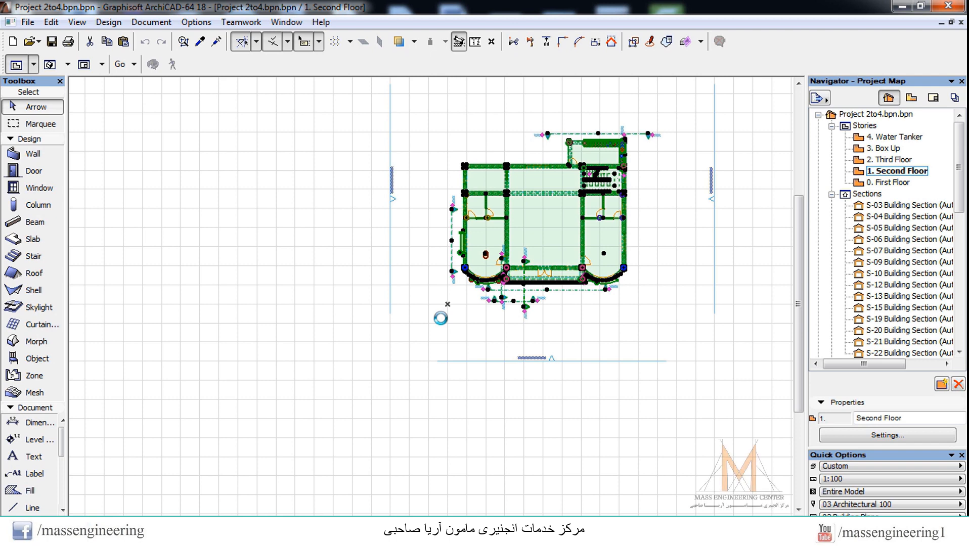
Step: Clear the selection, open the Third Floor plan and inspect the building from different angles in the 3D perspective
click(751, 184)
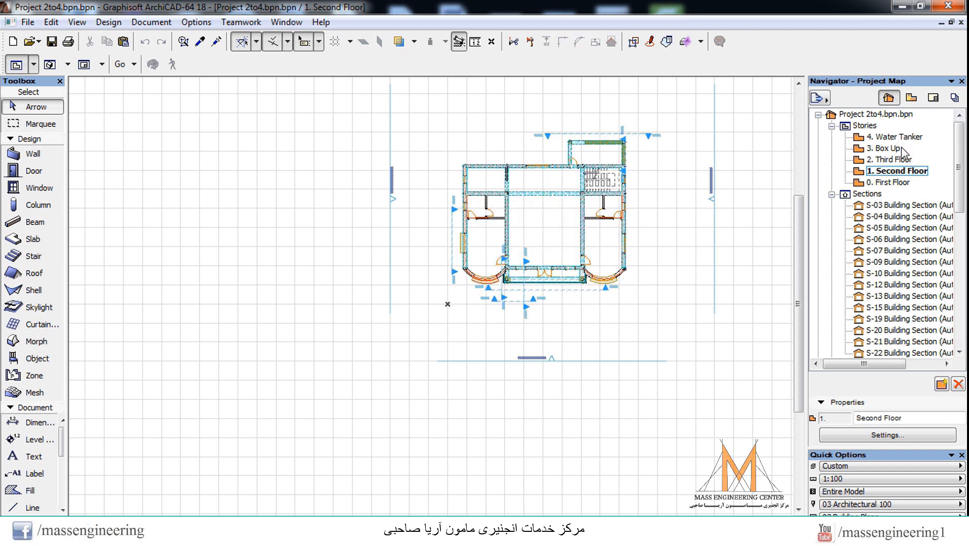
double_click(891, 159)
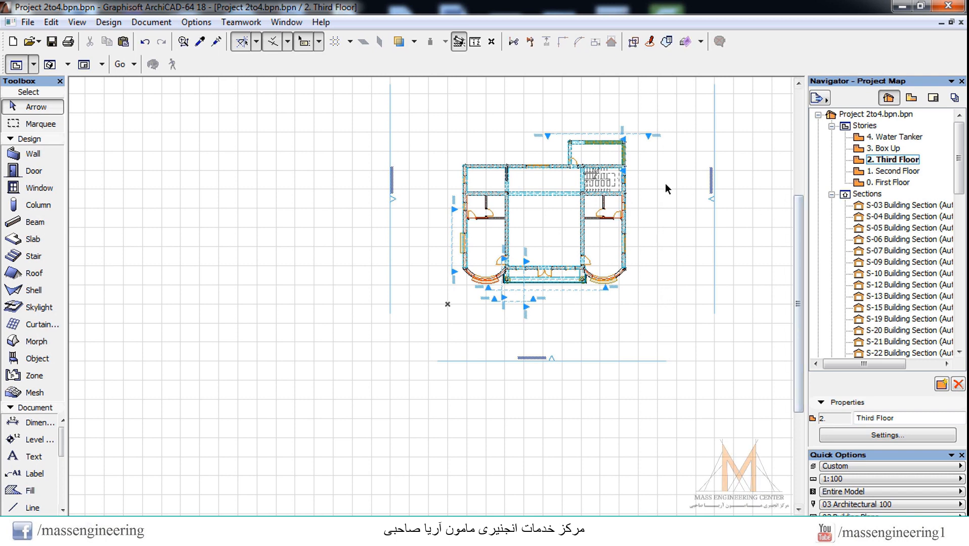
key(F3)
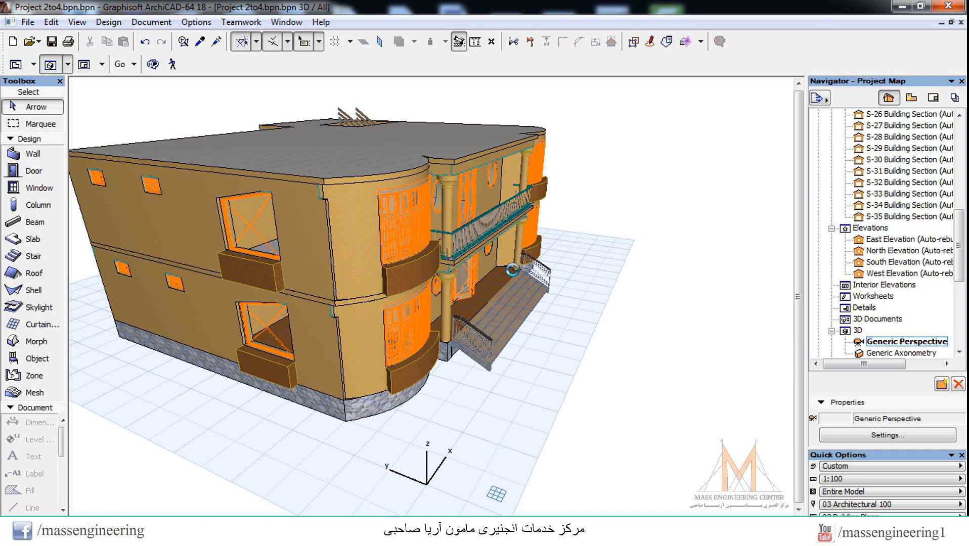
shift+middle_drag(513, 270, 409, 305)
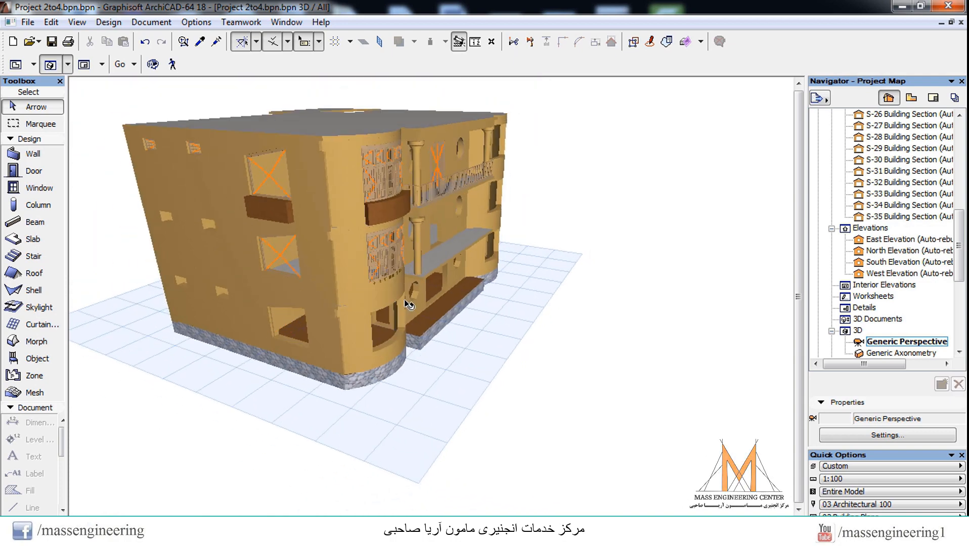
click(153, 64)
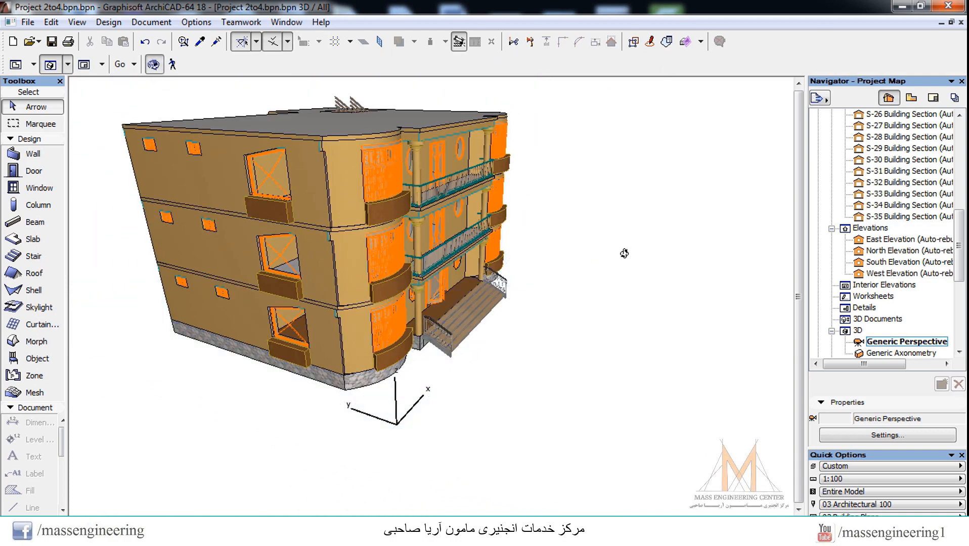
drag(471, 218, 420, 183)
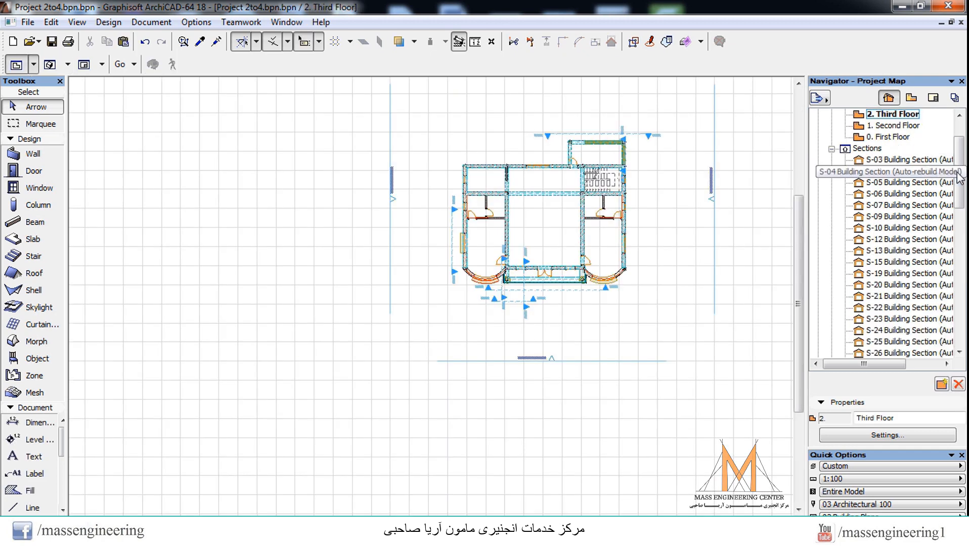
Step: Review the Third Floor plan, check the building's front in the 3D perspective, and return to the Third Floor plan
scroll(958, 177, up, 2)
click(887, 150)
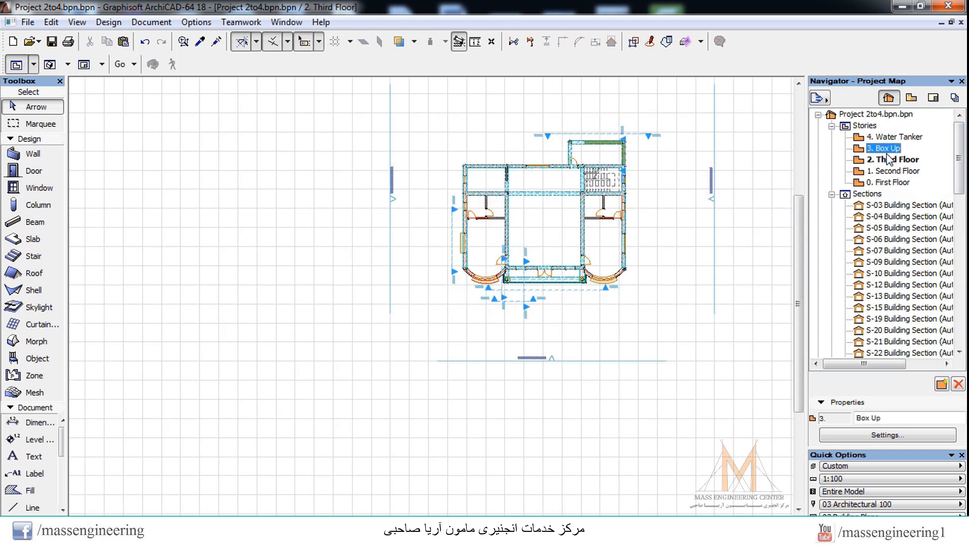
scroll(784, 173, down, 2)
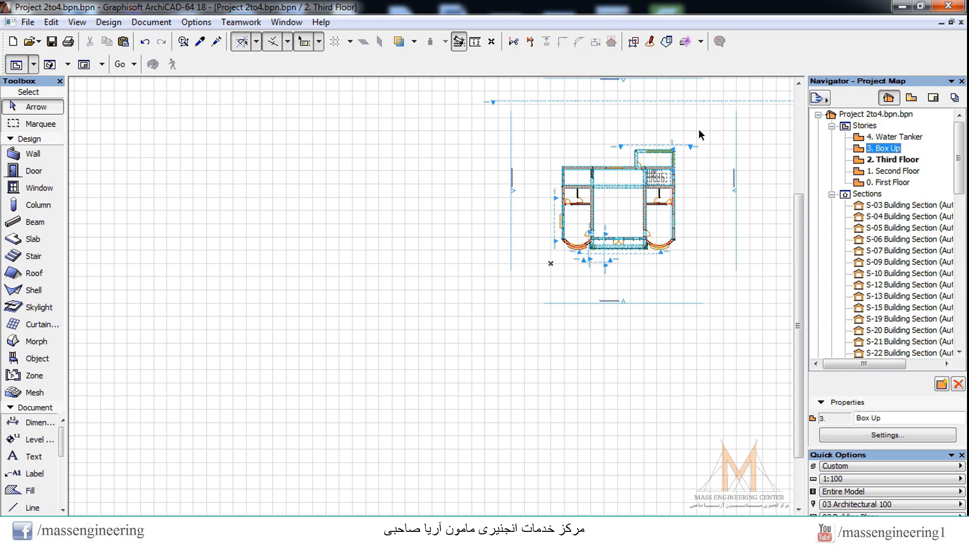
scroll(700, 130, up, 2)
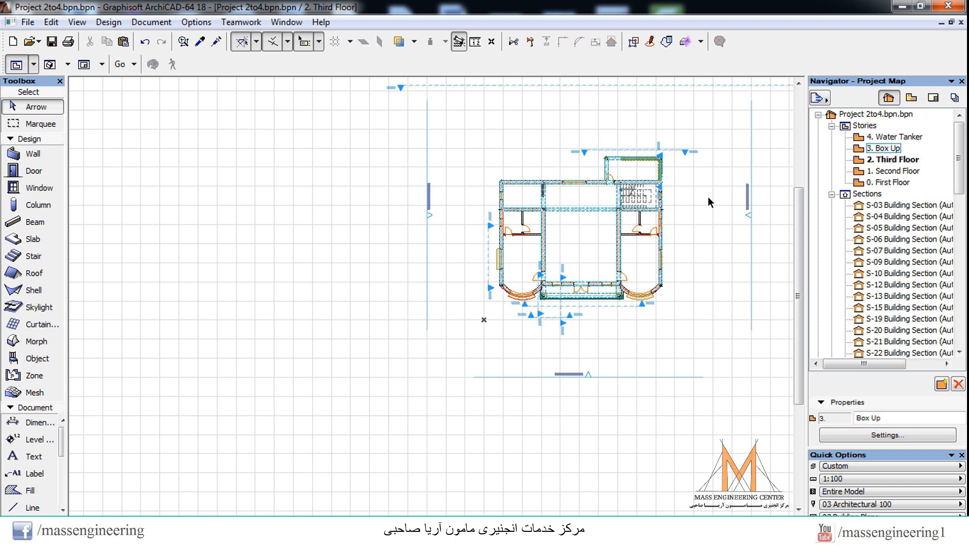
key(F3)
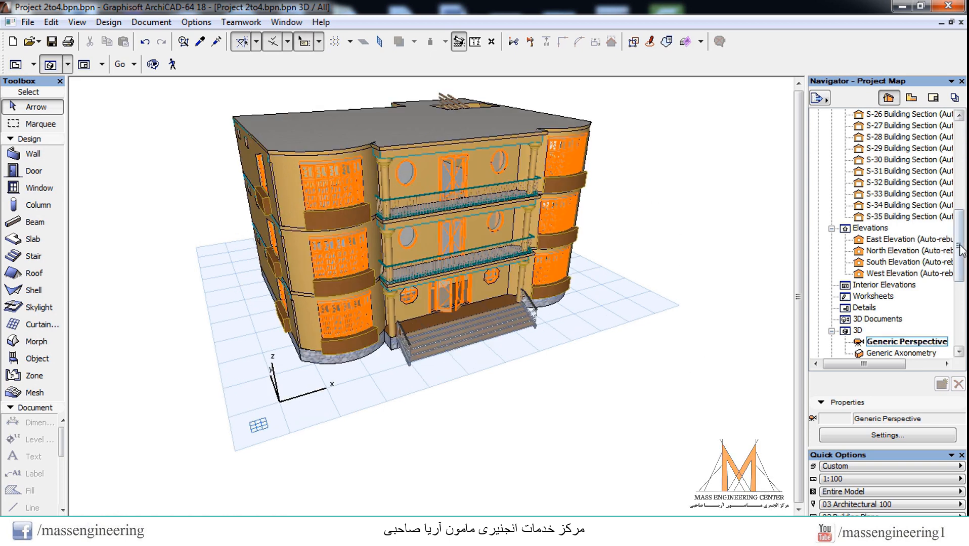
drag(960, 246, 960, 157)
double_click(893, 159)
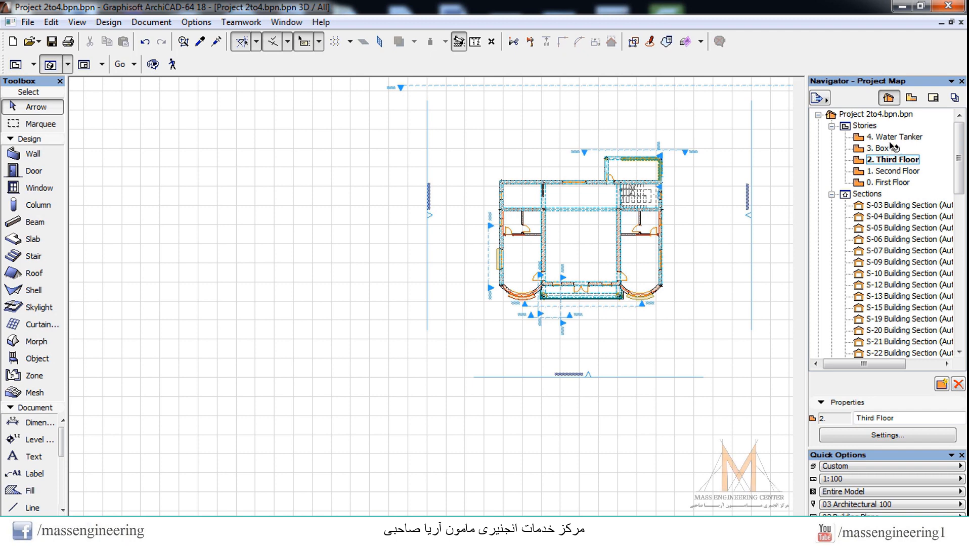
Step: Open the Box Up story and turn on the trace reference to show the floor below as an underlay
double_click(888, 148)
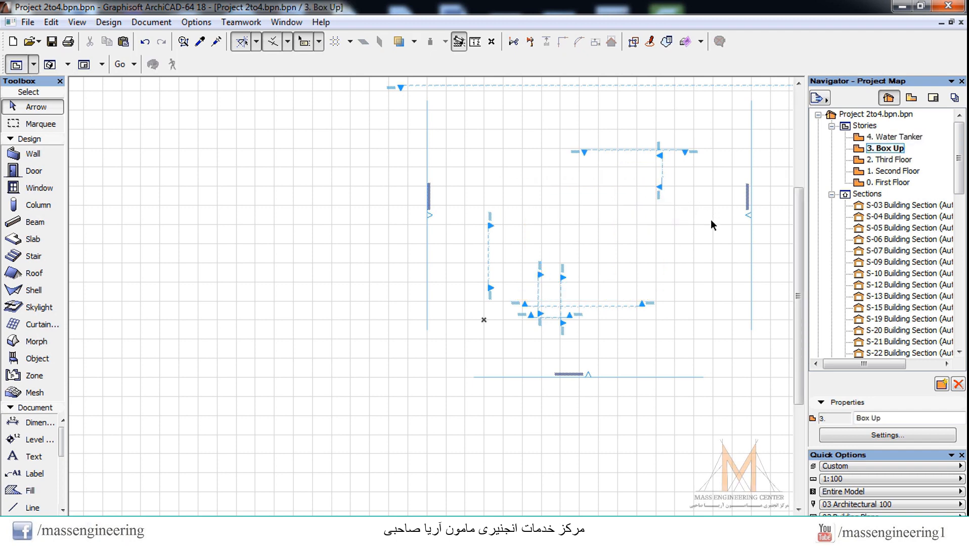
double_click(893, 160)
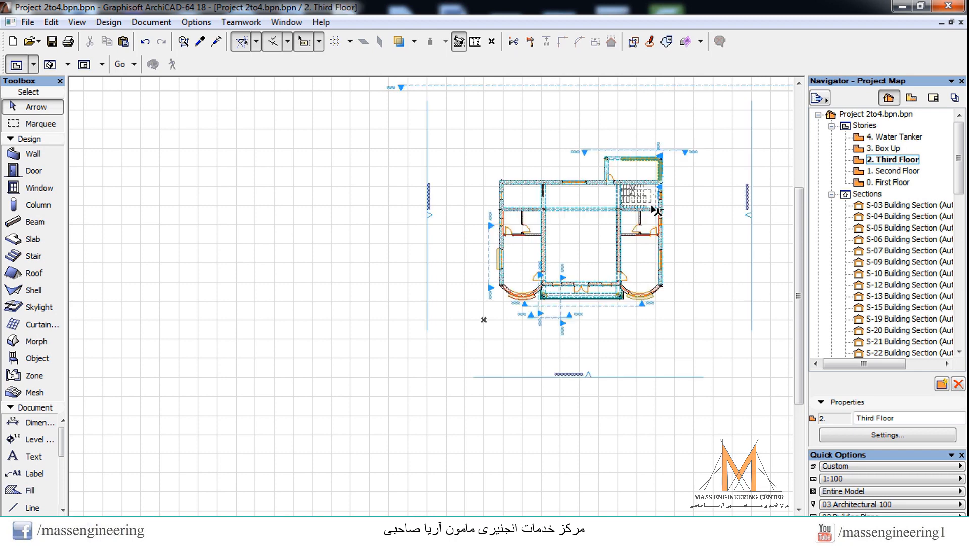
key(Up)
key(Return)
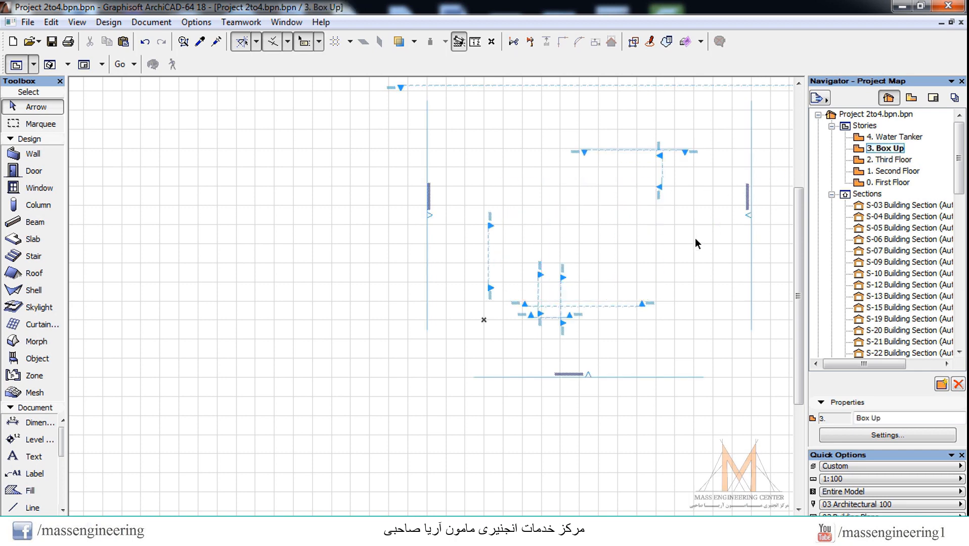
scroll(680, 202, up, 2)
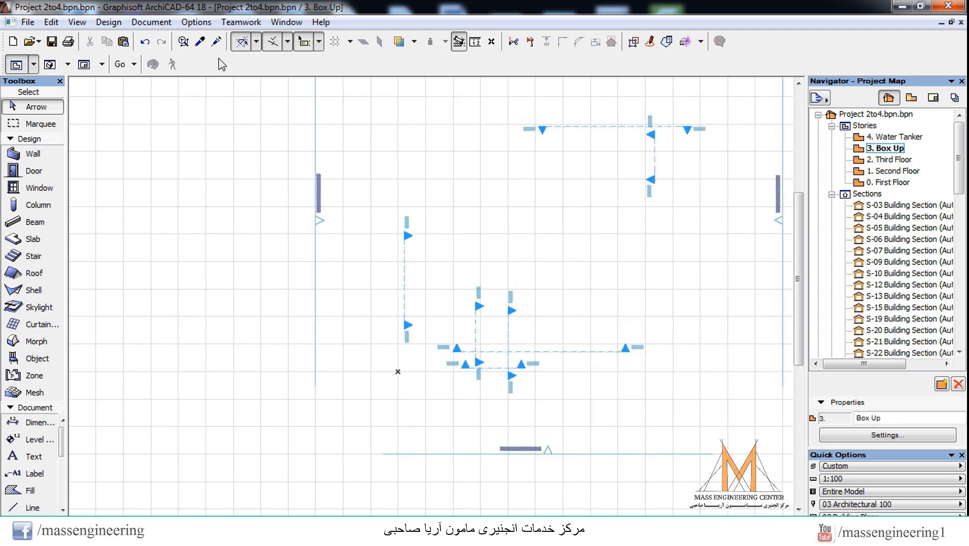
click(399, 43)
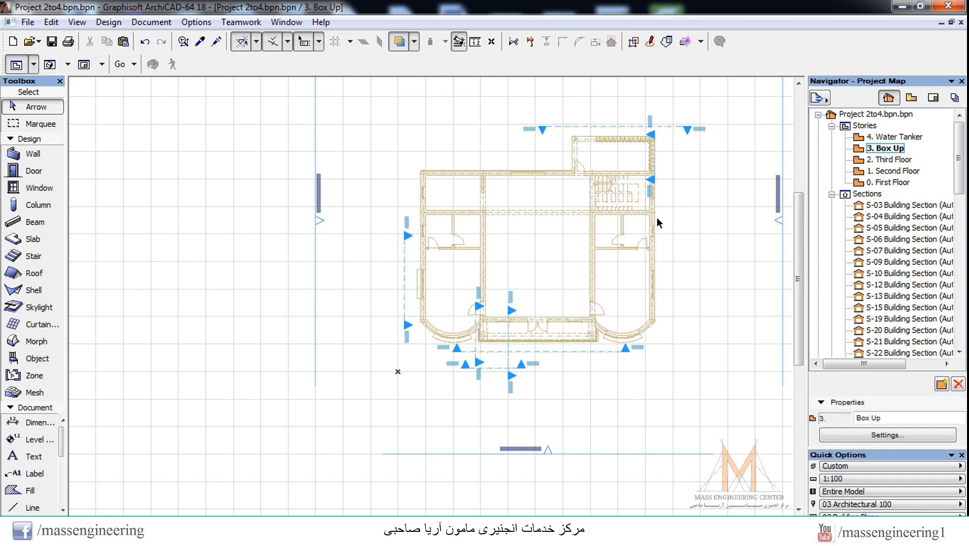
Step: Open the default wall settings, keep Box Up as the home story and set the wall height to 2.500
scroll(680, 192, up, 1)
scroll(655, 179, up, 3)
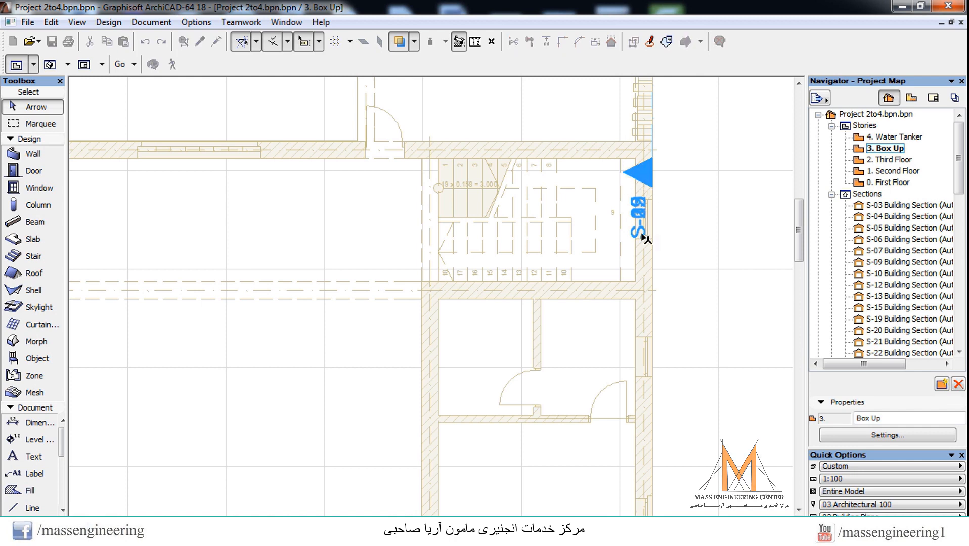
double_click(33, 154)
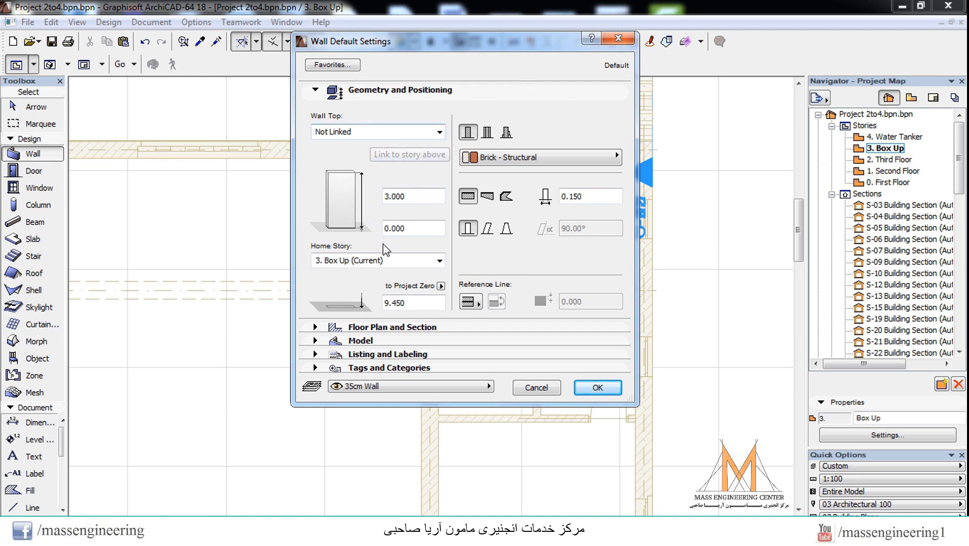
click(388, 261)
click(382, 286)
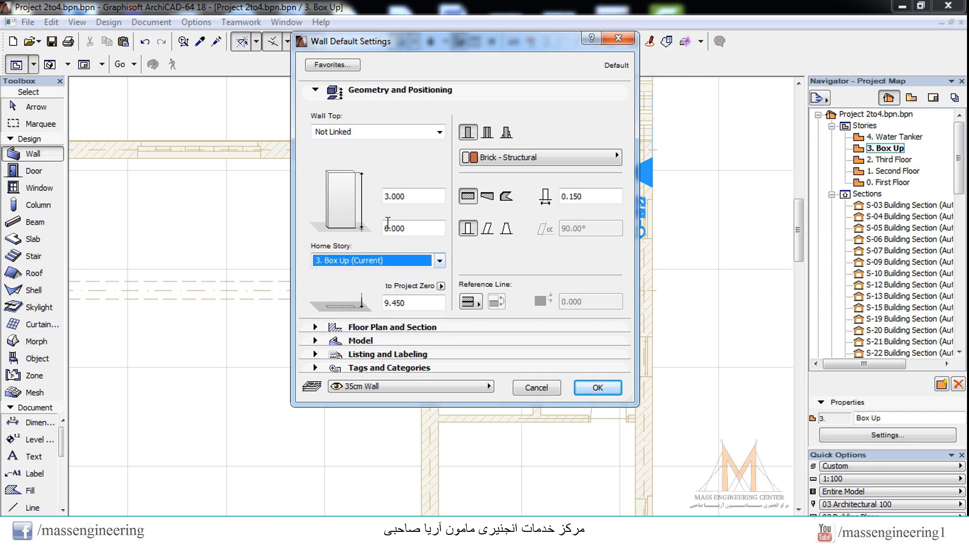
click(420, 197)
double_click(420, 196)
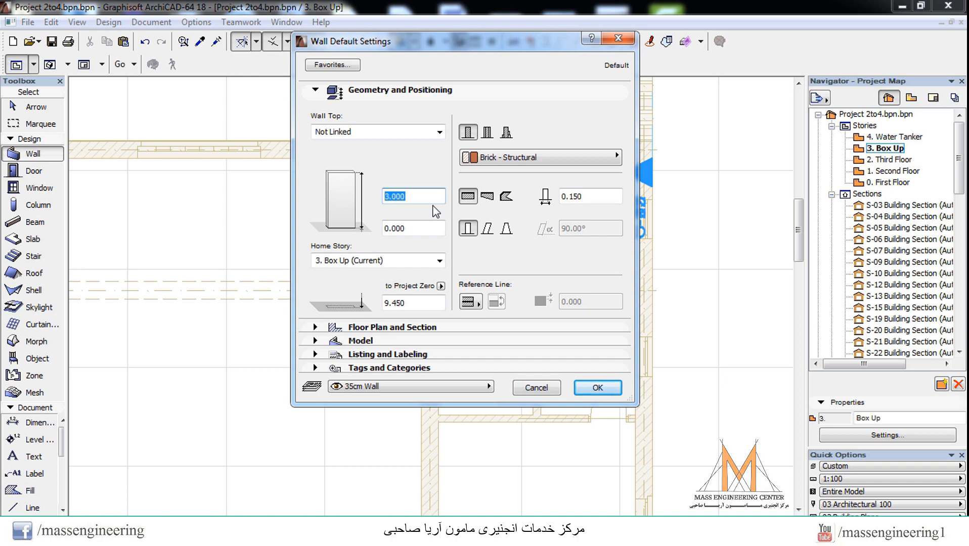
text(2)
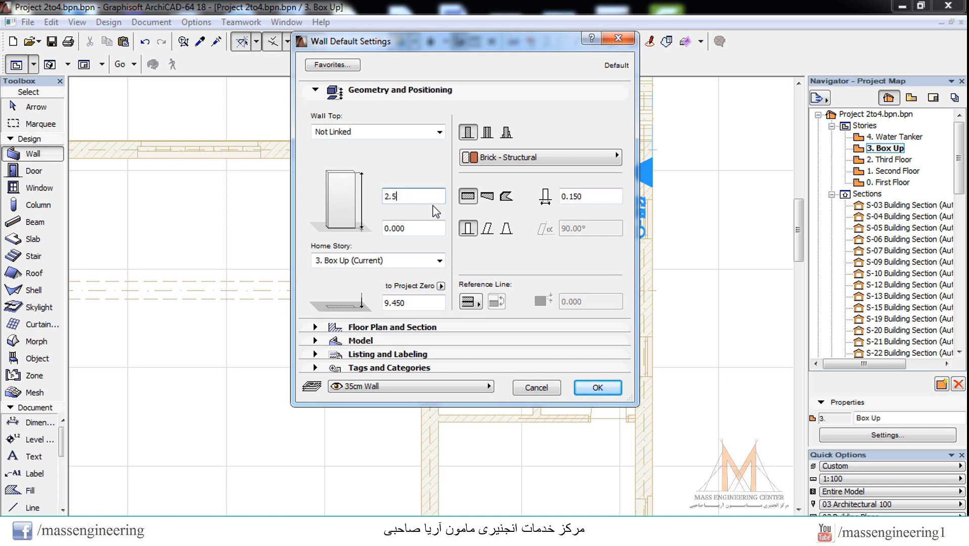
text(.500)
Step: Set the default wall thickness to 0.250 and apply the wall settings
click(604, 198)
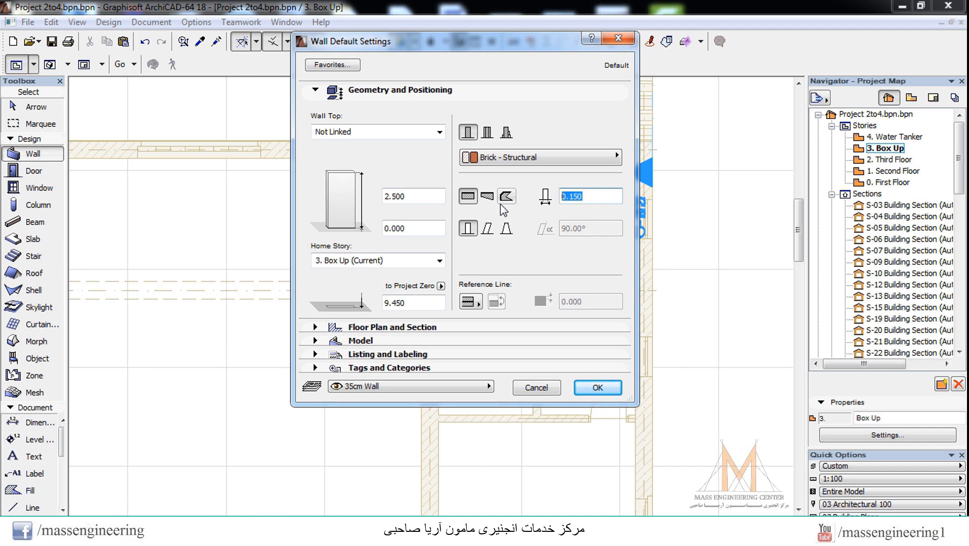
text(250)
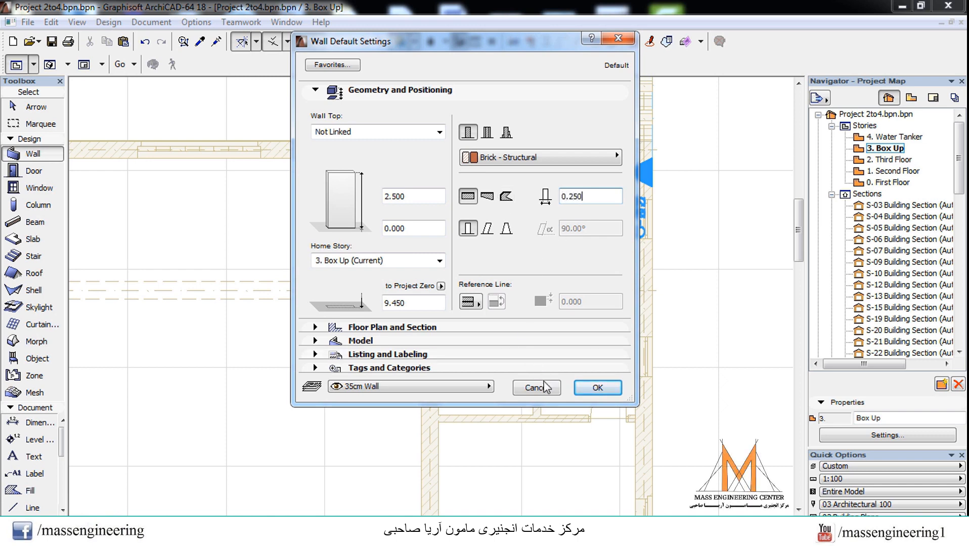
click(423, 193)
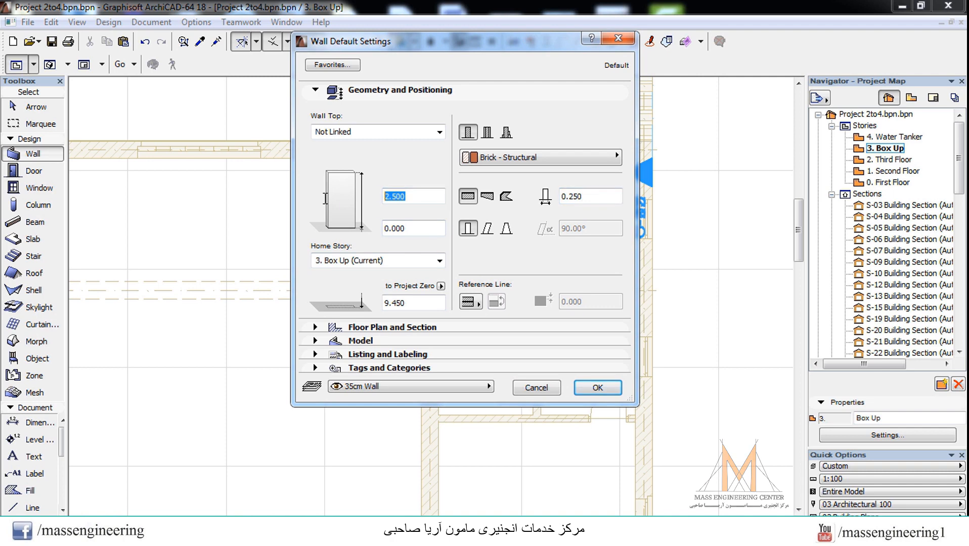
click(607, 392)
Step: Restore the workspace to show only the main palettes, including the Info Box with the wall options
scroll(623, 151, up, 2)
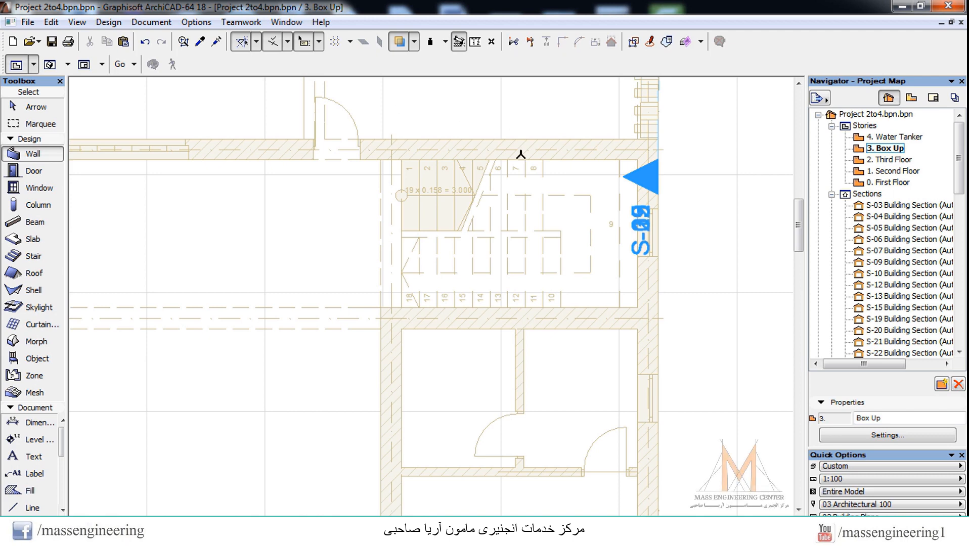
scroll(642, 173, up, 1)
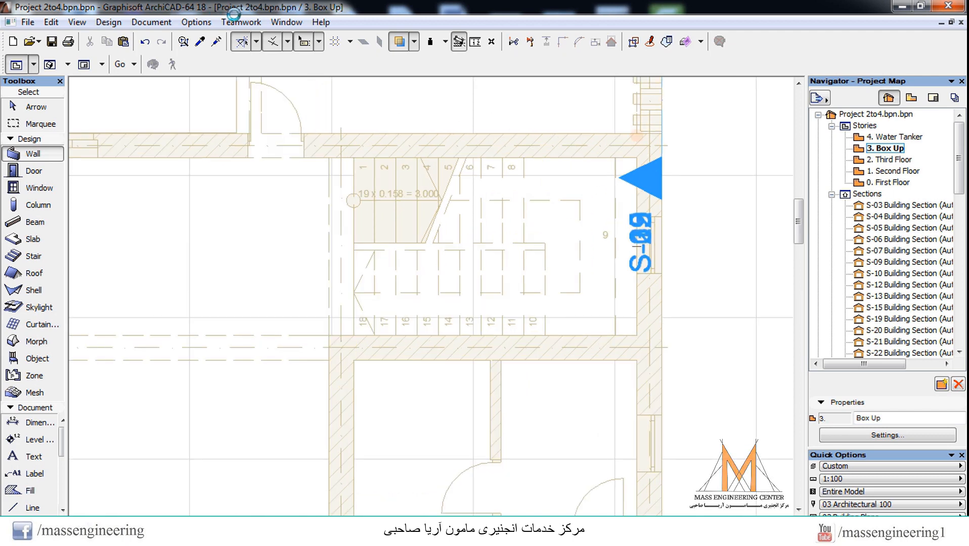
click(286, 22)
mouse_move(345, 132)
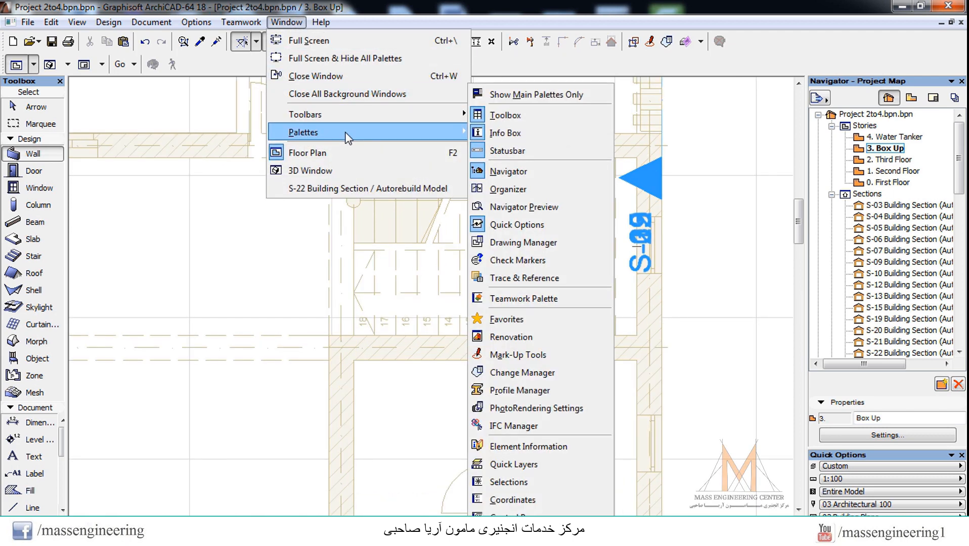
click(554, 95)
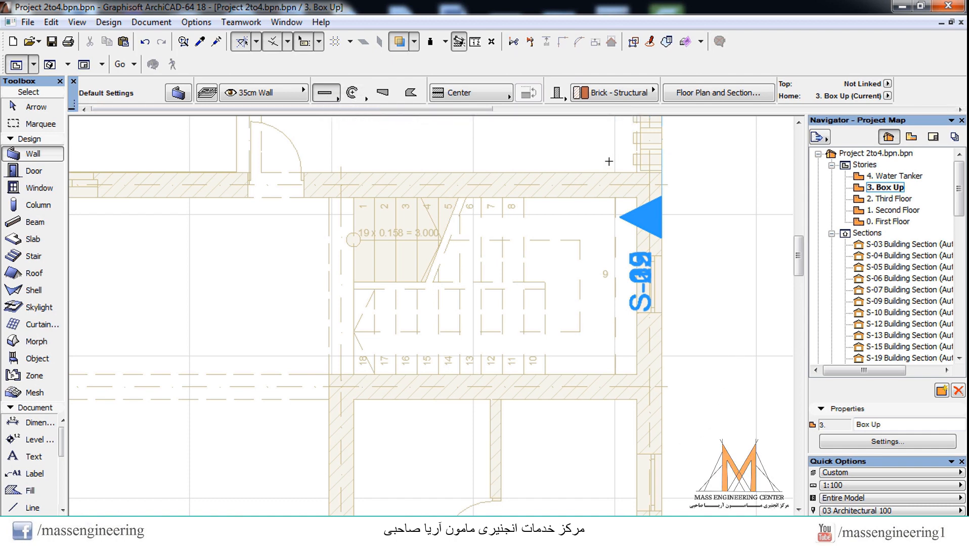
Step: Draw a 4.350 long single wall along the stairwell's upper side and chained walls along its other three sides
click(651, 184)
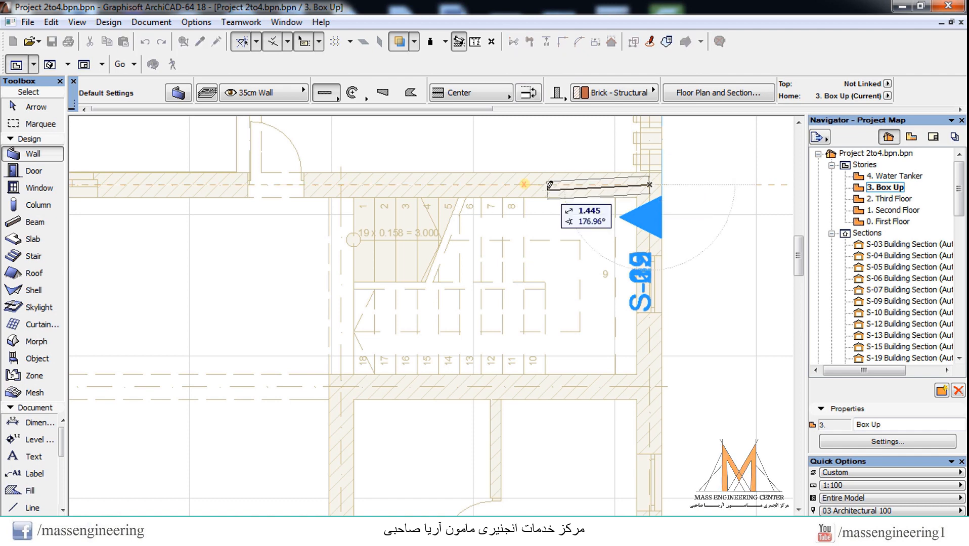
click(343, 185)
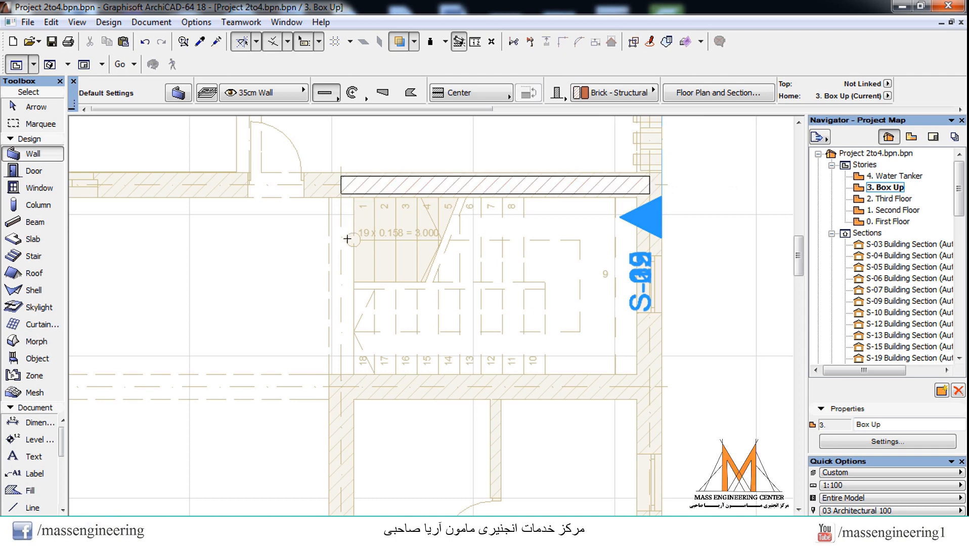
click(327, 93)
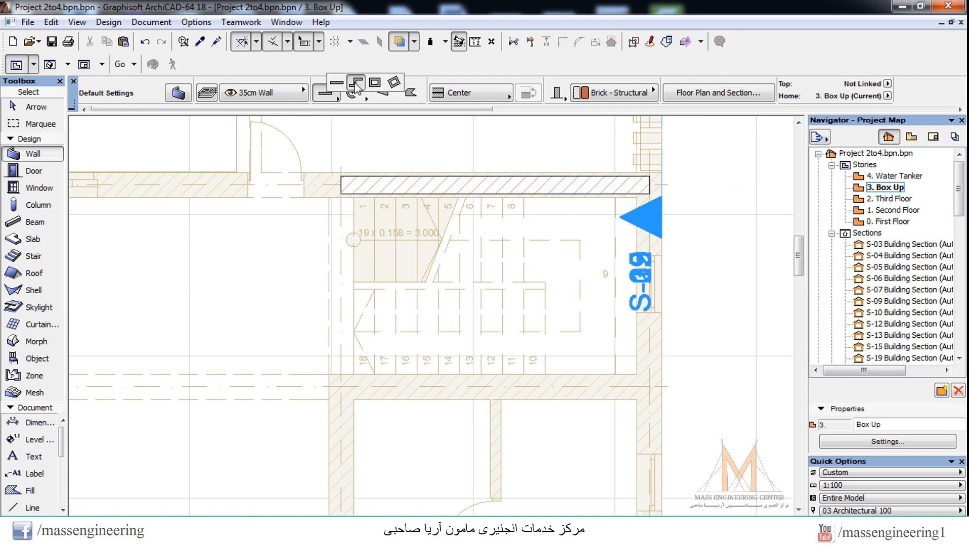
click(353, 80)
click(341, 183)
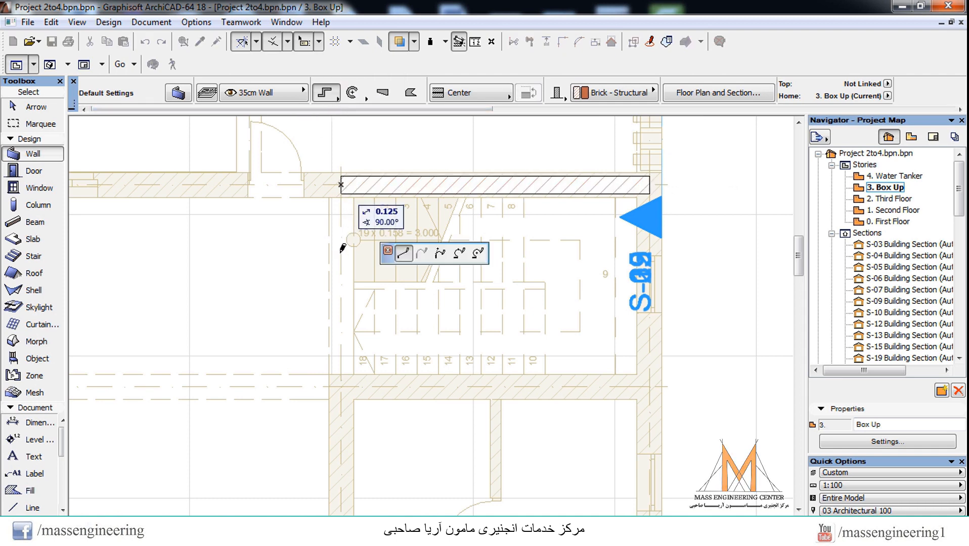
click(341, 387)
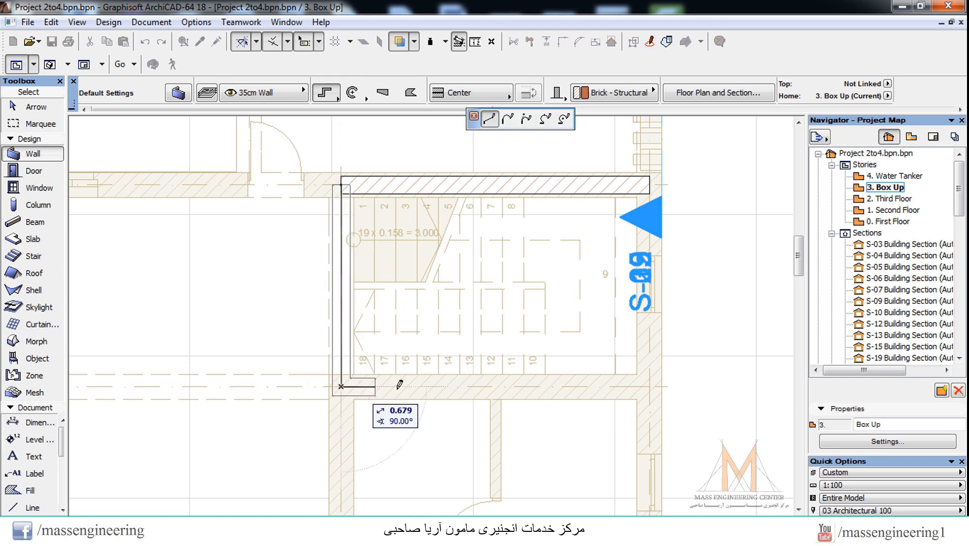
click(649, 386)
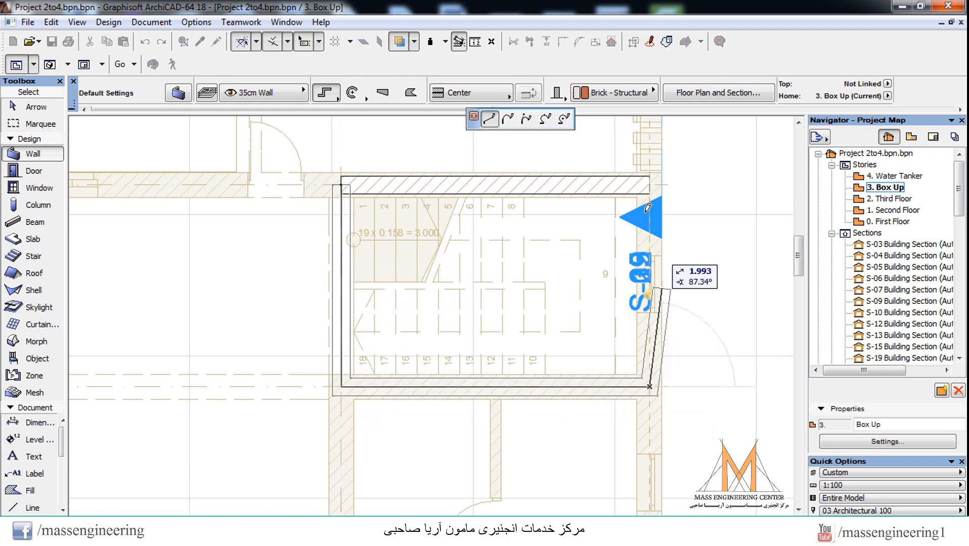
click(650, 184)
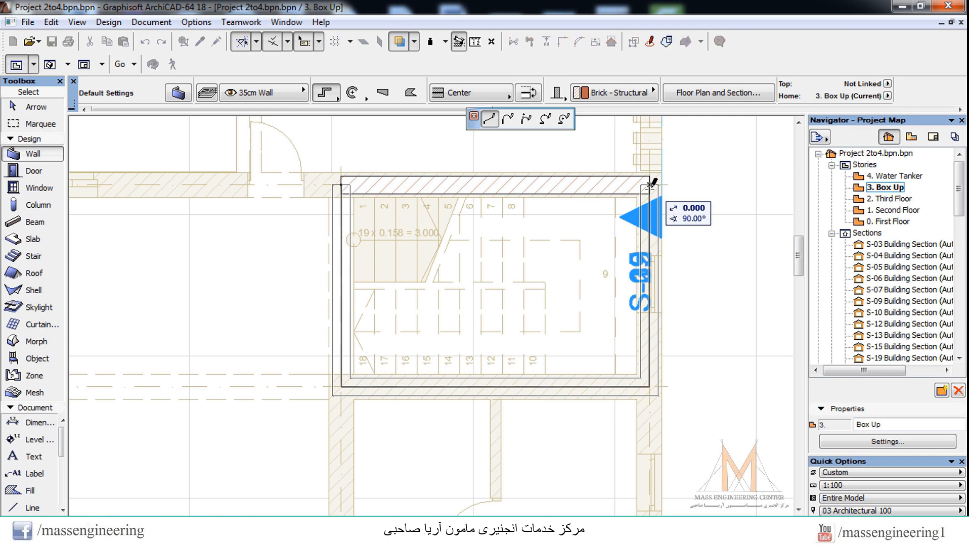
right_click(654, 182)
click(680, 315)
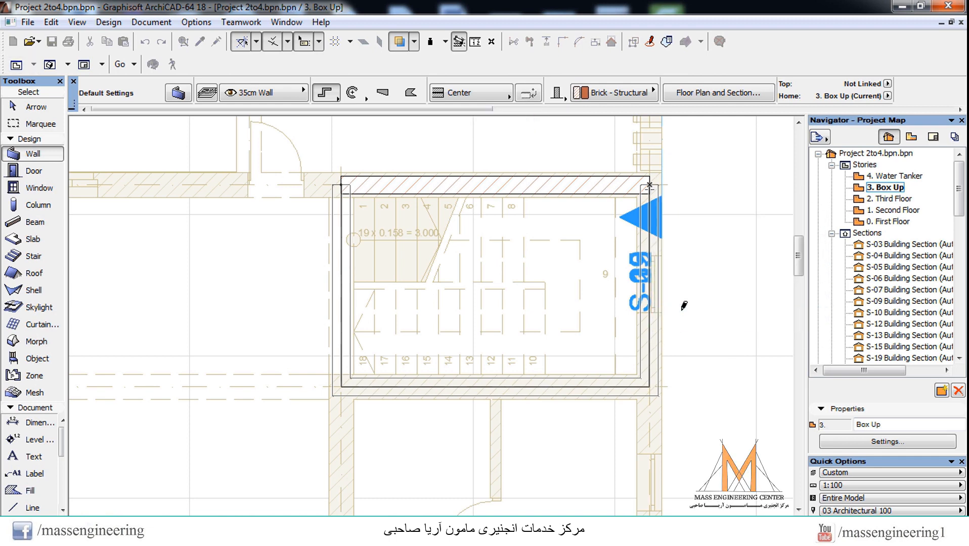
key(Escape)
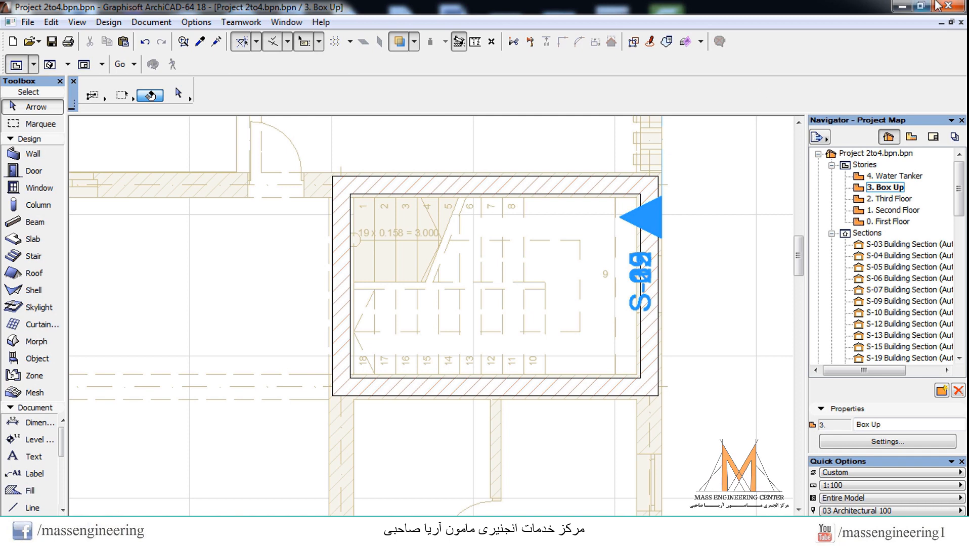
Step: Inspect the new stairwell walls on the roof in 3D from several sides and return to the floor plan
key(F3)
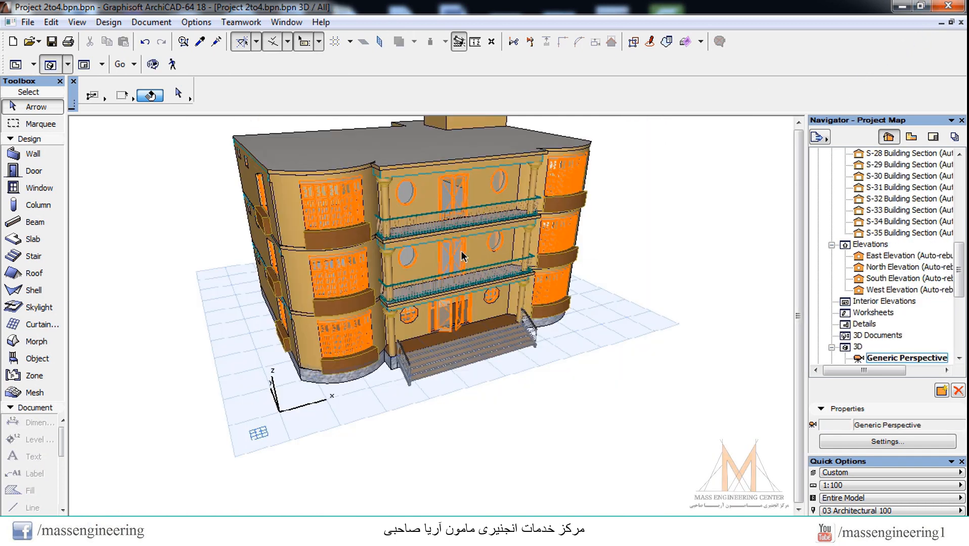
scroll(463, 320, down, 4)
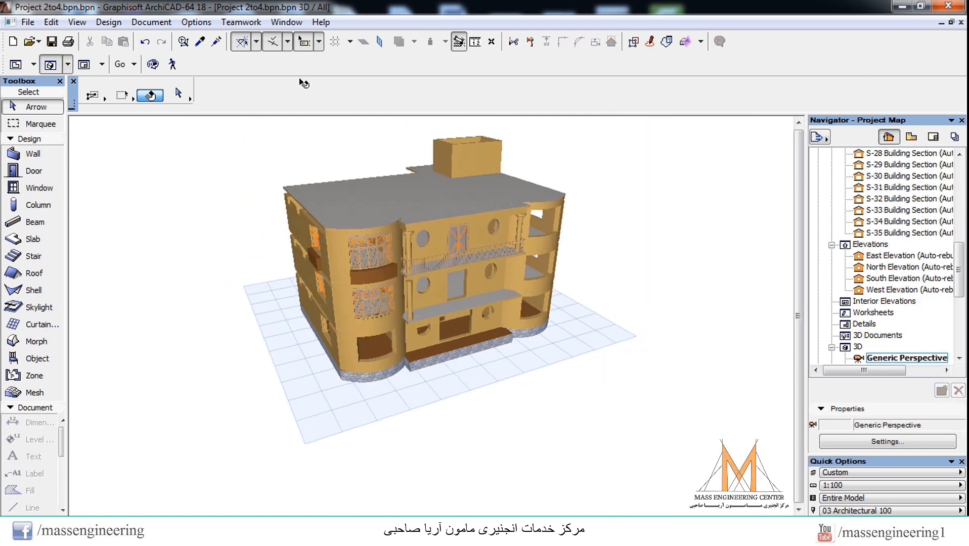
click(153, 65)
drag(691, 229, 390, 268)
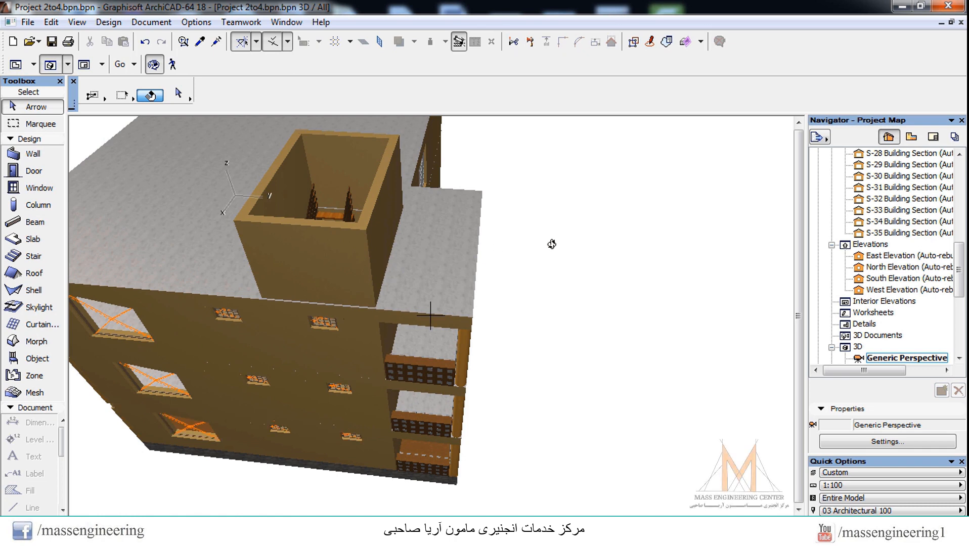
key(Escape)
key(F2)
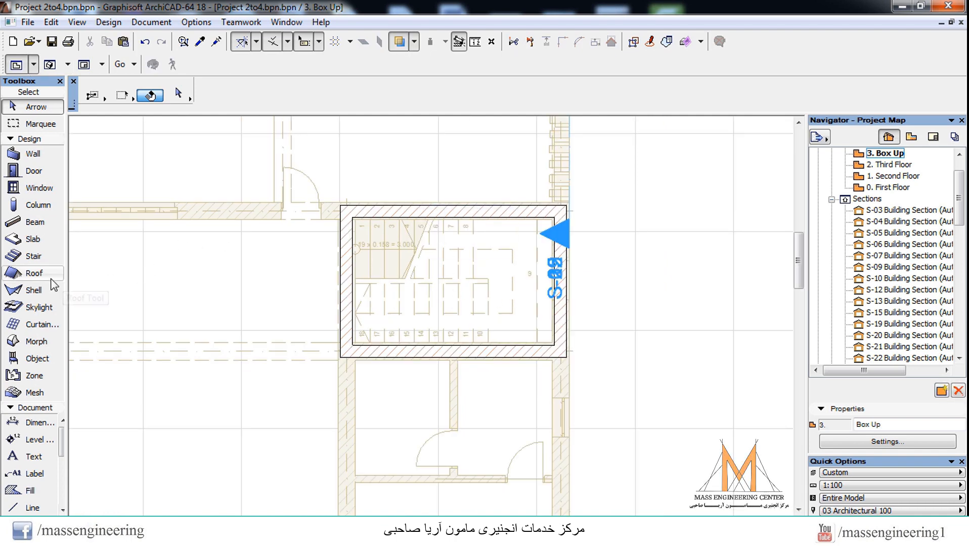
Step: Open the default slab settings and set the slab's offset from the Box Up home story to 2.650
double_click(32, 240)
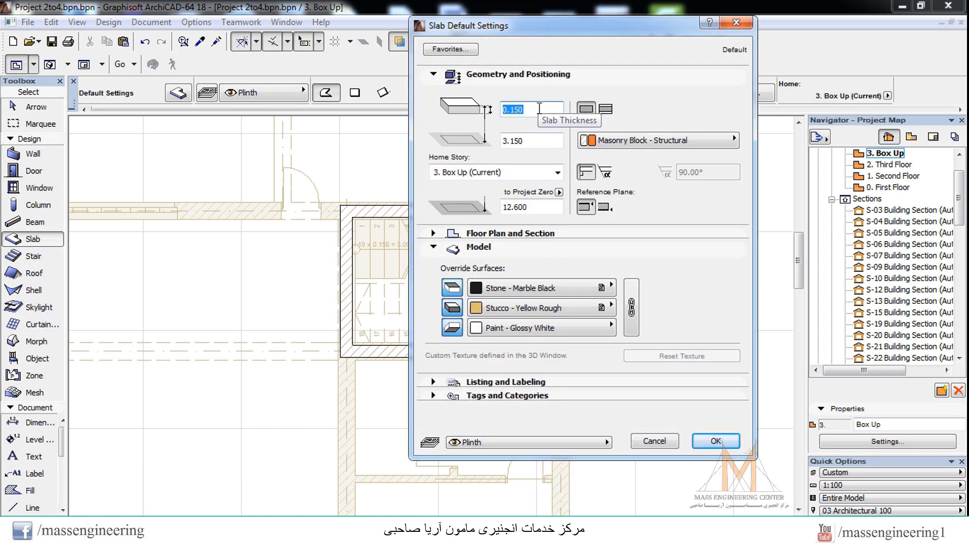
key(Tab)
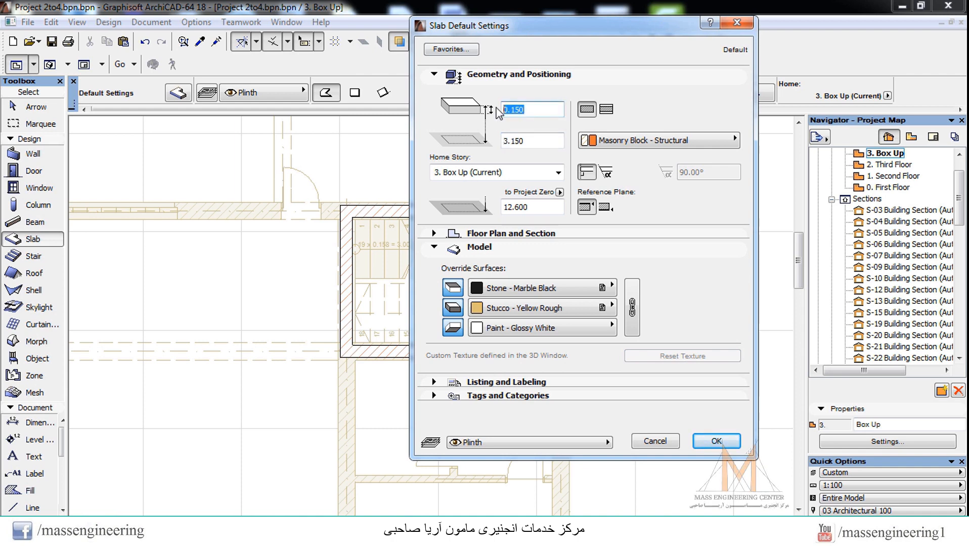
key(Tab)
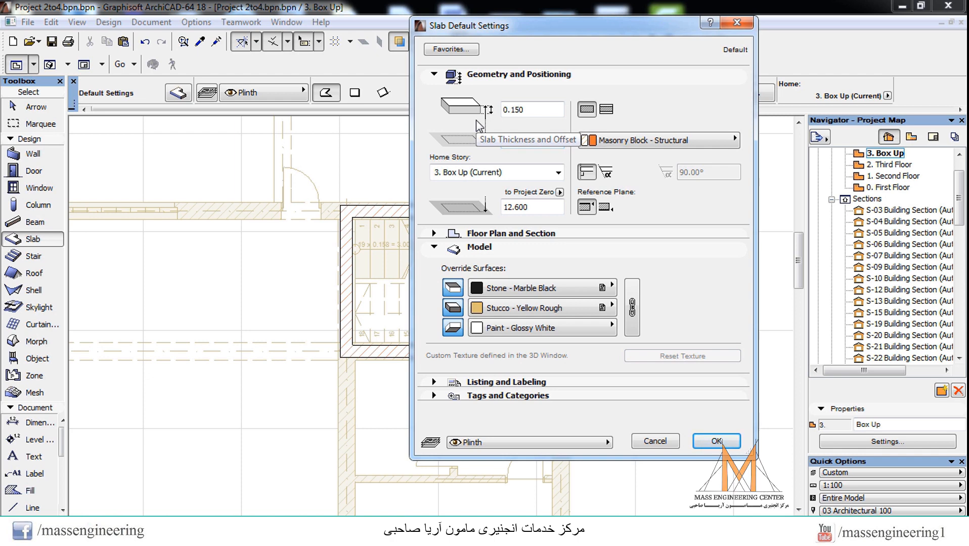
text(2.65)
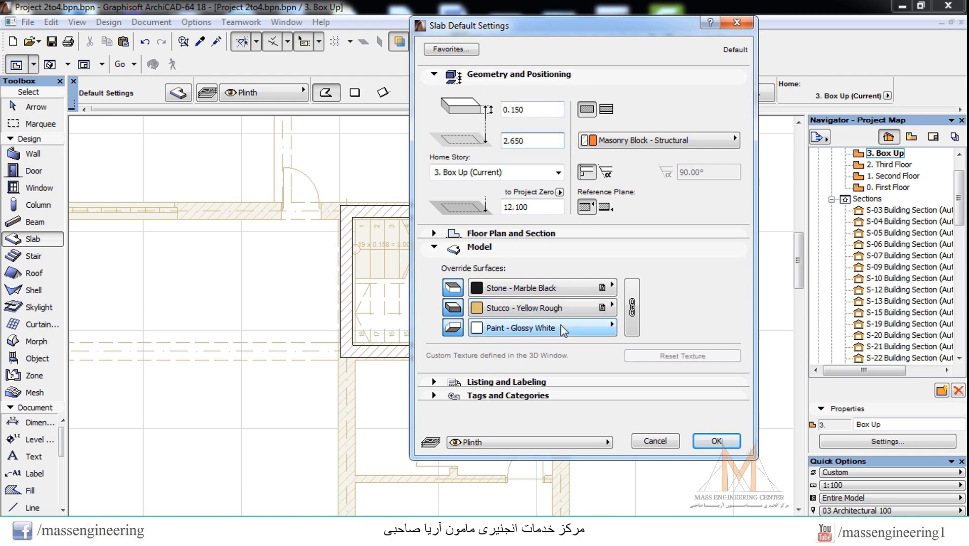
Step: Set the slab's top surface to Concrete - 02 and apply the slab settings
click(511, 290)
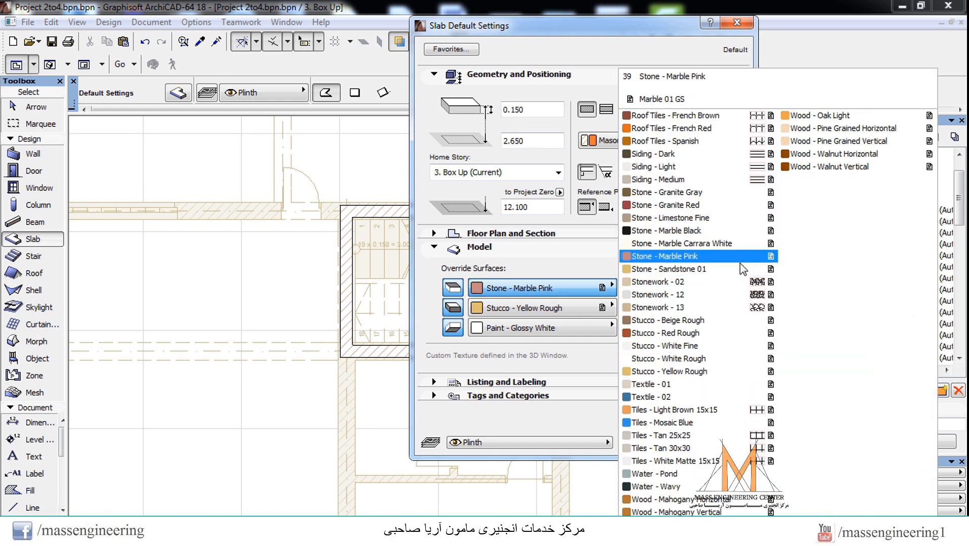
scroll(740, 273, up, 2)
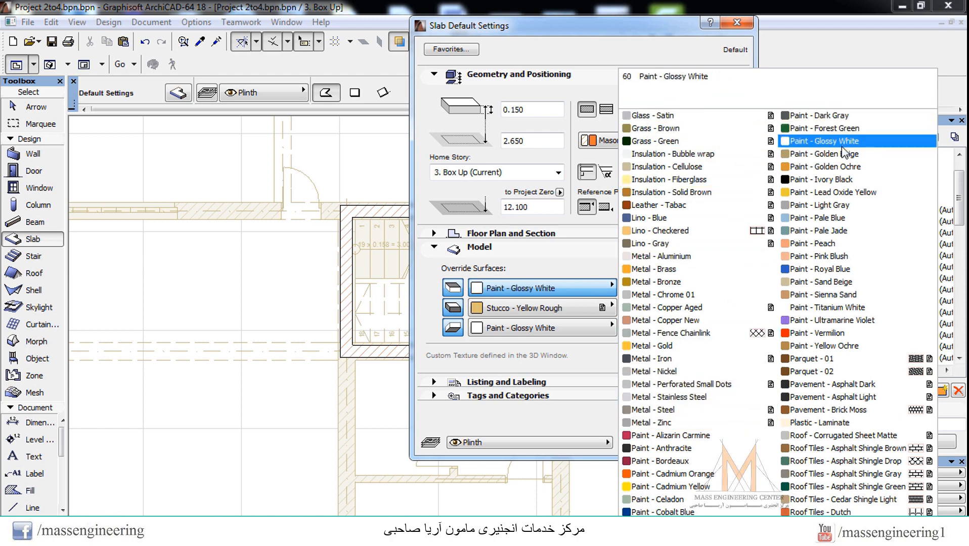
scroll(780, 220, up, 1)
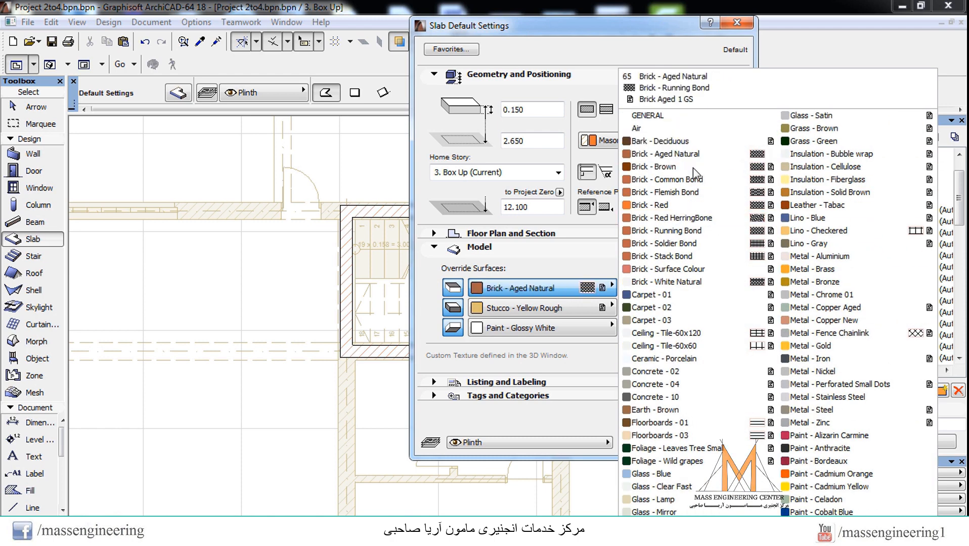
click(674, 374)
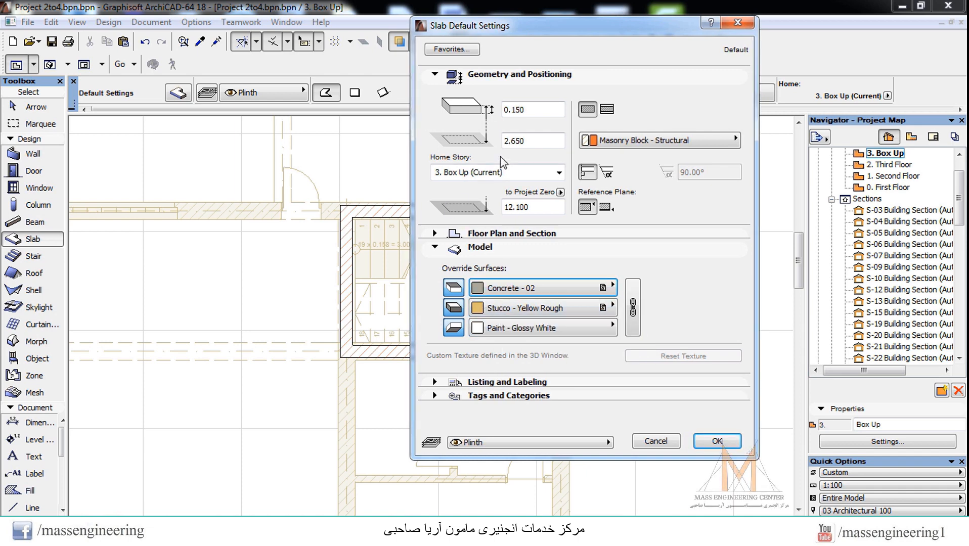
click(531, 140)
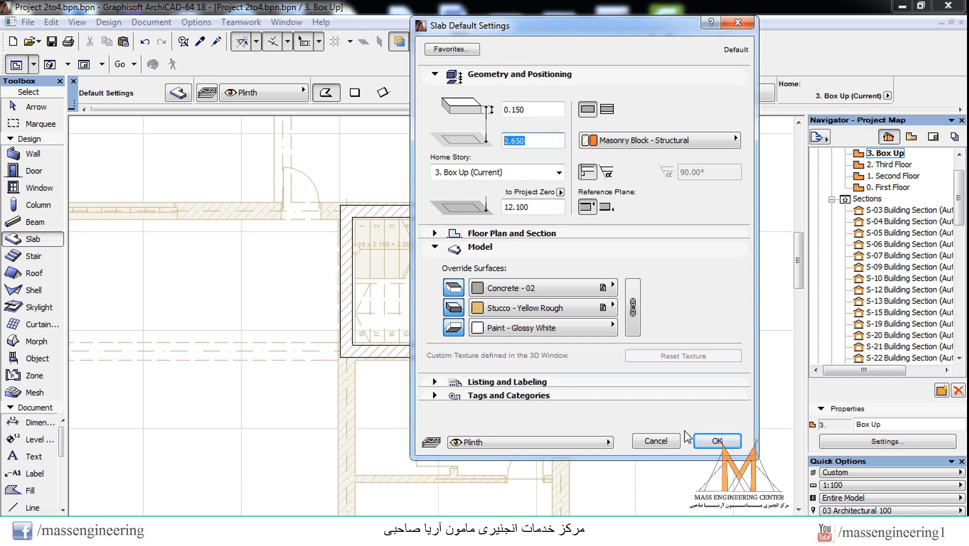
click(717, 442)
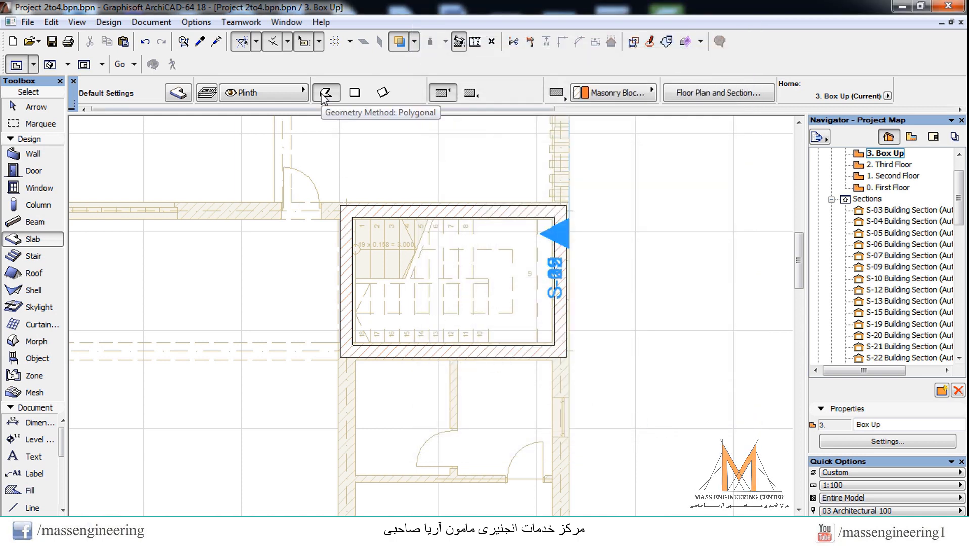
Step: Draw a rectangular slab of 4.600 by 3.100 over the outer corners of the stairwell walls
click(355, 93)
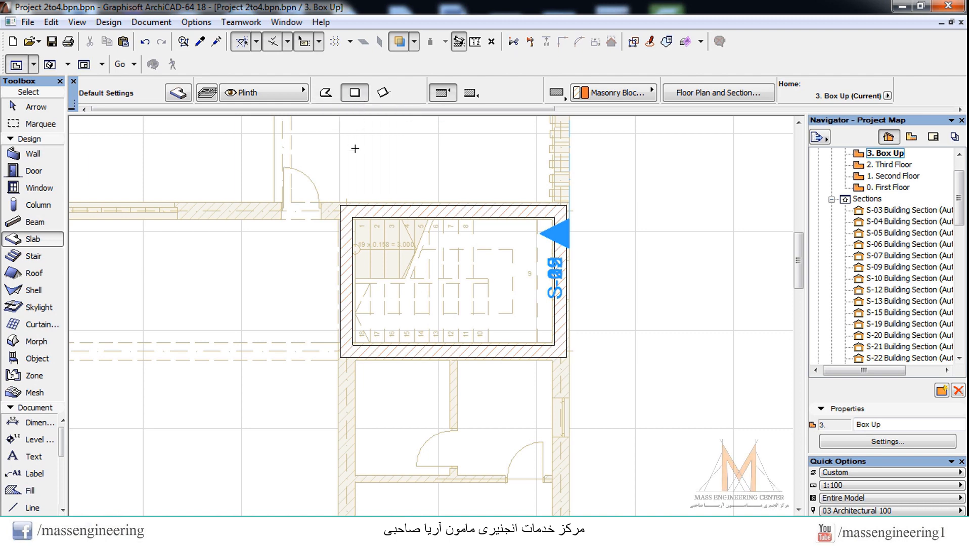
click(340, 205)
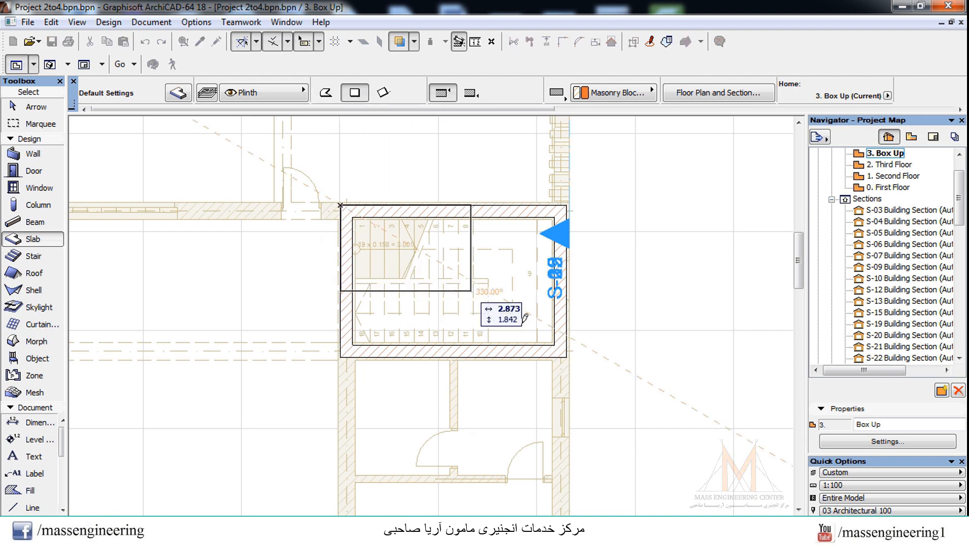
click(567, 357)
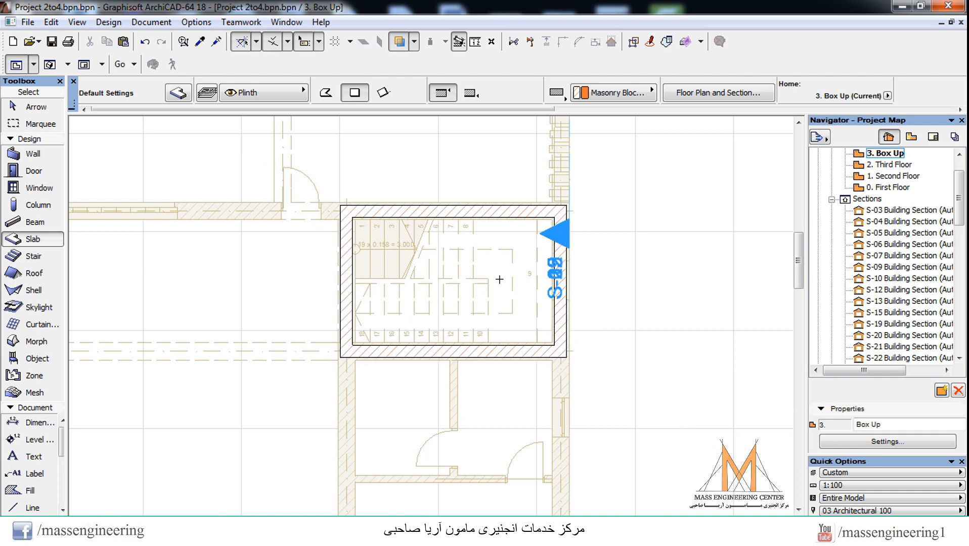
key(Escape)
Step: Select the new stairwell slab, view it on its own in 3D and return to the floor plan
click(422, 271)
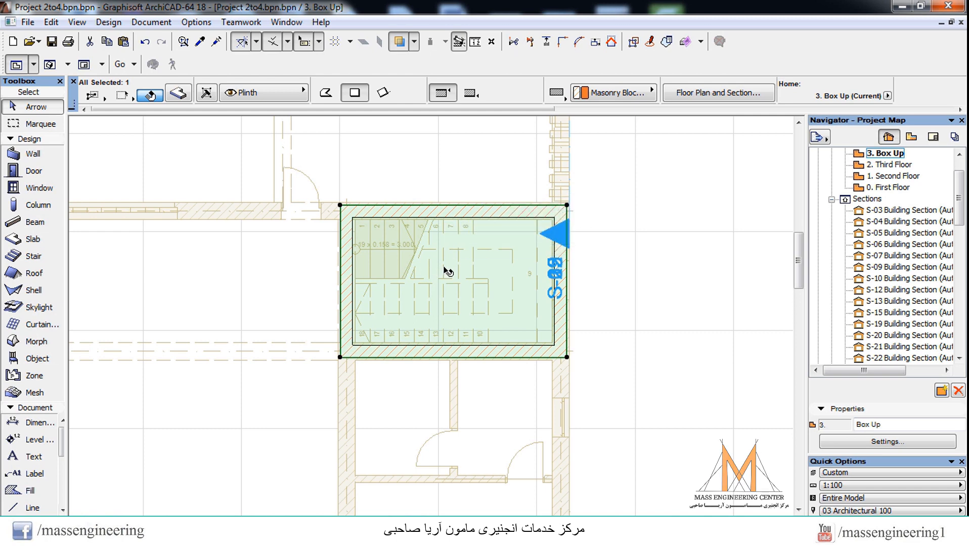
key(F3)
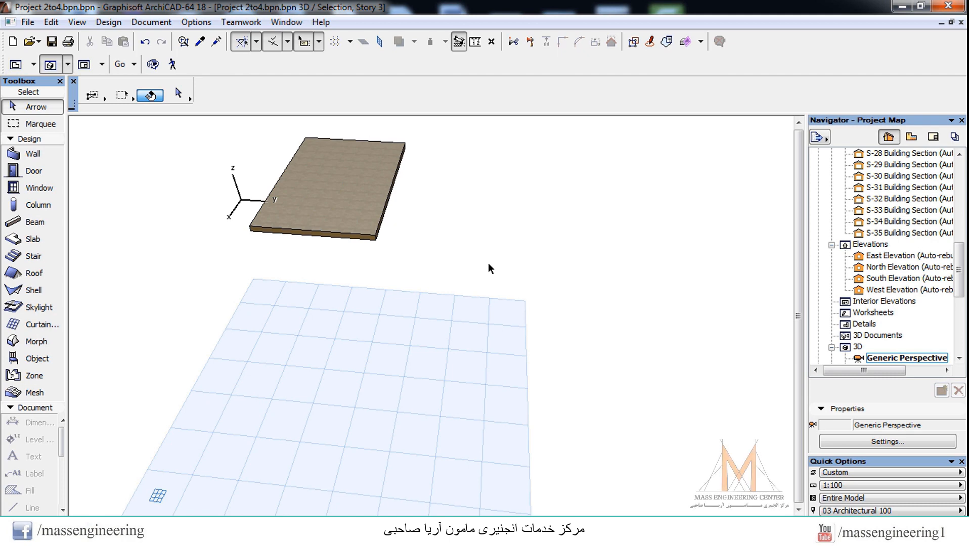
key(F2)
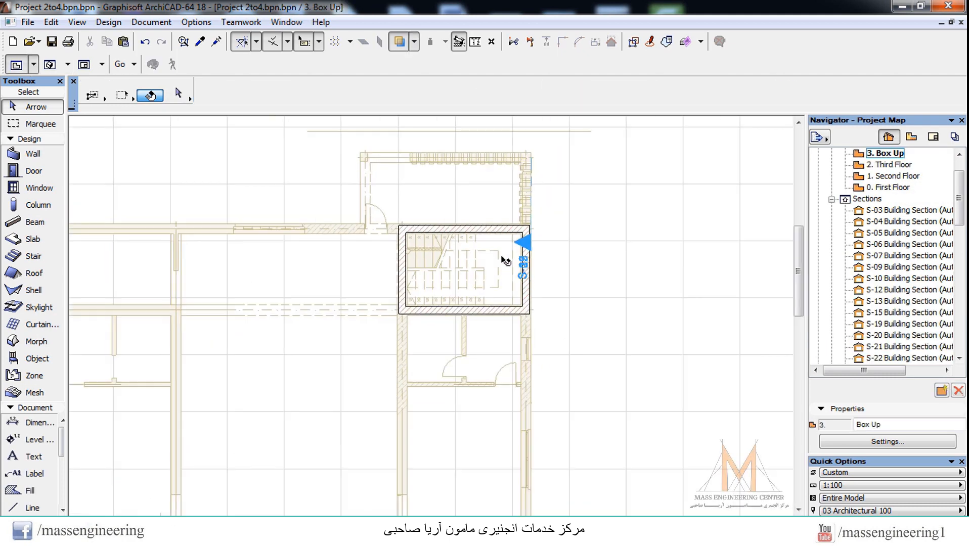
Step: Open the Third Floor, view its selected perimeter beams on their own in 3D and return to the plan
click(892, 165)
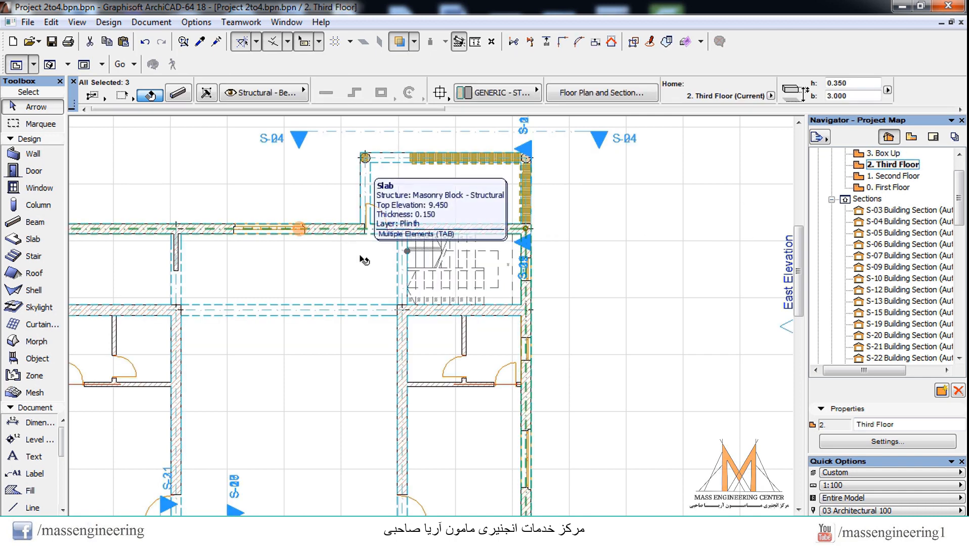
key(F5)
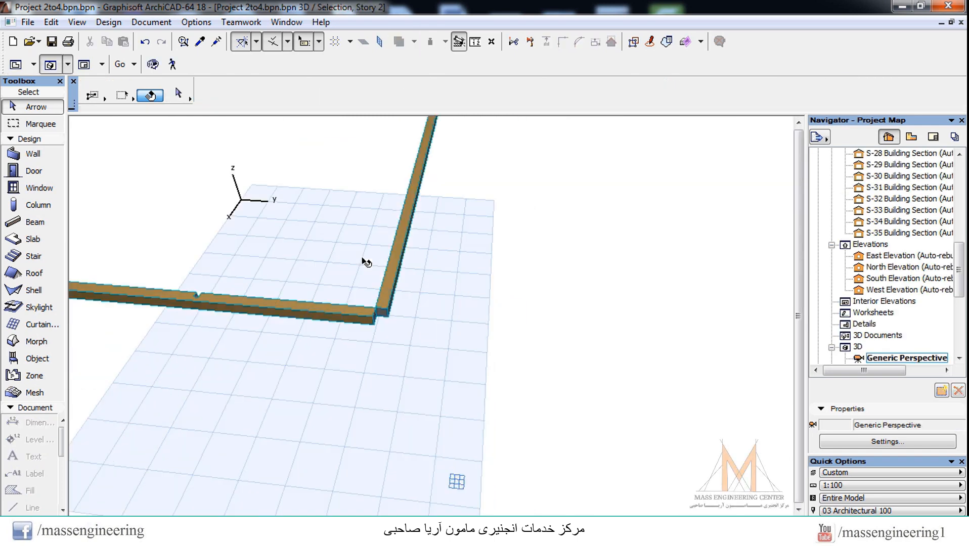
scroll(528, 301, down, 4)
key(F2)
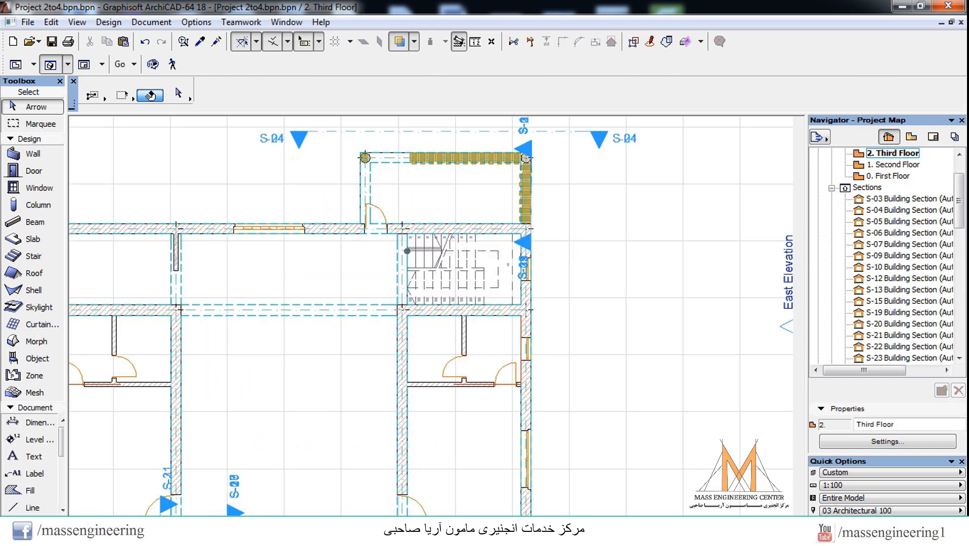
Step: Open the Box Up story and offset all edges of the stairwell roof slab outward beyond the walls
double_click(885, 188)
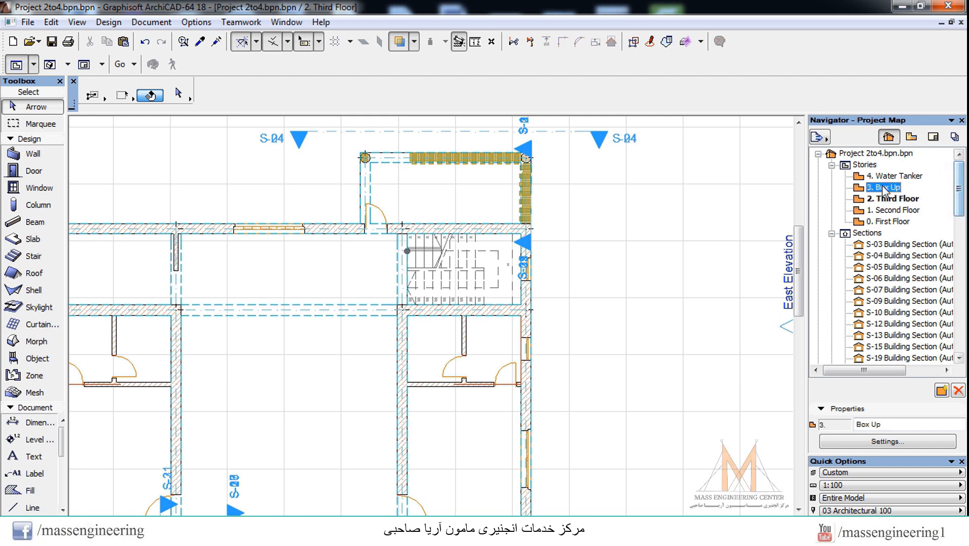
click(476, 268)
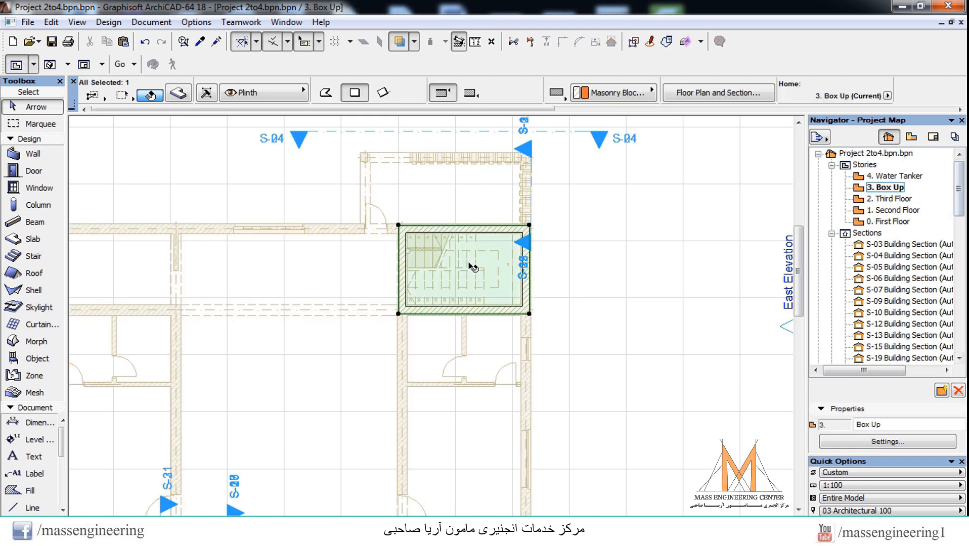
click(400, 226)
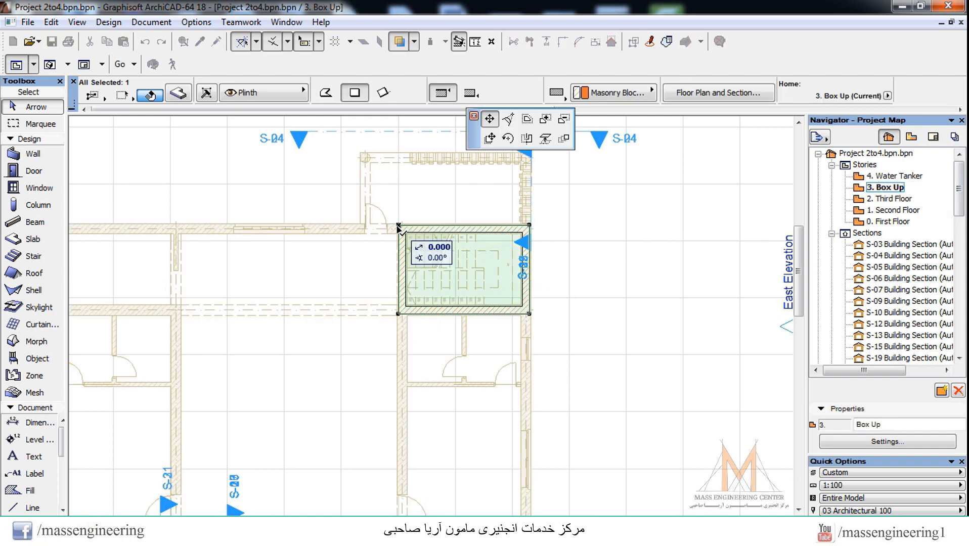
click(526, 121)
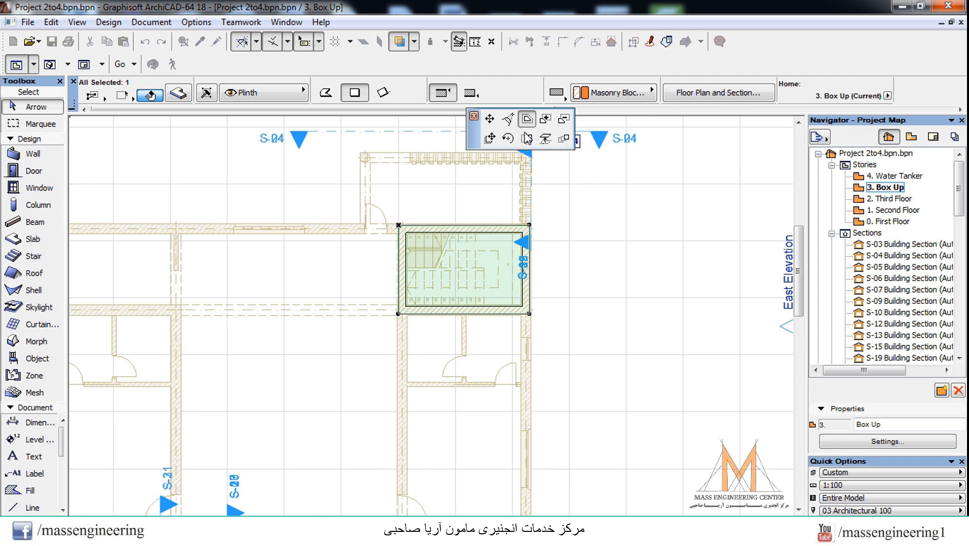
click(546, 208)
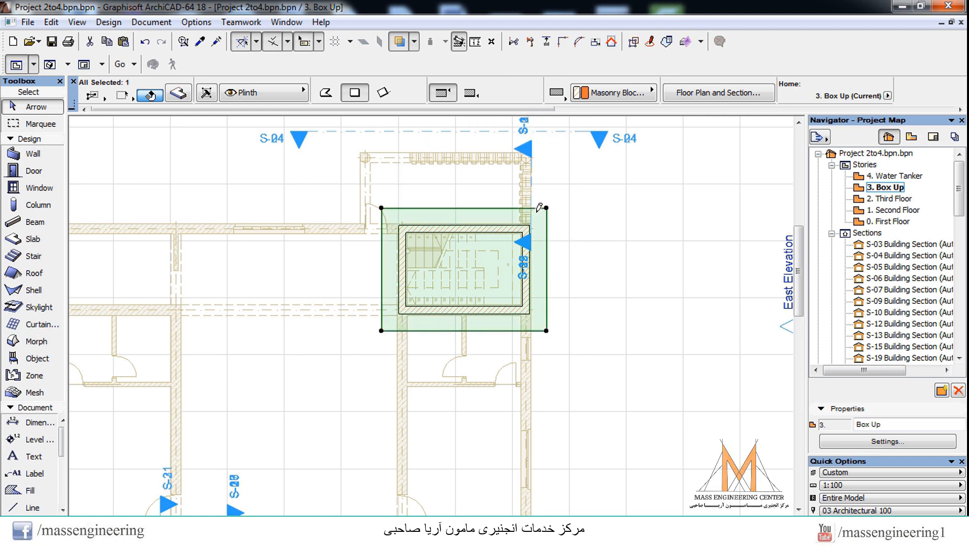
click(648, 290)
click(547, 226)
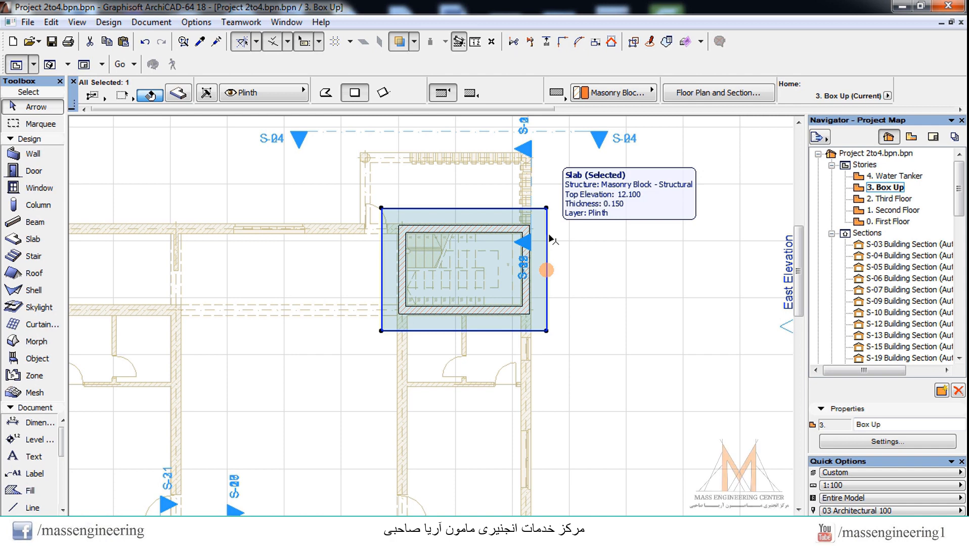
click(587, 247)
Step: Open the default object settings and browse 1.4 Building Structures 18 to the Moldings 18 folder
click(34, 359)
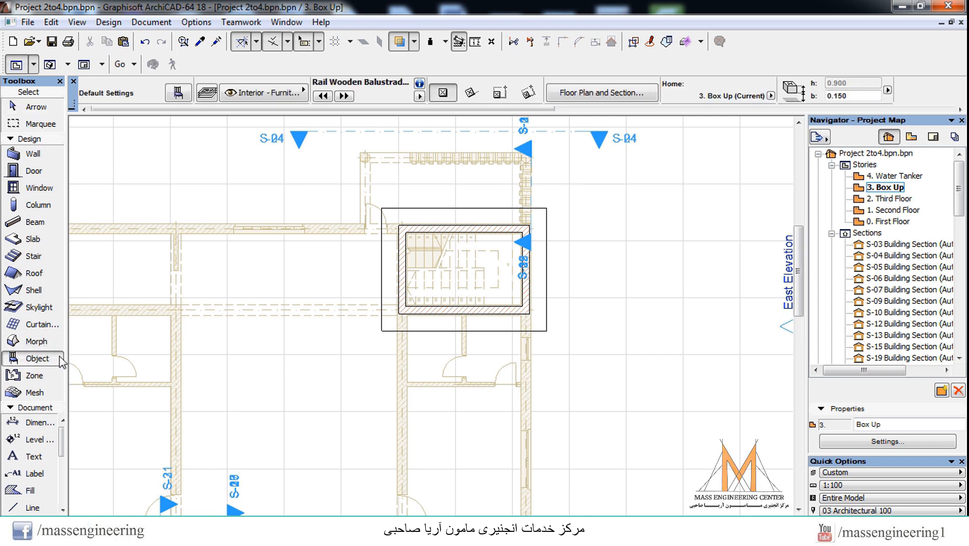
double_click(48, 360)
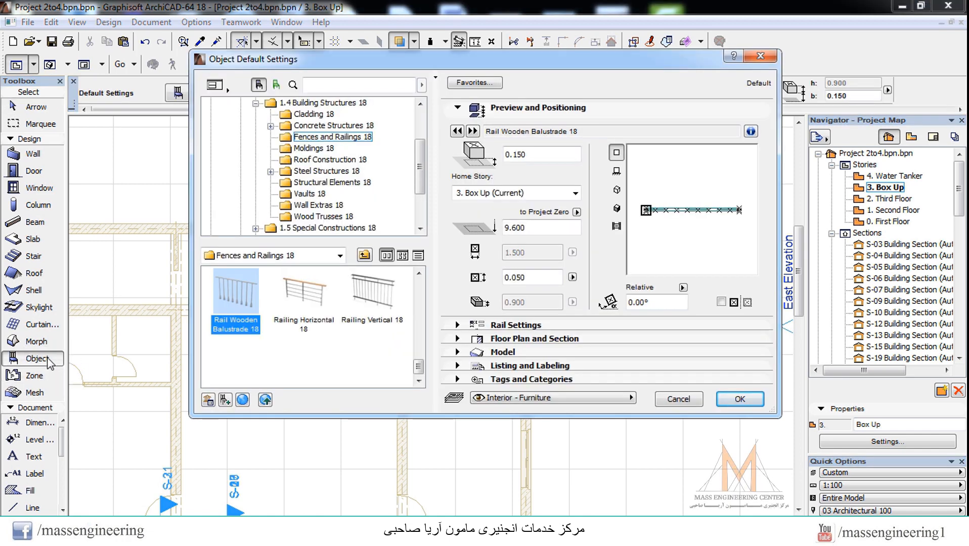
drag(419, 175, 419, 155)
click(324, 160)
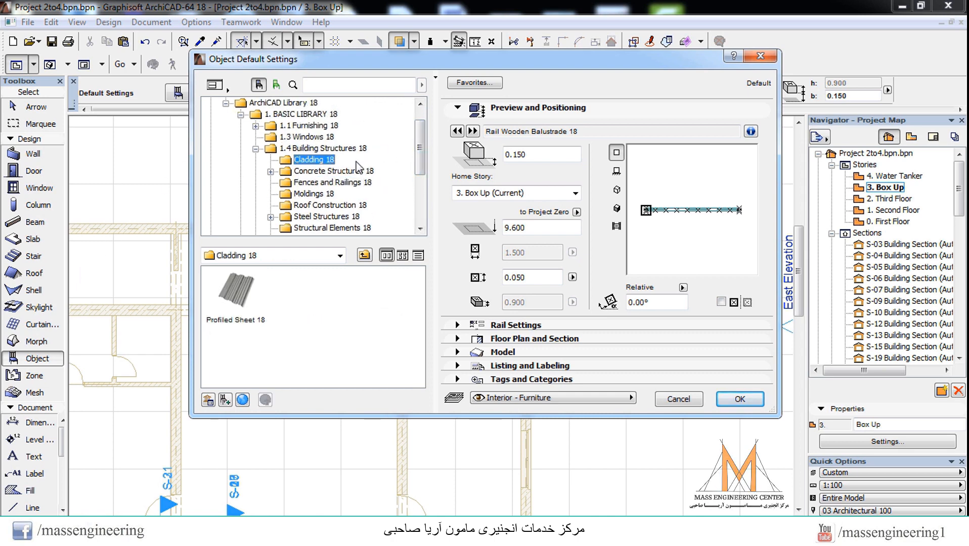
click(256, 149)
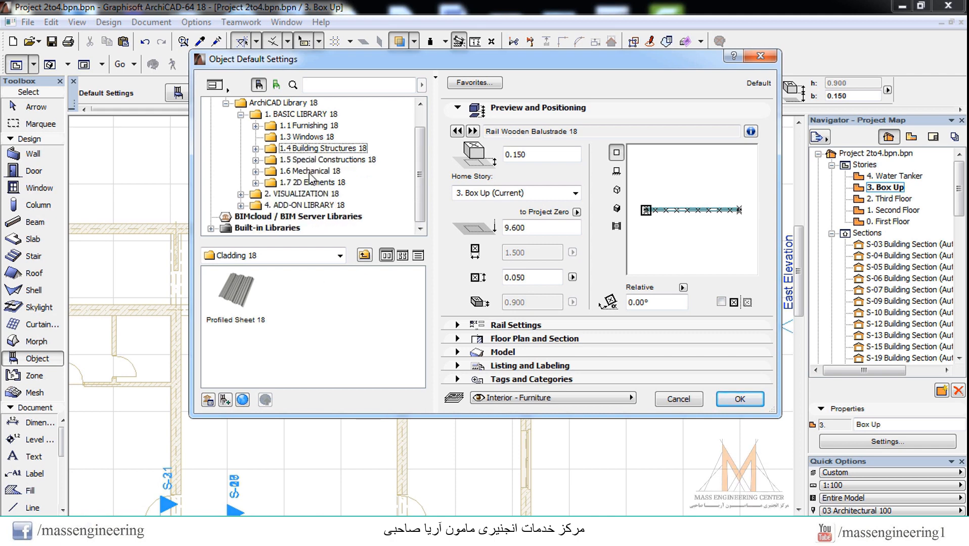
double_click(298, 148)
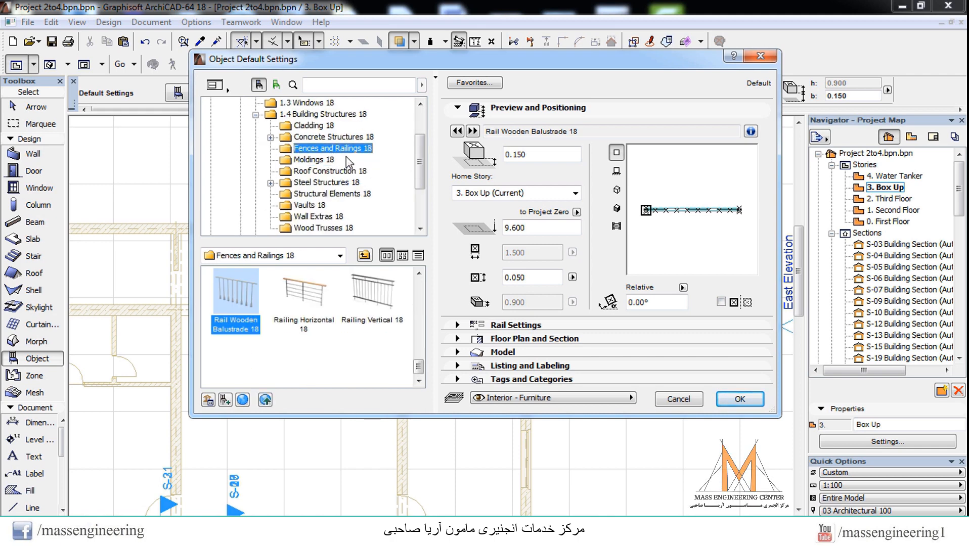
click(311, 160)
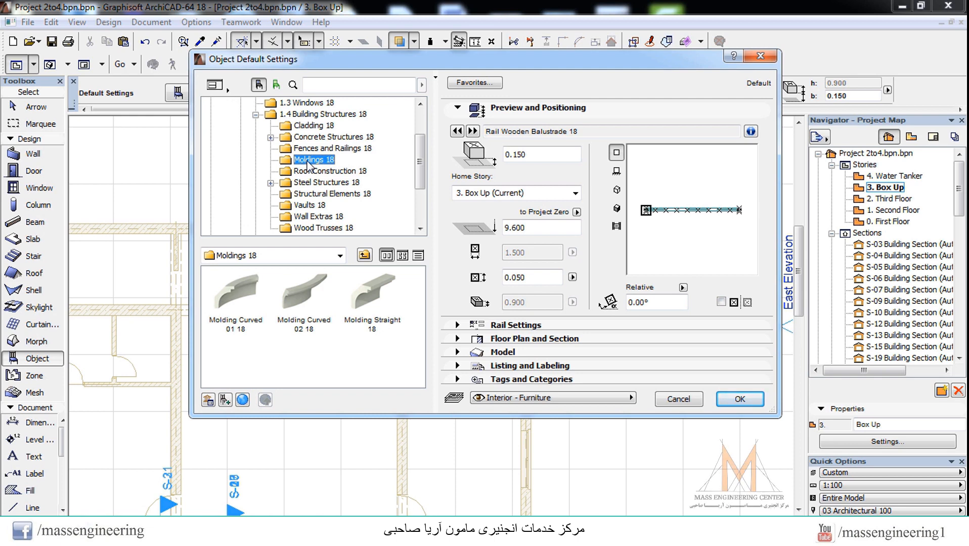
Step: Compare the curved and straight moldings in the library and choose Molding Straight 18
click(364, 290)
click(317, 299)
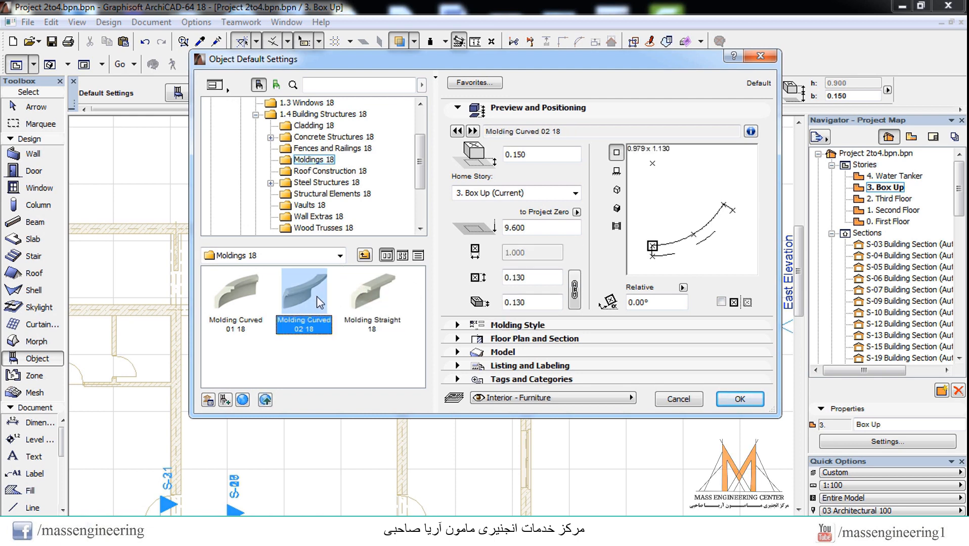
click(368, 292)
click(317, 291)
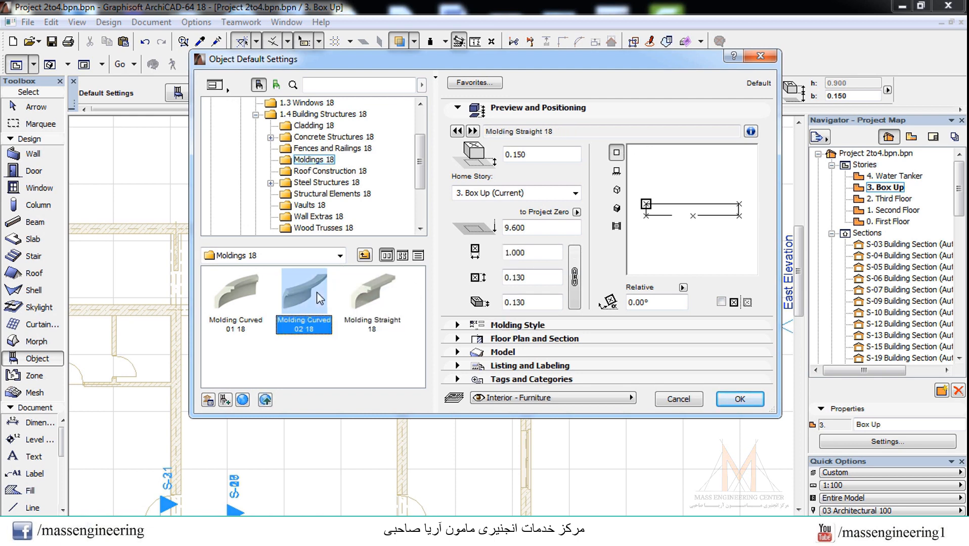
click(246, 293)
click(282, 293)
click(248, 292)
click(354, 286)
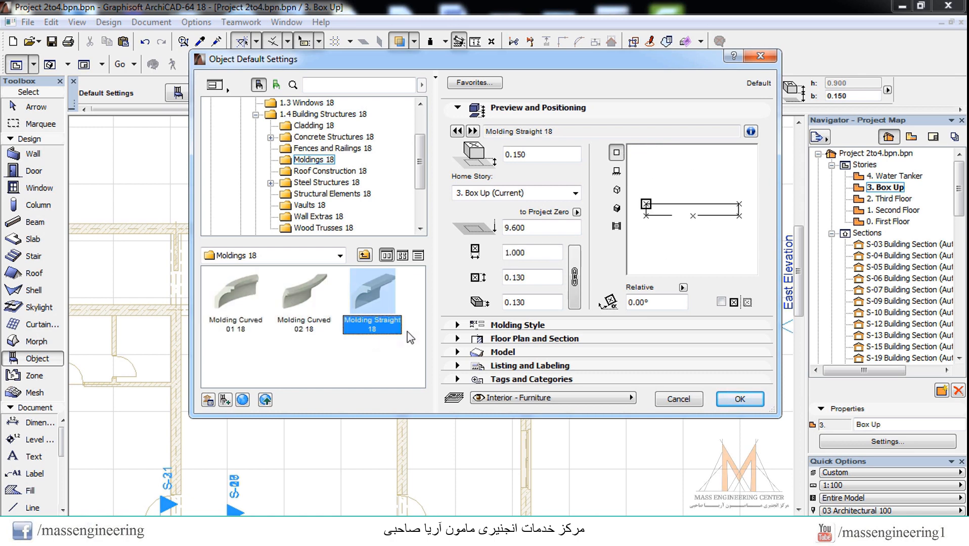
Step: Set the molding's bottom offset to the Box Up home story to 2.650
double_click(544, 159)
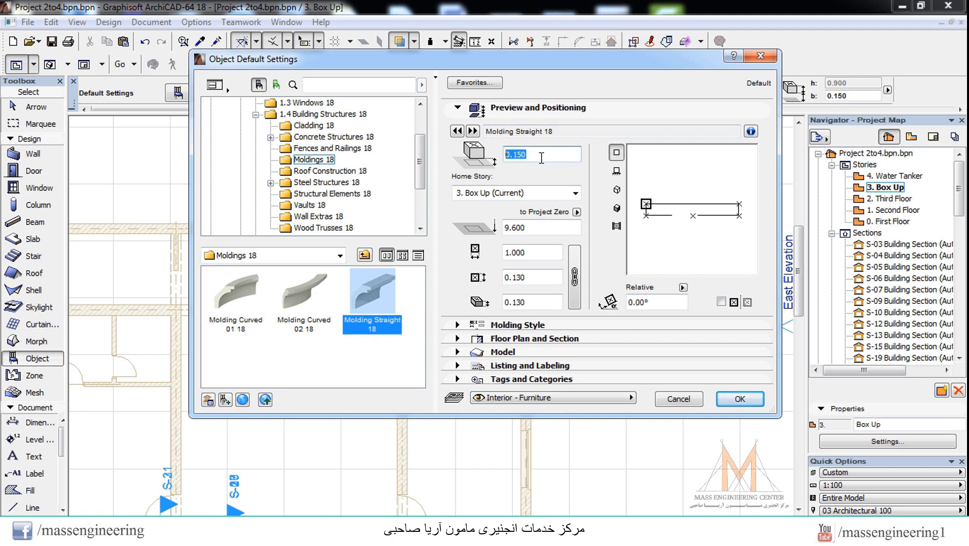
click(509, 193)
click(508, 193)
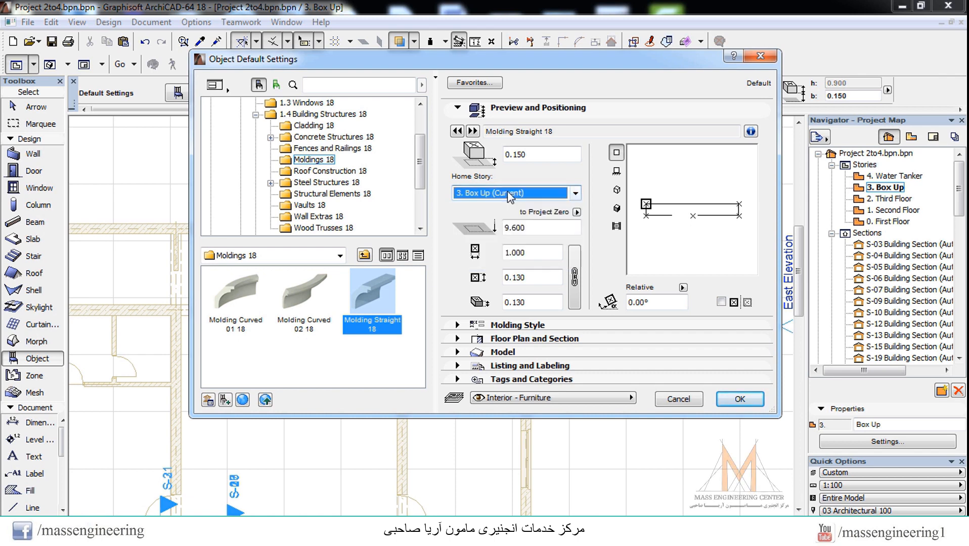
text(2)
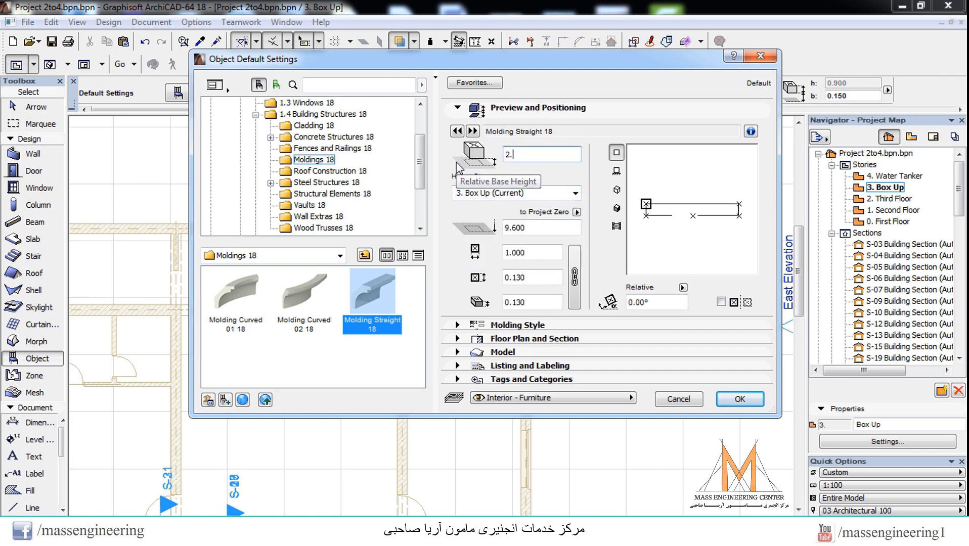
text(.650)
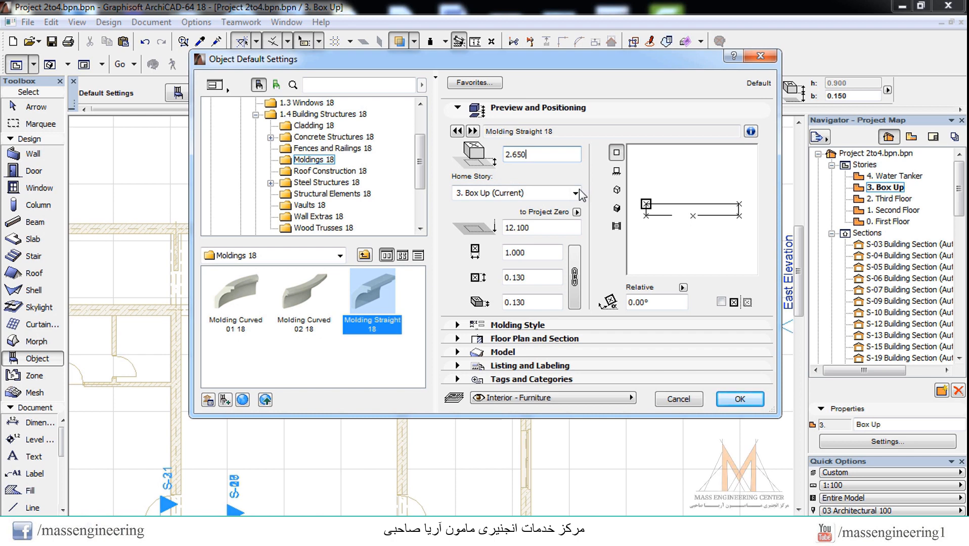
Step: Set the molding's height to 0.600 with its depth scaled proportionally, and apply the object settings
drag(533, 254, 505, 255)
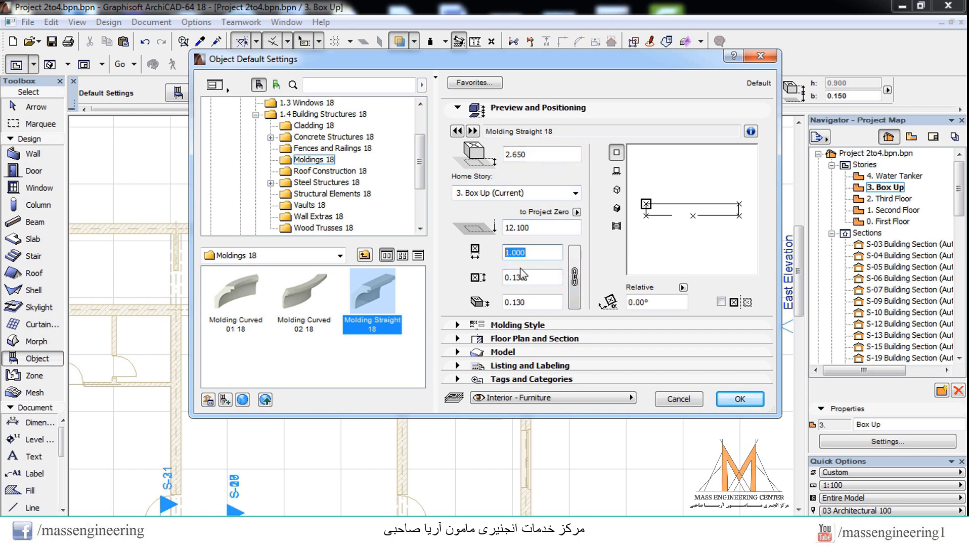
drag(529, 304, 504, 304)
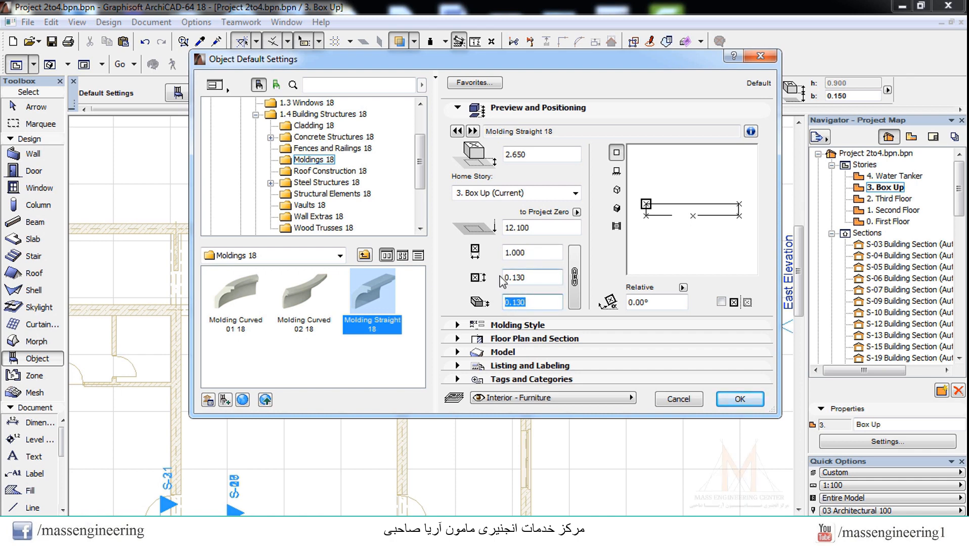
click(532, 276)
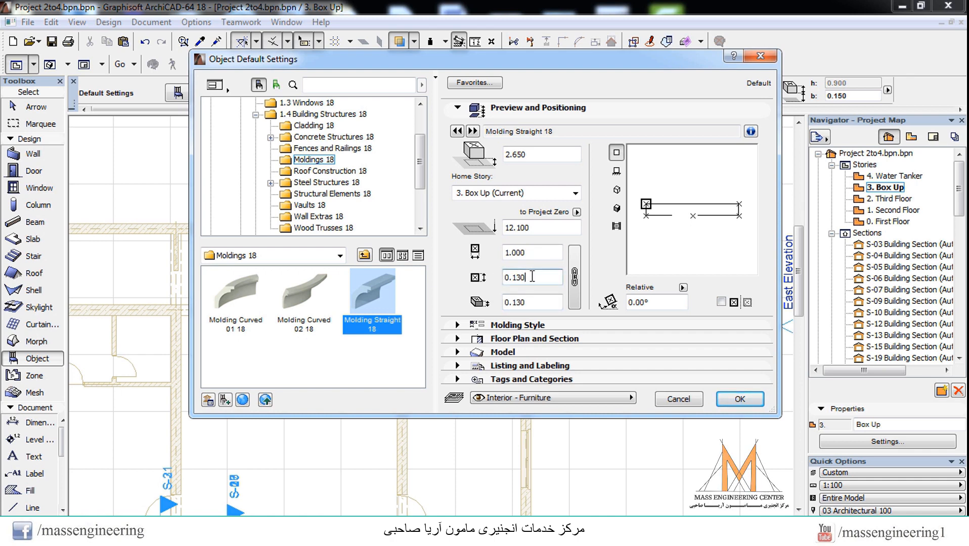
key(shift+Tab)
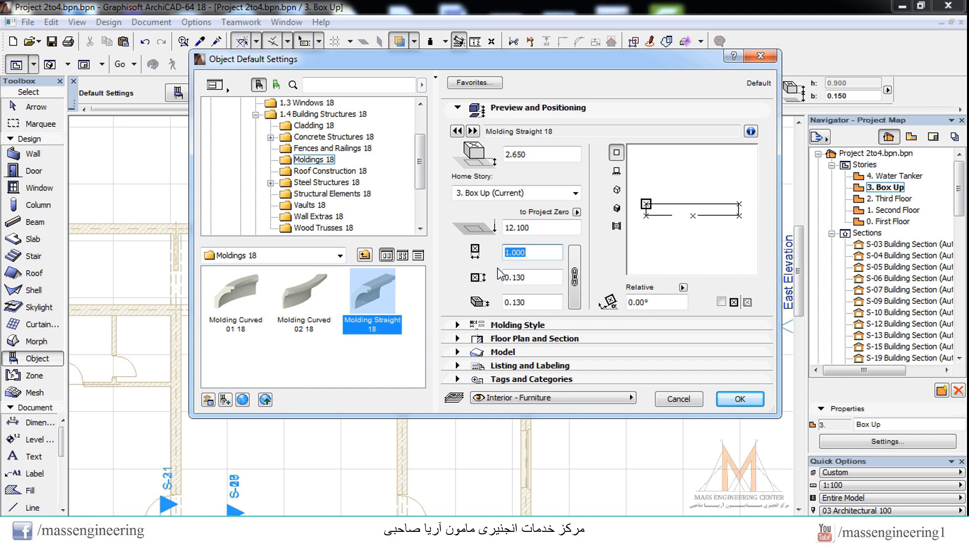
drag(538, 304, 479, 309)
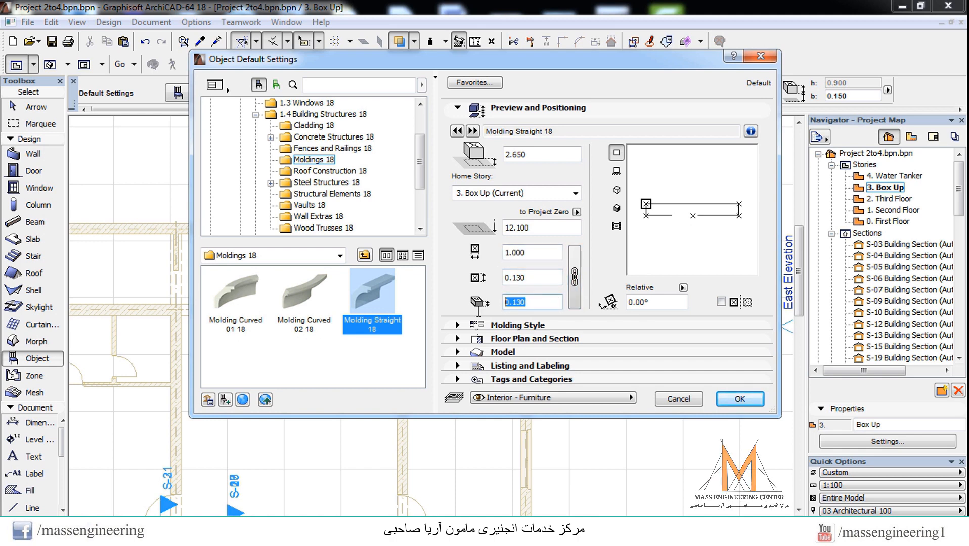
text(0)
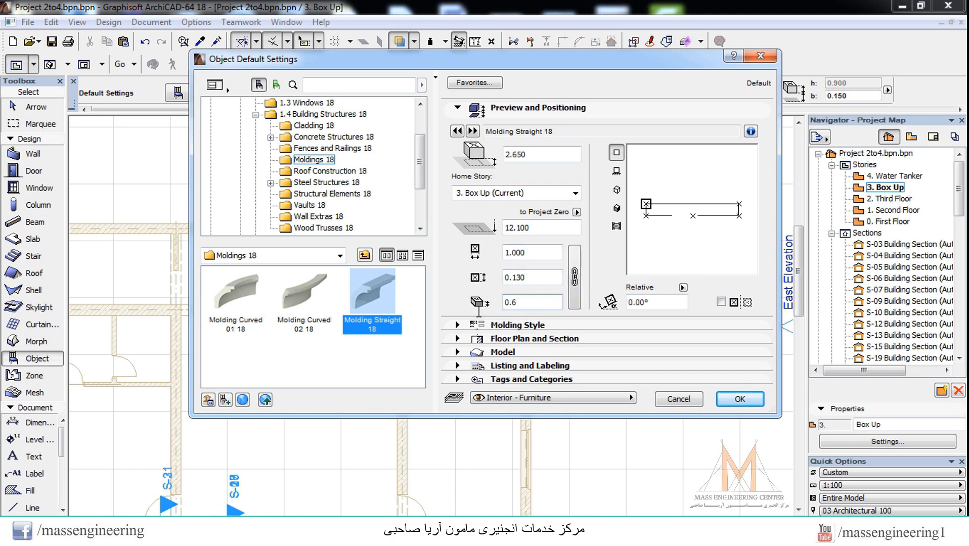
text(.6)
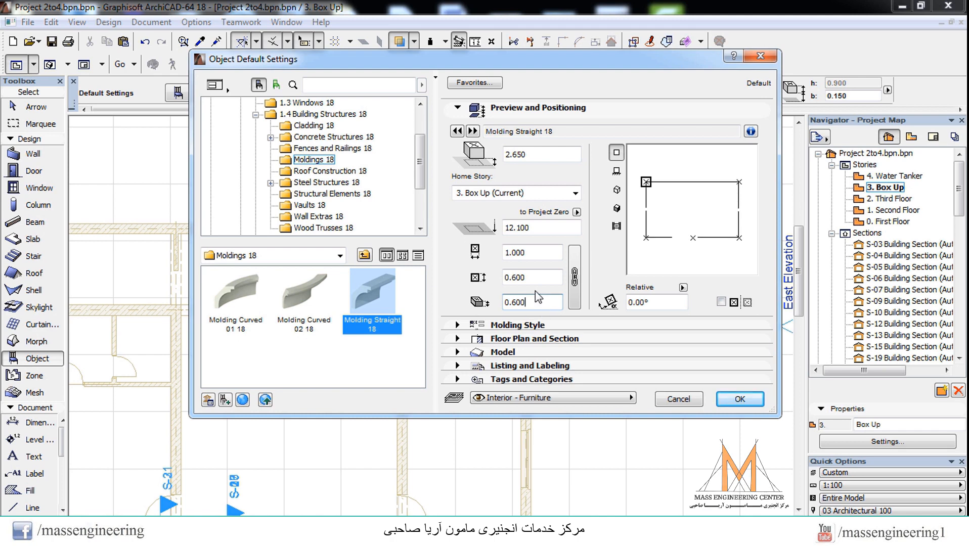
click(536, 279)
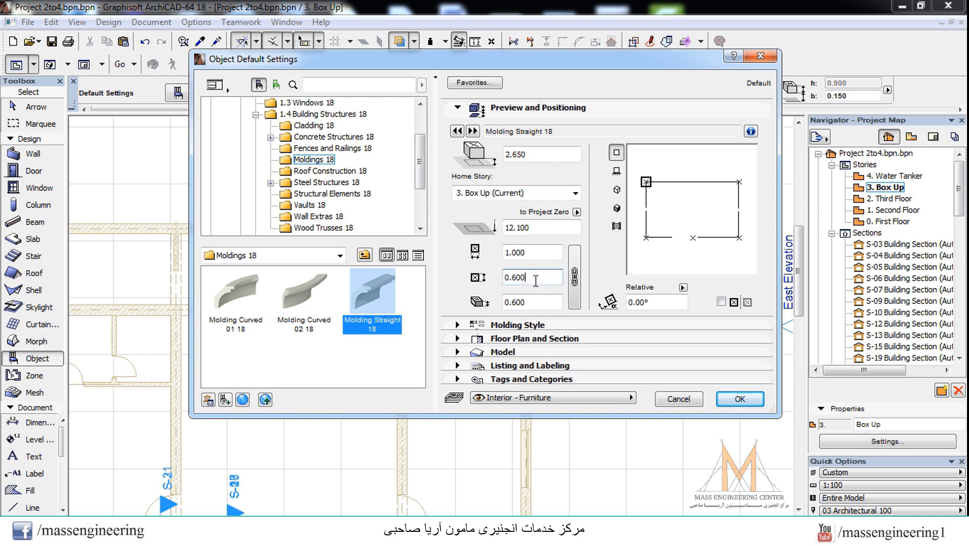
click(740, 400)
Step: Place the straight molding on the roof slab's lower edge in plan and examine its orientation in 3D
scroll(419, 331, up, 1)
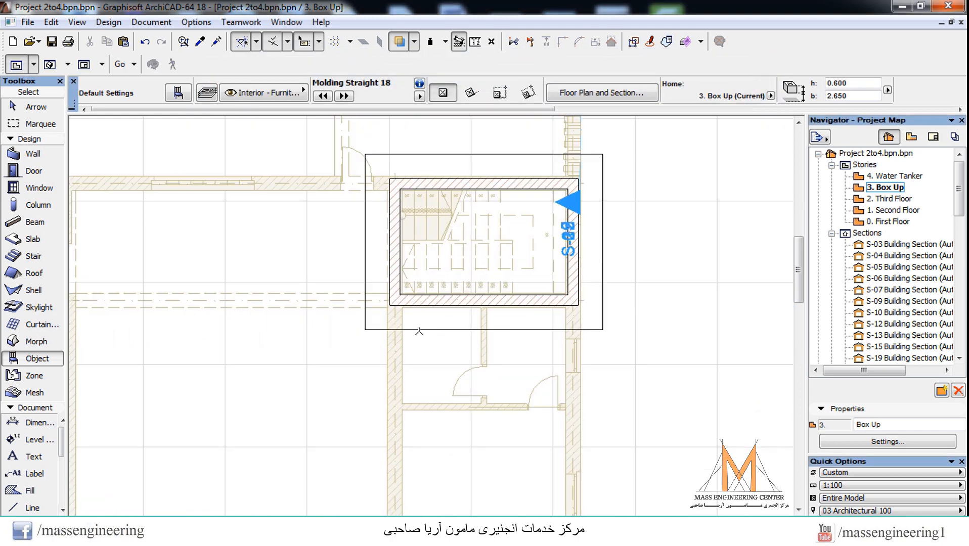
click(420, 331)
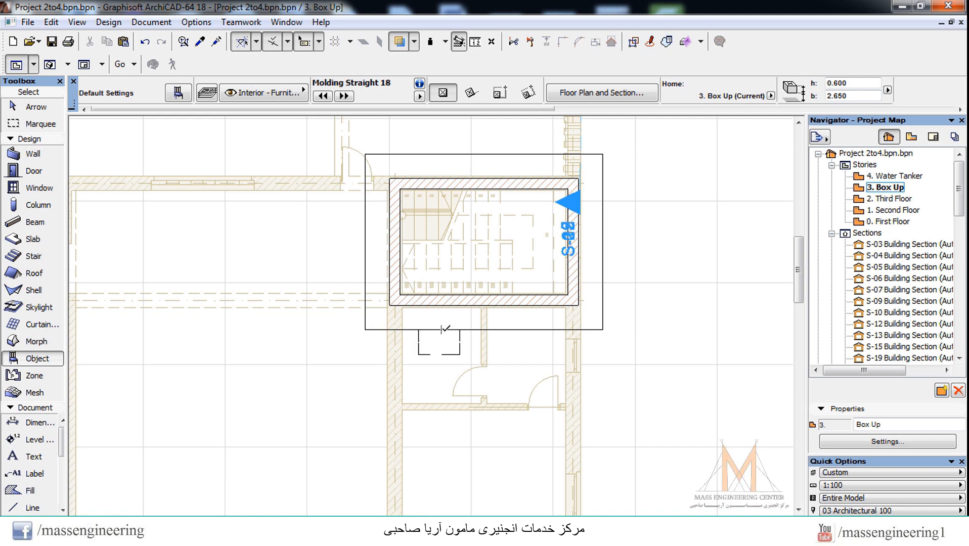
key(F3)
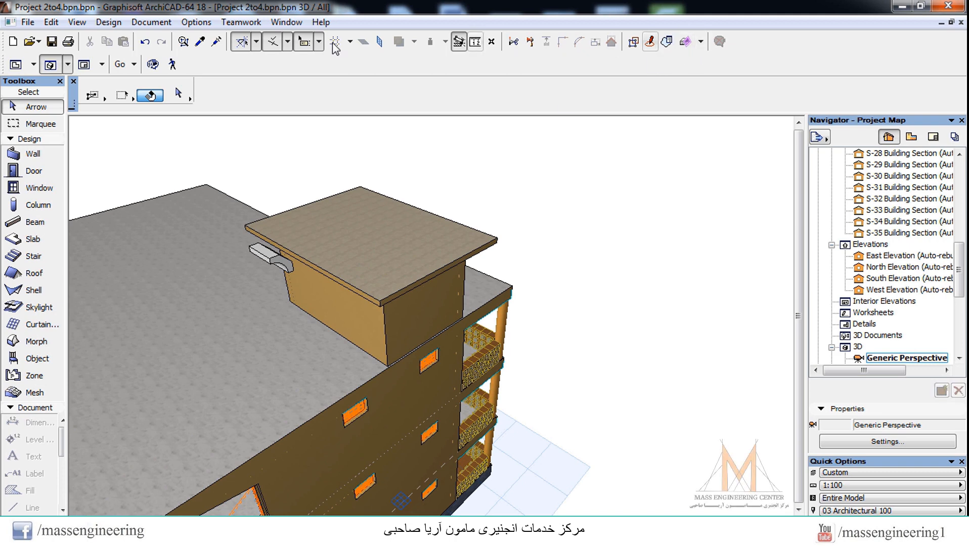
click(153, 64)
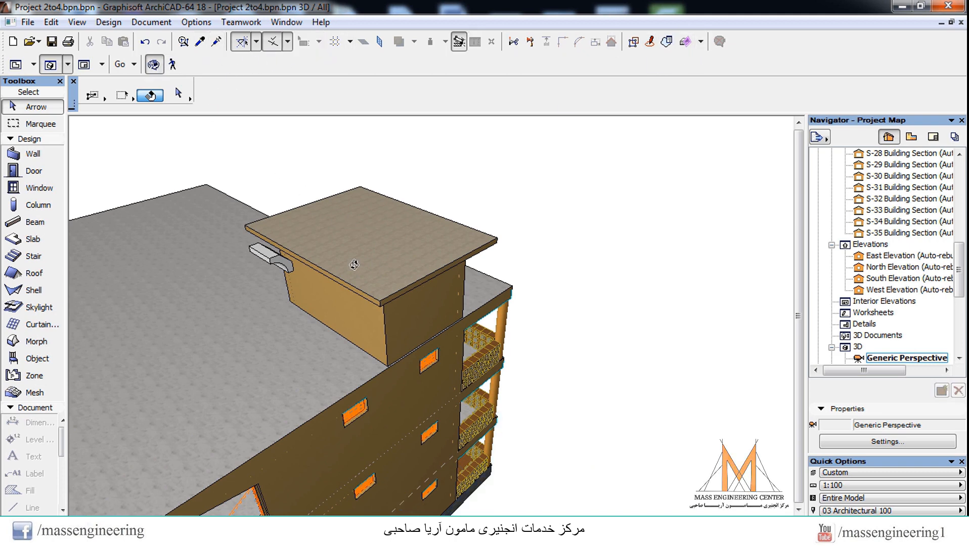
drag(354, 265, 287, 203)
key(Escape)
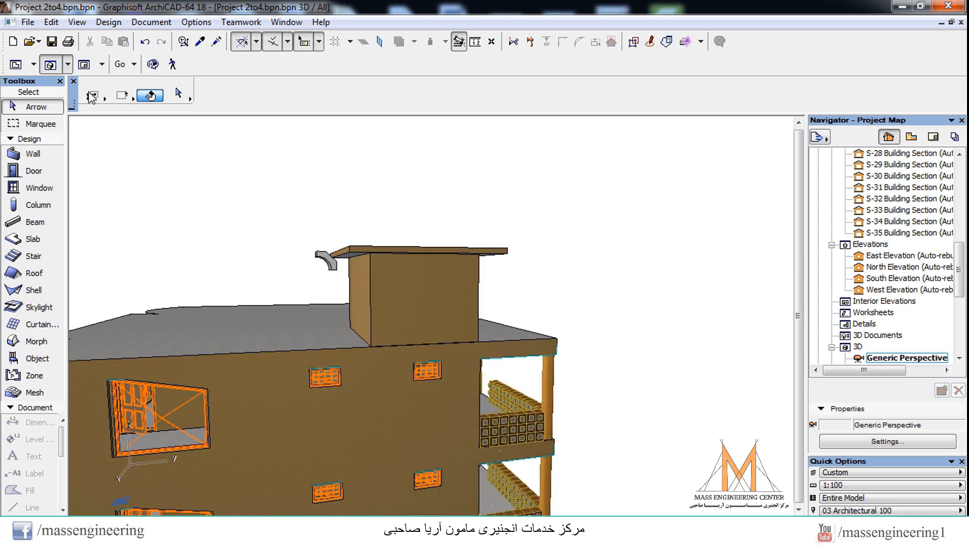
Step: Set the placed straight molding's bottom offset to the Box Up home story to 2.85 and apply the settings
click(332, 265)
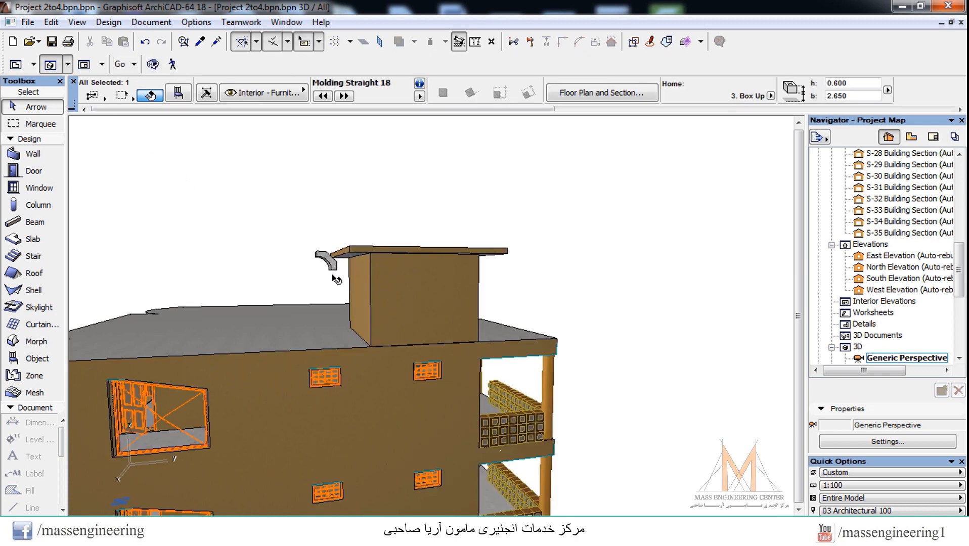
right_click(347, 272)
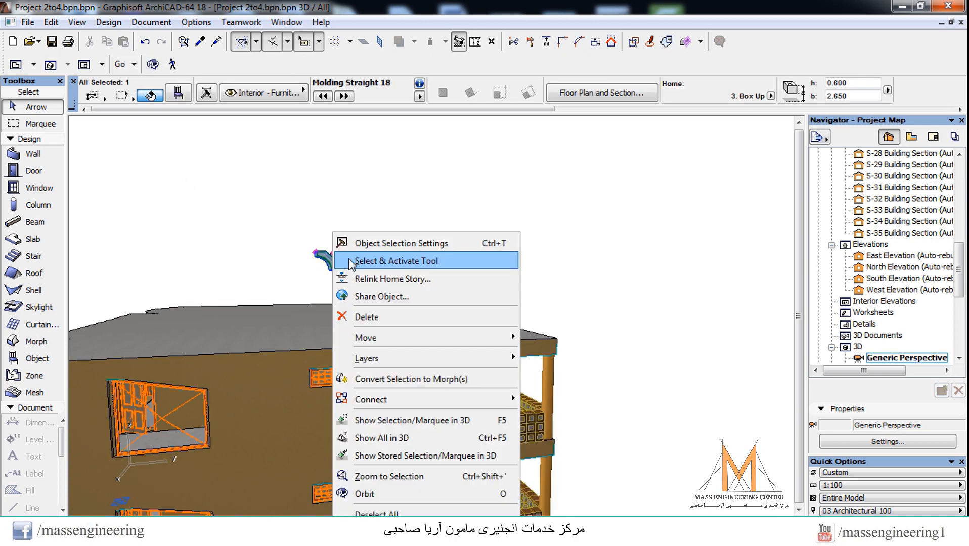
click(374, 241)
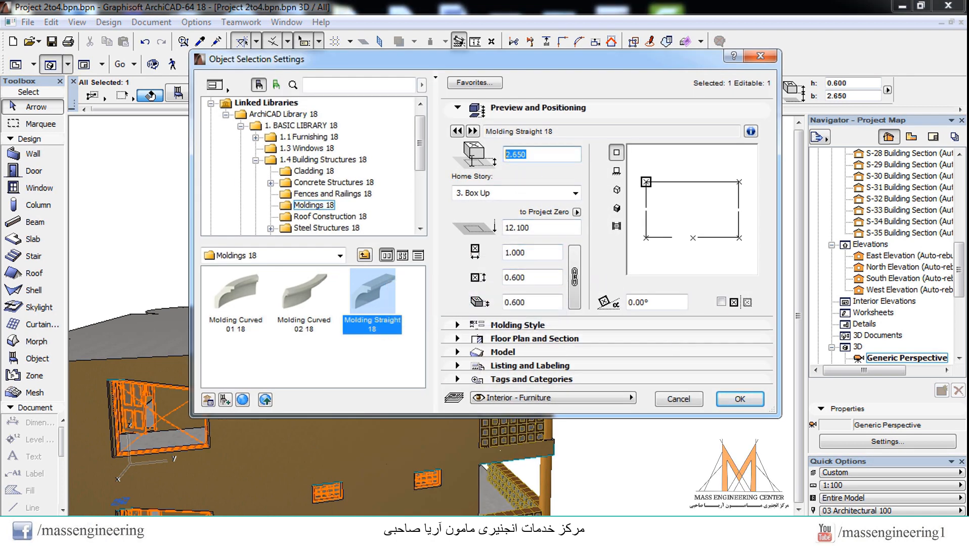
click(541, 229)
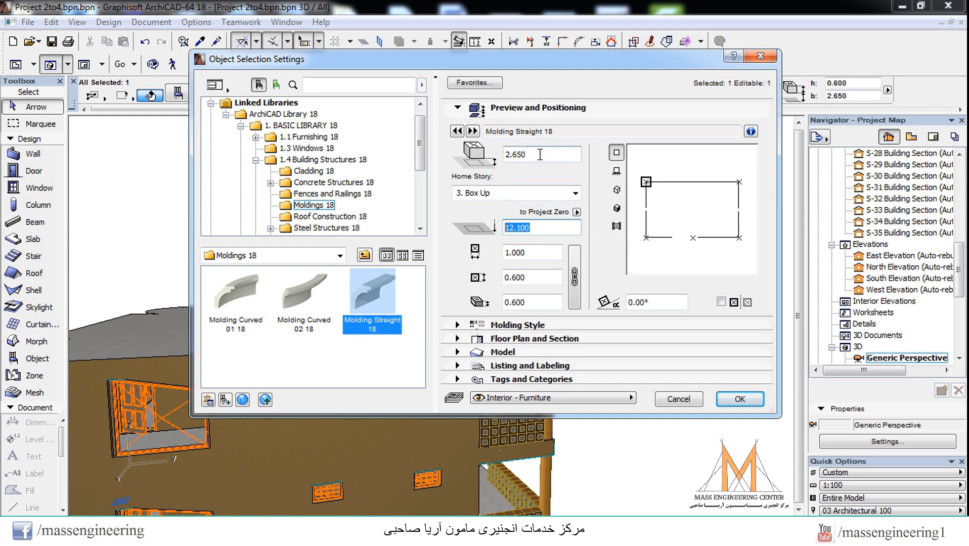
click(505, 154)
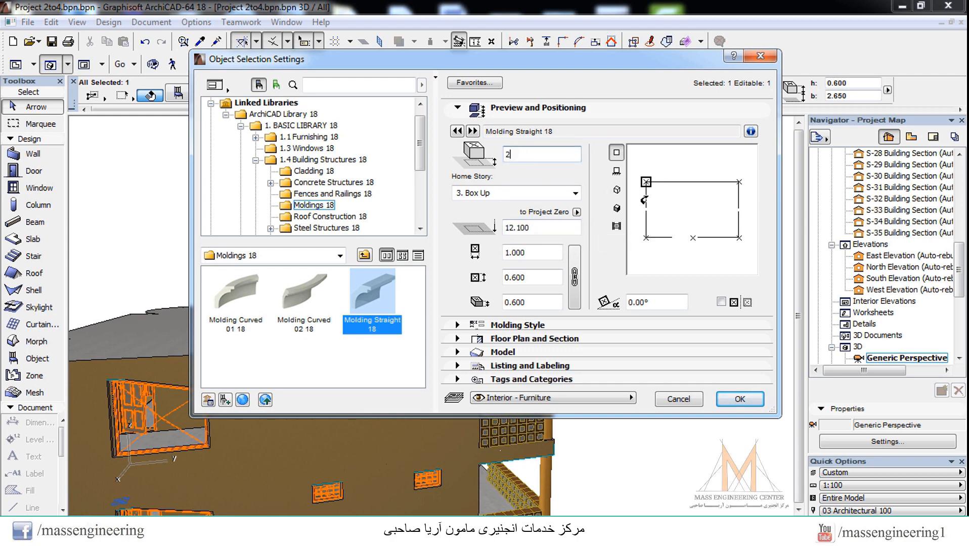
click(743, 400)
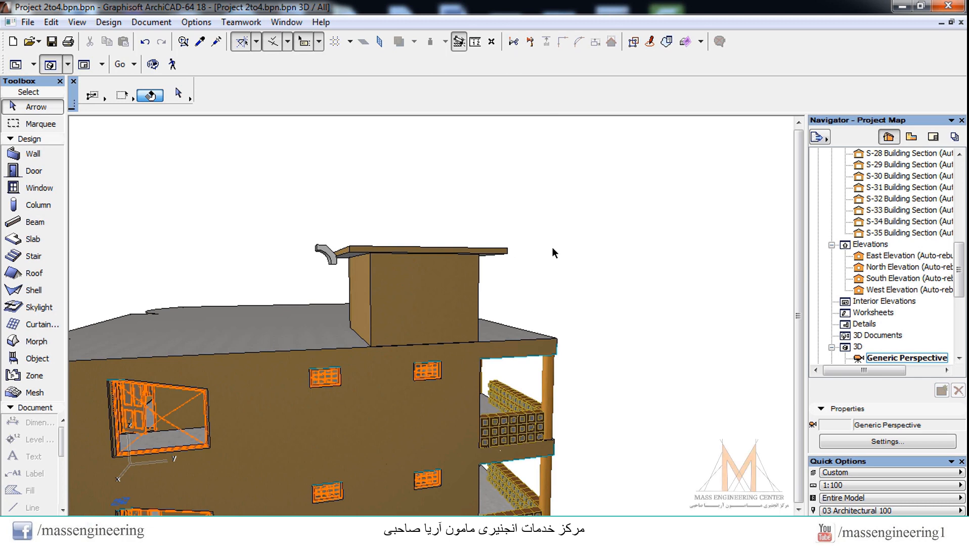
Step: Draw a vertical building section line about 2.69 long in plan, just outside the roof slab's lower-right corner, looking toward the molding
key(F2)
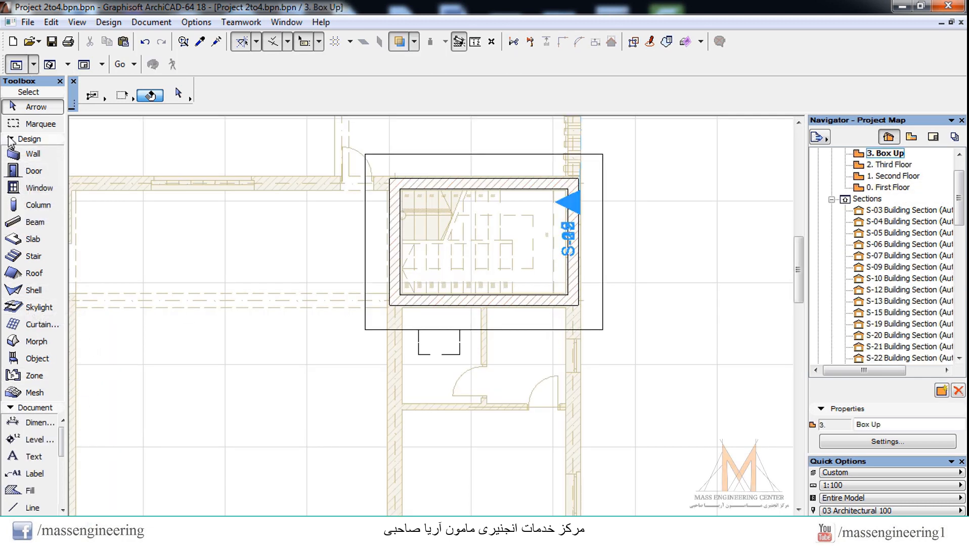
click(29, 139)
click(38, 318)
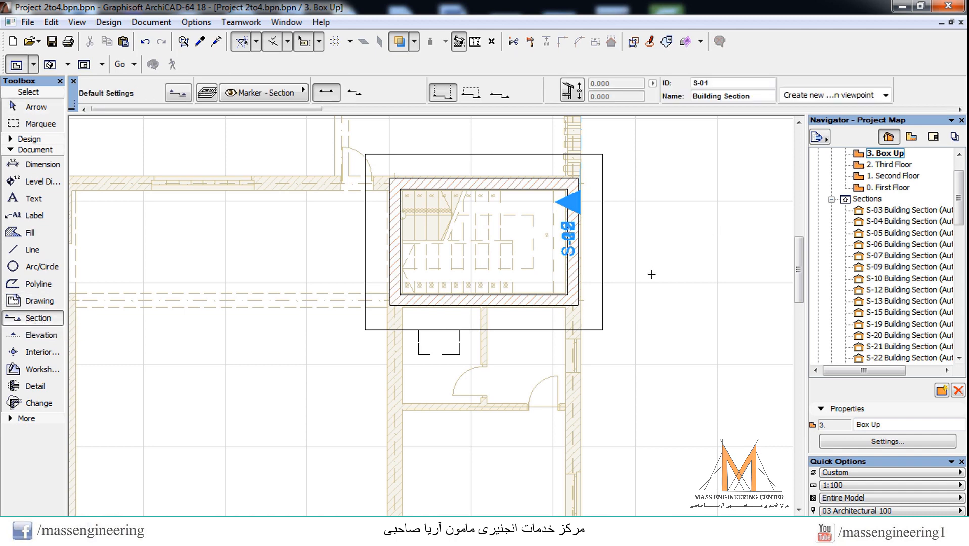
click(614, 281)
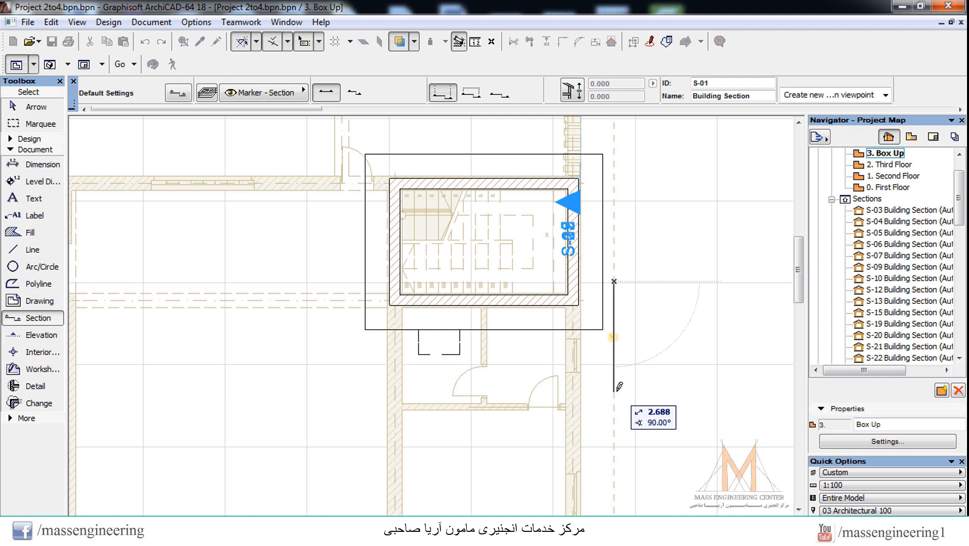
click(614, 391)
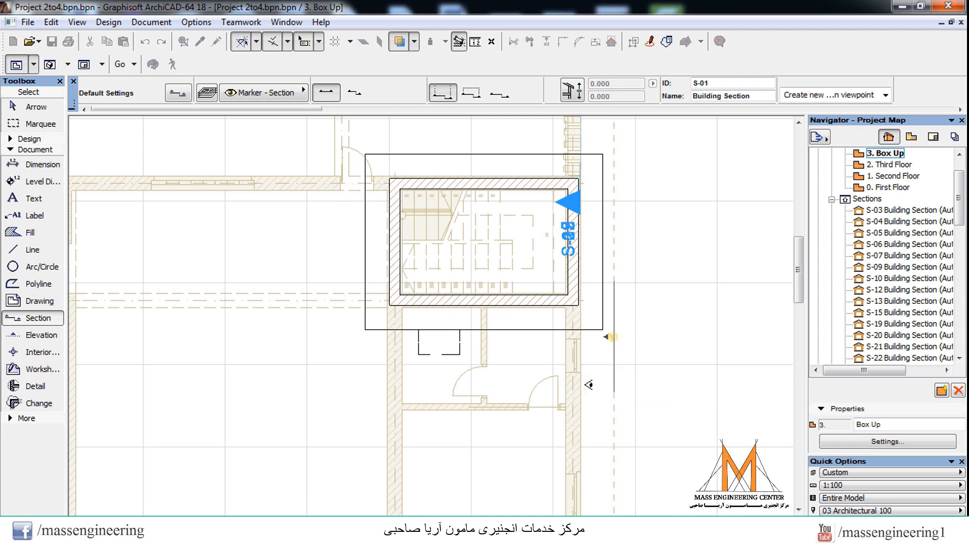
click(521, 370)
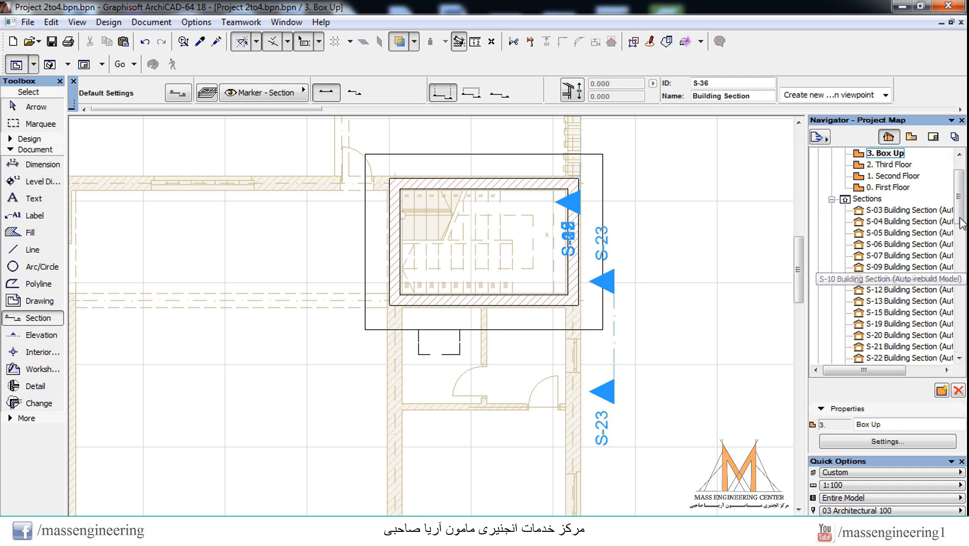
Step: Open the new S-23 Building Section and examine the molding's profile against the roof slab's edge
scroll(961, 235, down, 1)
drag(961, 235, 961, 252)
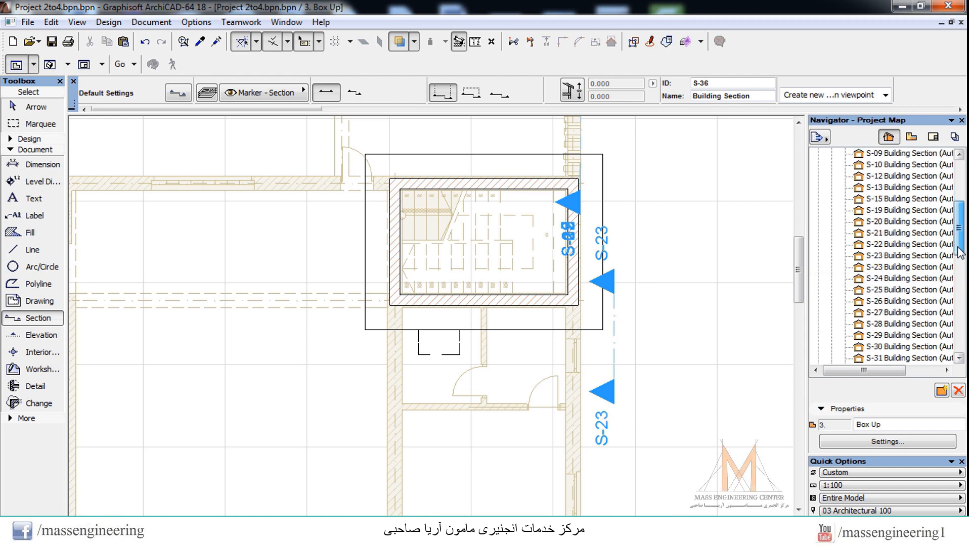
click(880, 264)
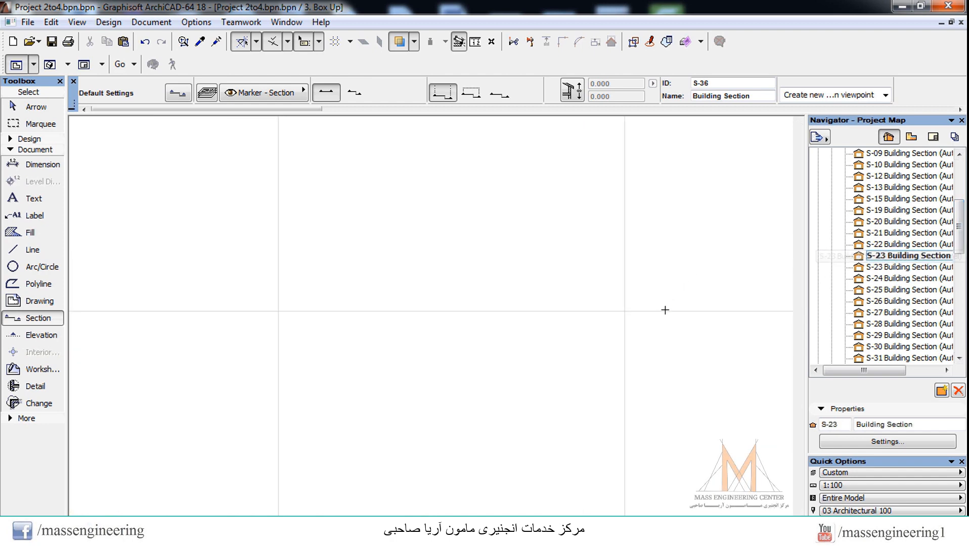
scroll(458, 237, up, 3)
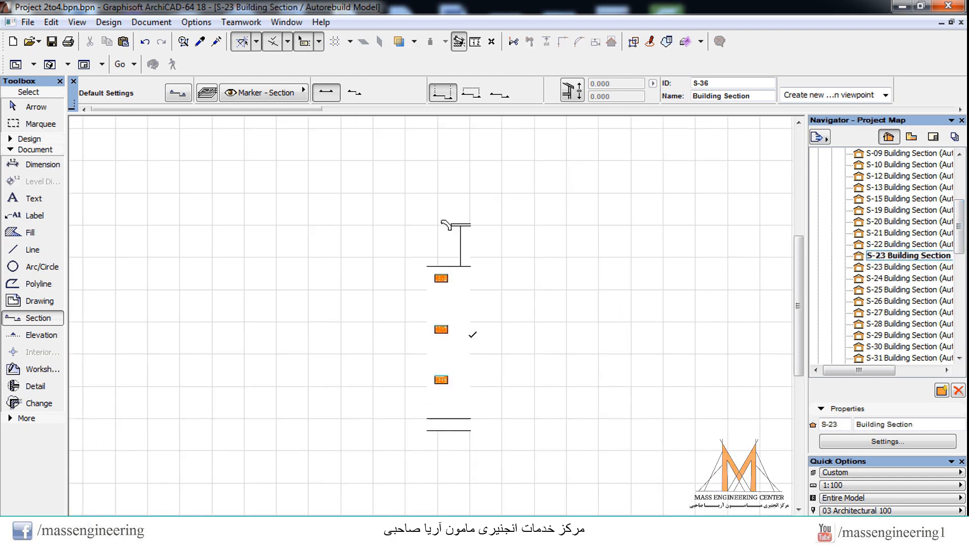
scroll(455, 253, up, 2)
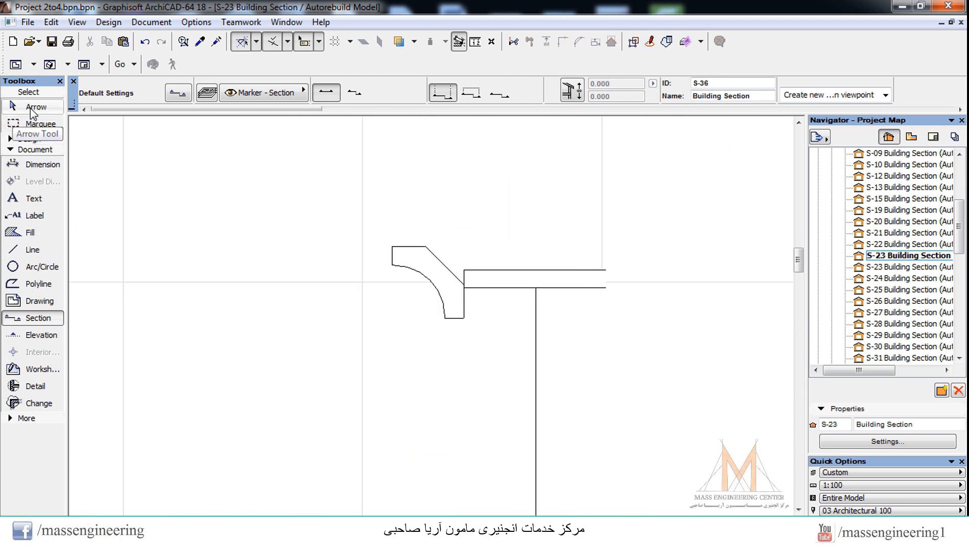
Step: Move the straight molding in section by its lower inner corner onto the roof slab's top surface
click(13, 107)
scroll(468, 323, up, 2)
click(467, 328)
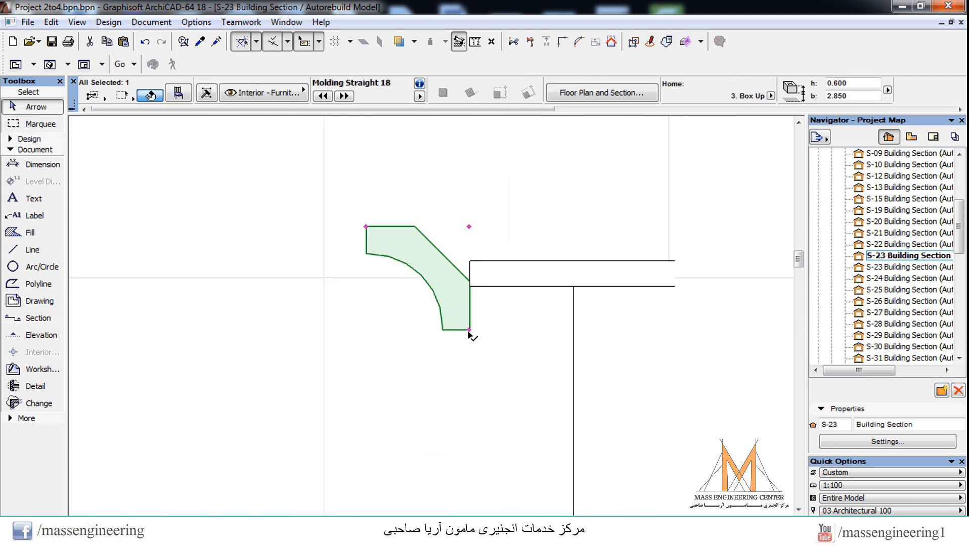
click(469, 330)
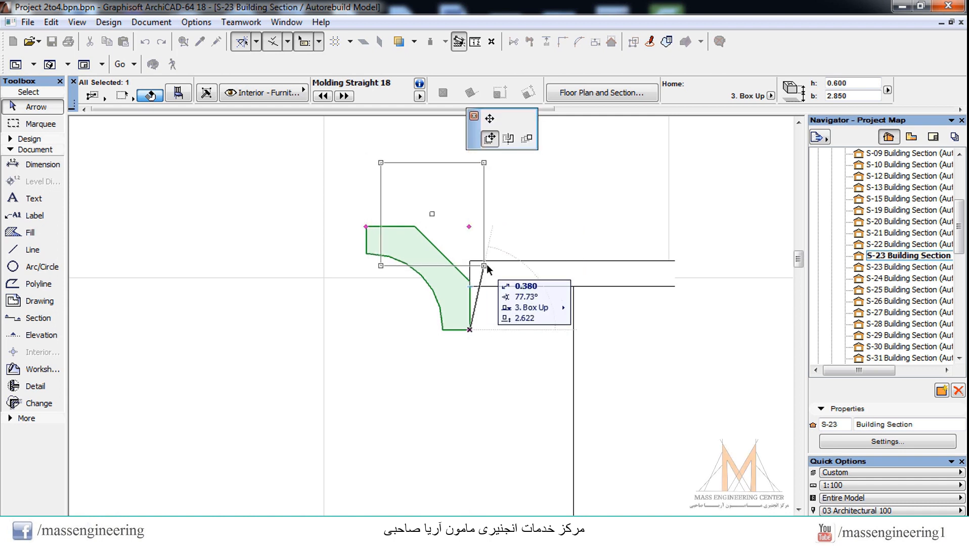
click(501, 262)
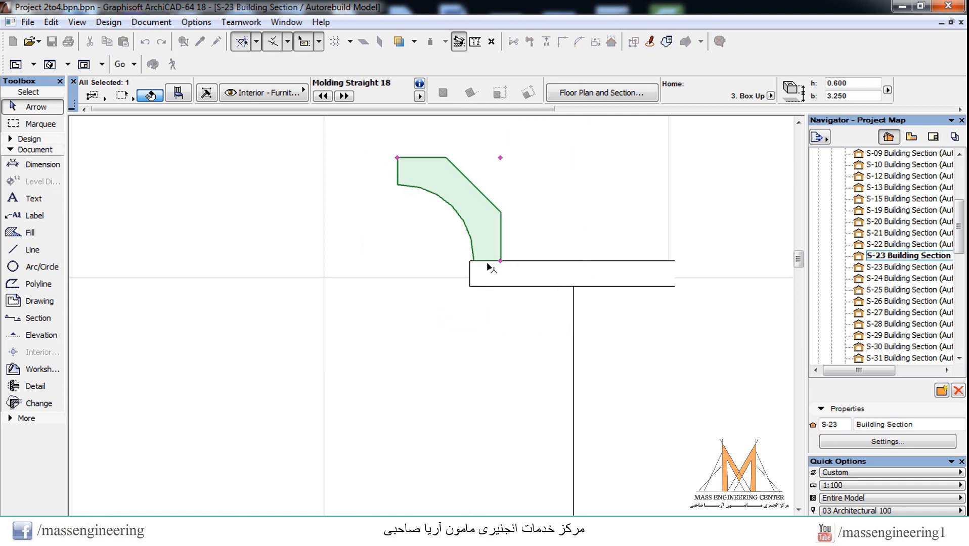
Step: Shift the molding horizontally in section so its lower outer corner meets the roof slab's top outer corner
scroll(486, 260, up, 2)
scroll(471, 266, up, 3)
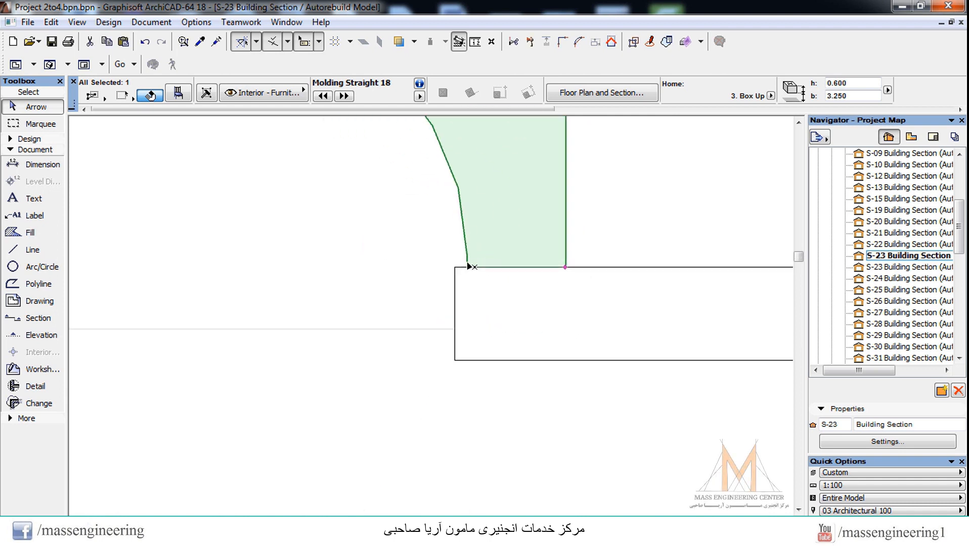
click(469, 272)
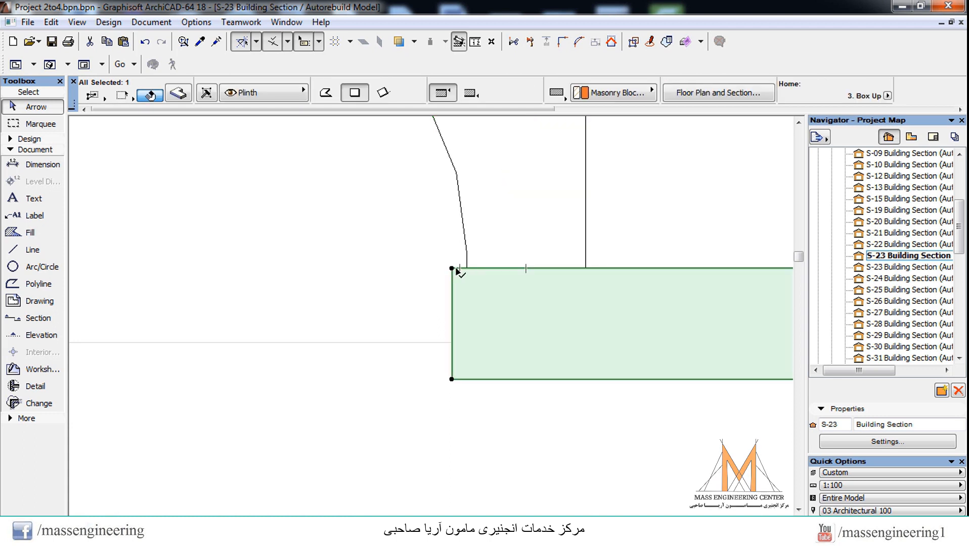
click(467, 264)
click(468, 269)
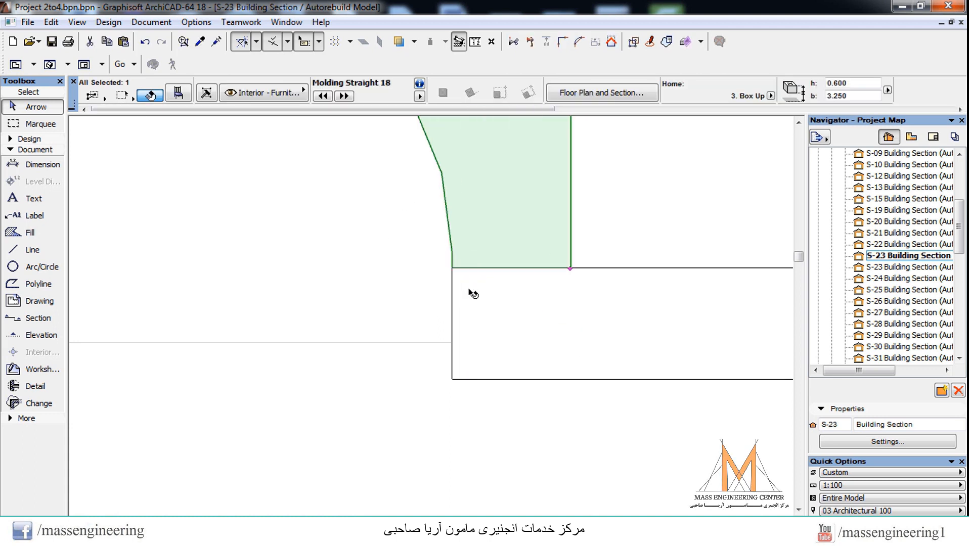
key(Escape)
scroll(418, 357, down, 5)
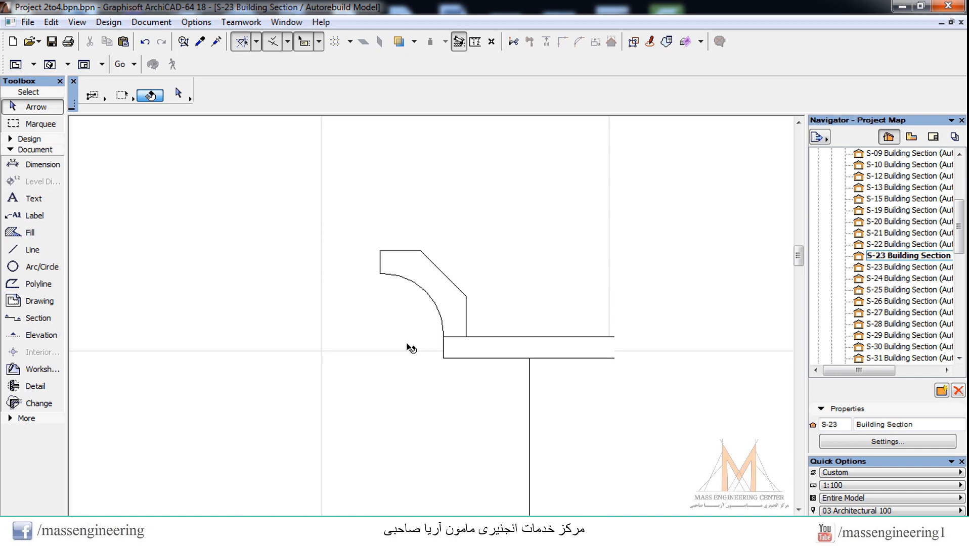
Step: Stretch both ends of the straight molding in the Box Up plan to span the roof slab's full lower edge, 5.800 long
key(F2)
scroll(444, 331, up, 3)
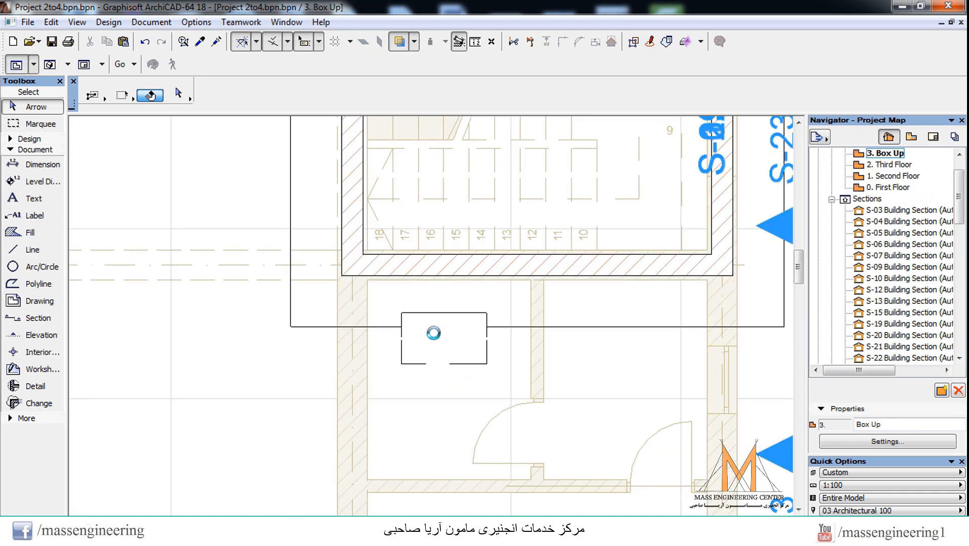
click(454, 341)
click(487, 314)
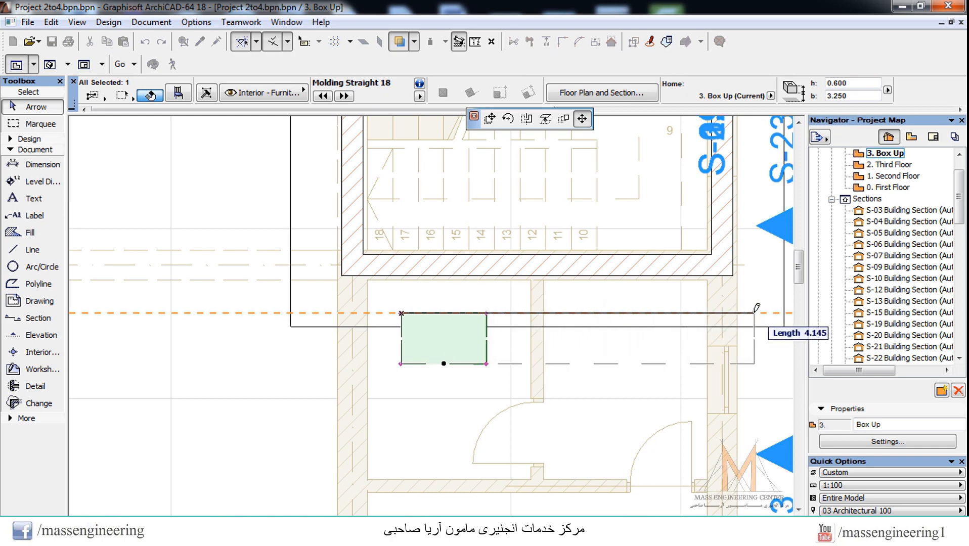
click(785, 313)
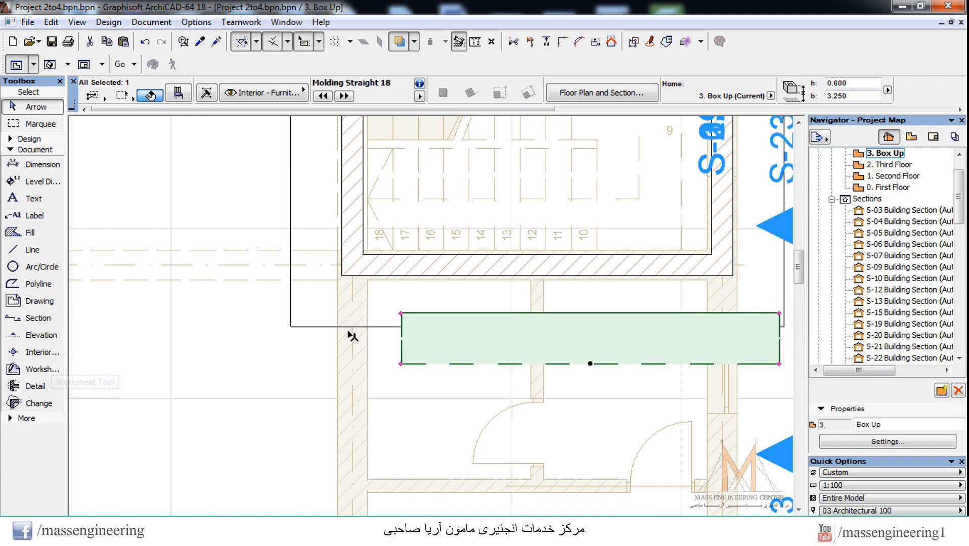
click(400, 314)
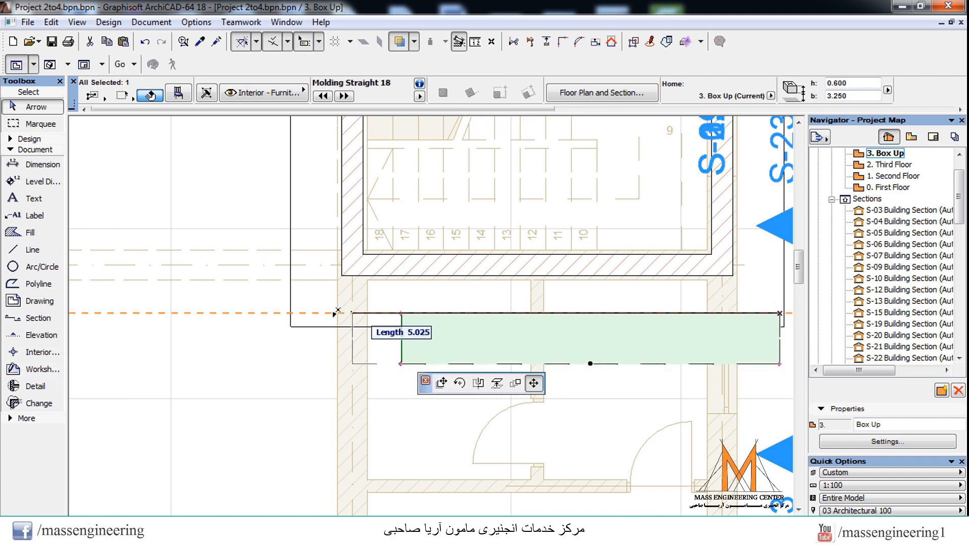
click(291, 314)
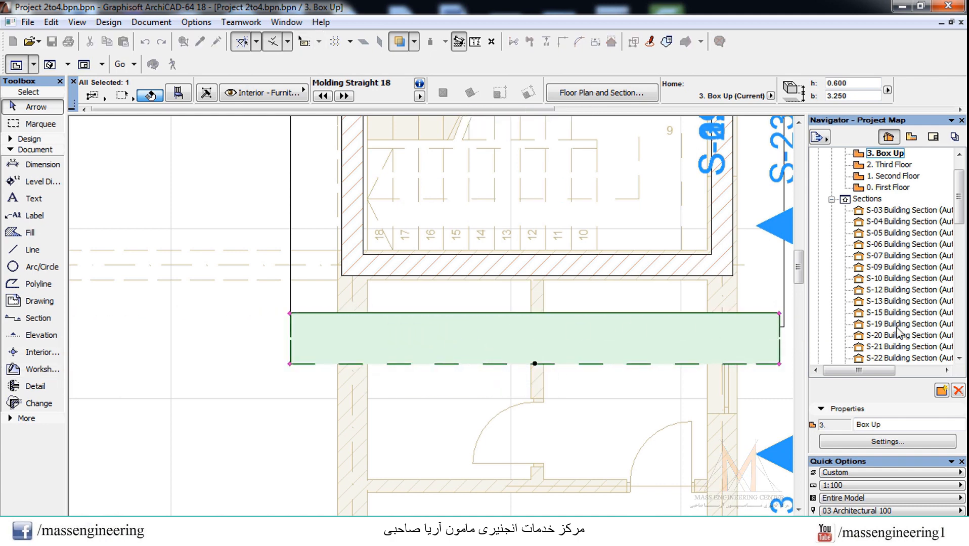
click(780, 313)
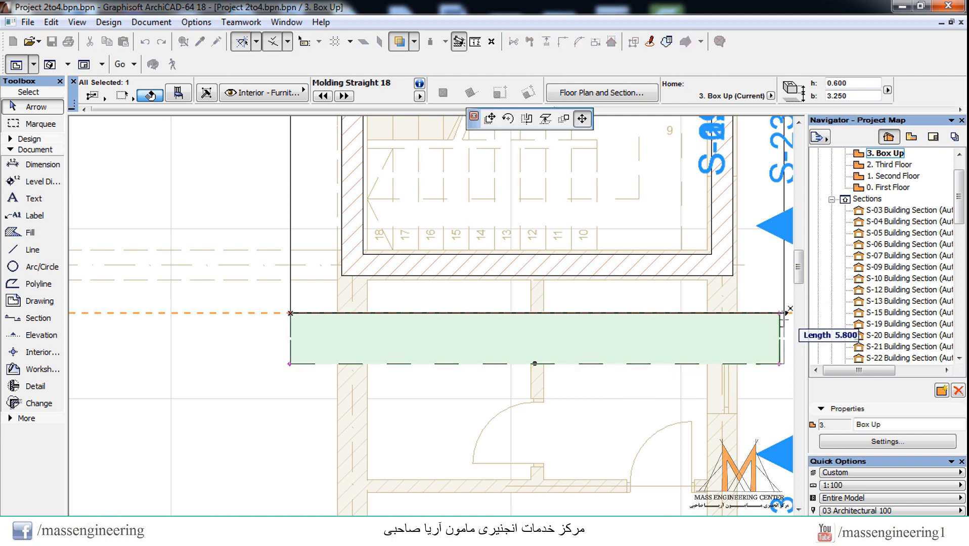
click(785, 314)
scroll(531, 402, up, 2)
scroll(510, 373, down, 4)
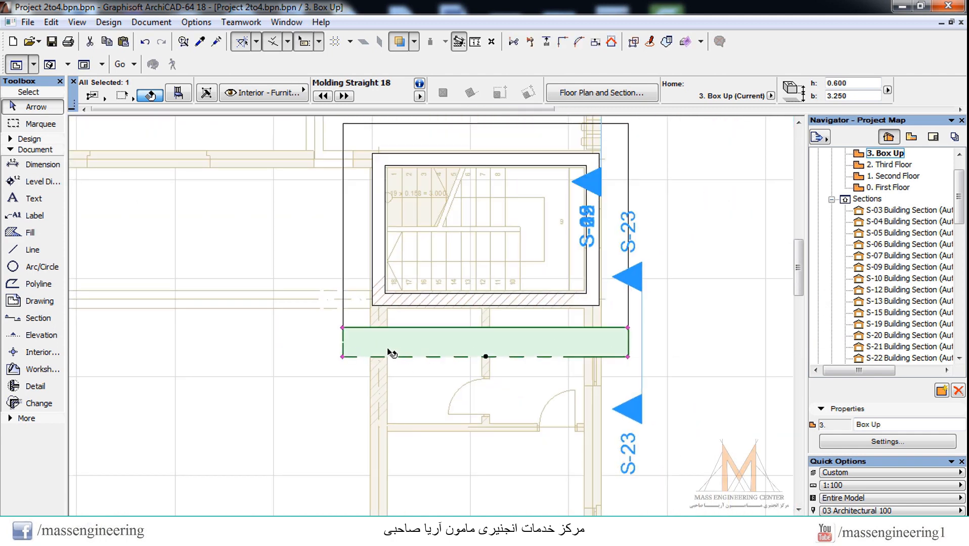
Step: Mirror a copy of the molding about the roof slab's horizontal centerline to the opposite edge and examine both moldings in 3D
right_click(343, 331)
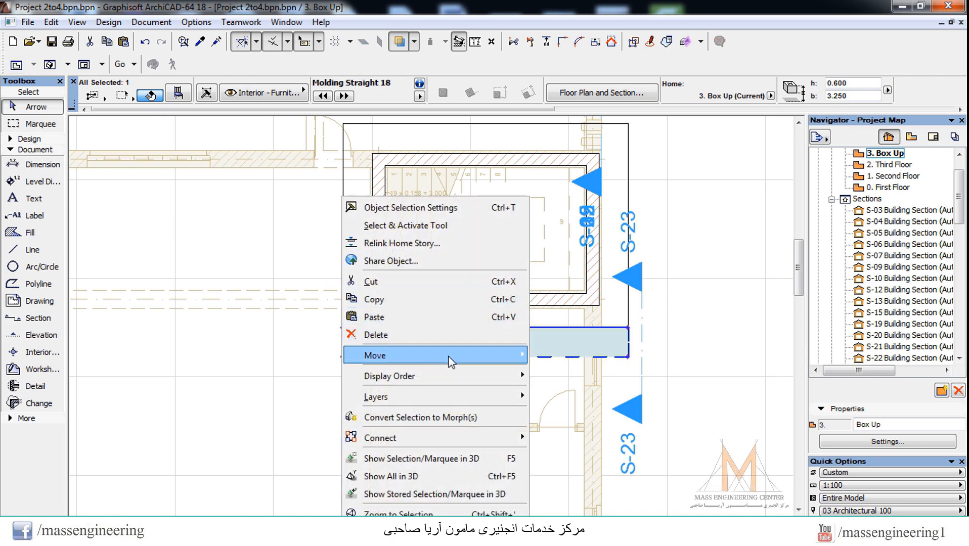
mouse_move(450, 357)
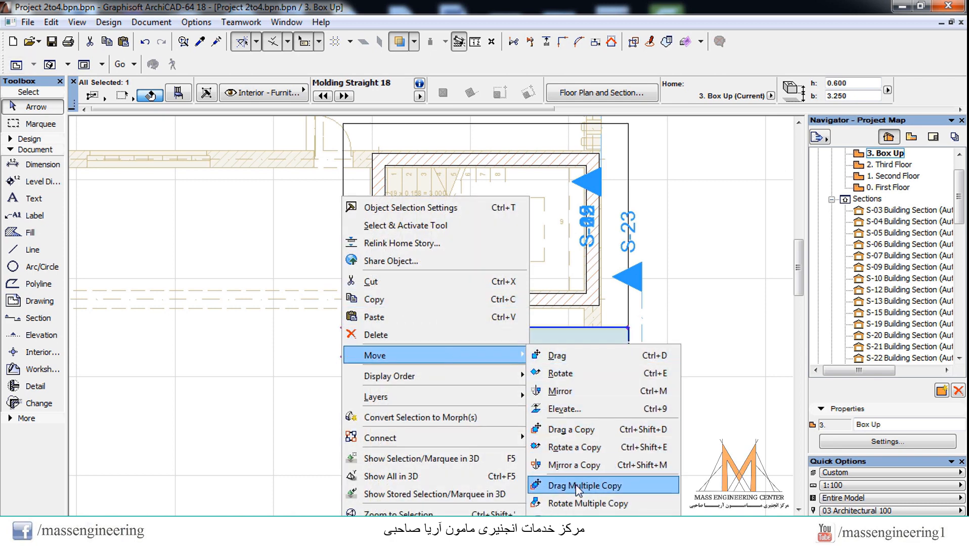
click(576, 465)
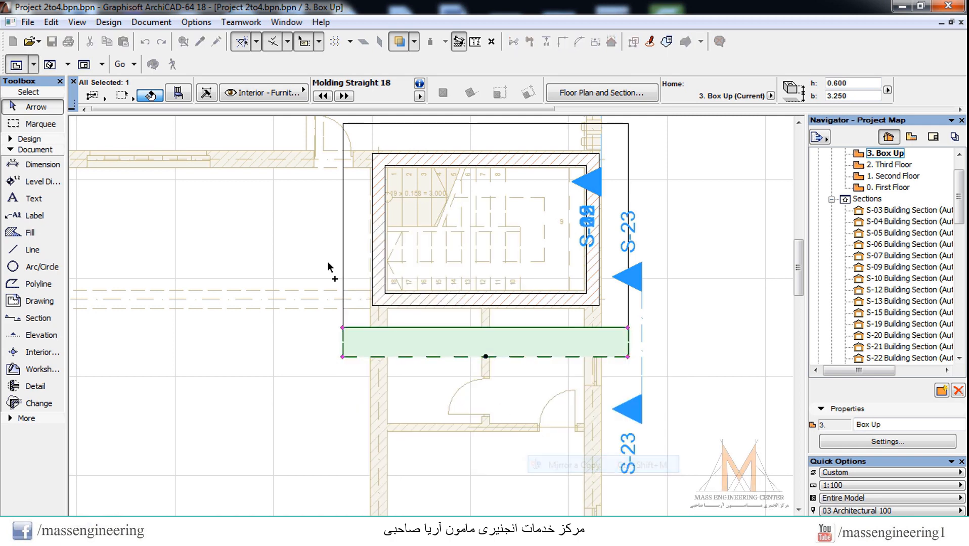
click(343, 231)
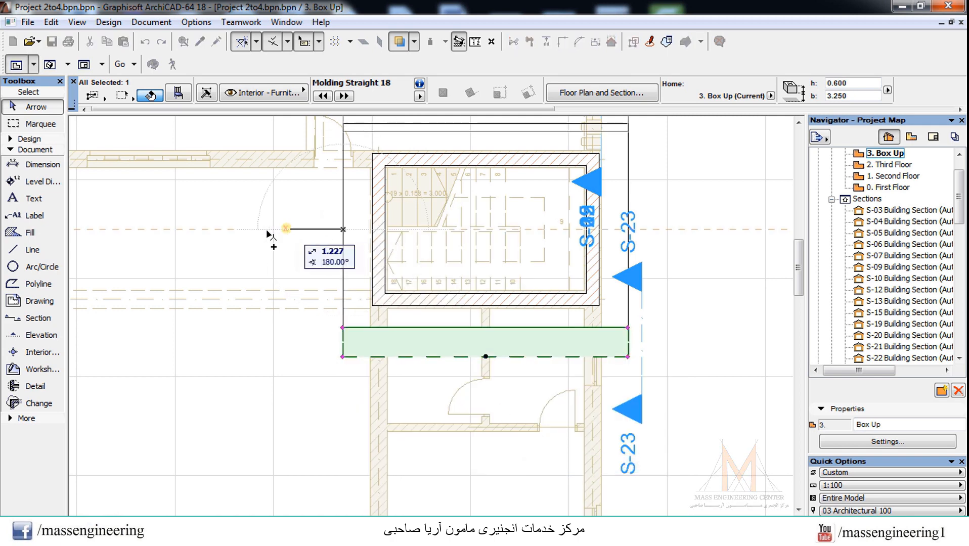
click(182, 230)
scroll(654, 396, down, 2)
click(699, 235)
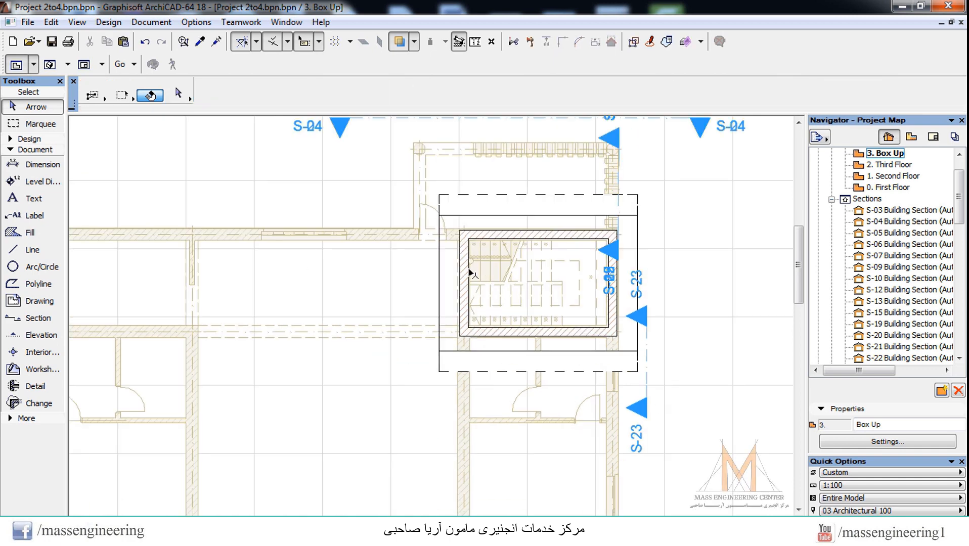
key(F3)
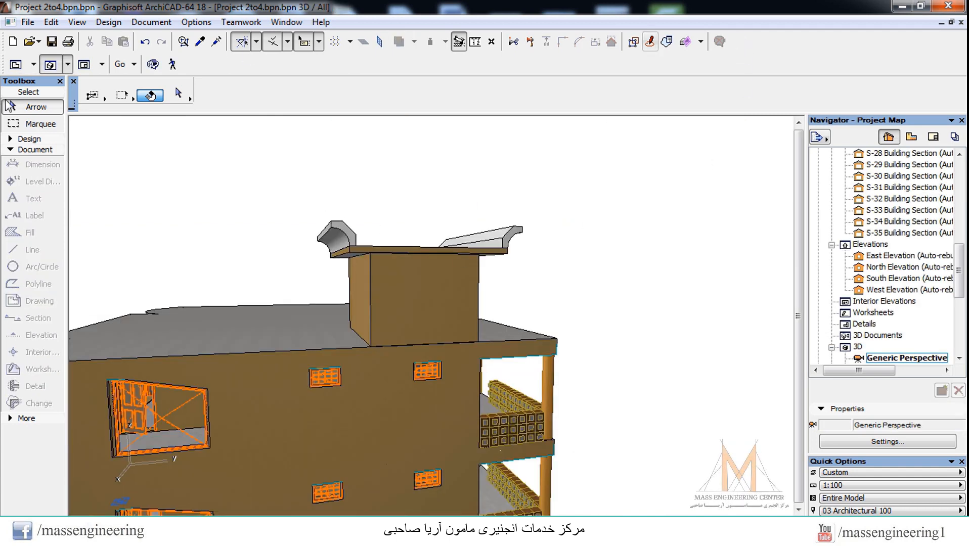
Step: Rotate a copy of the upper molding 90° counterclockwise about its lower-left corner in the Box Up plan
click(154, 65)
drag(647, 297, 579, 385)
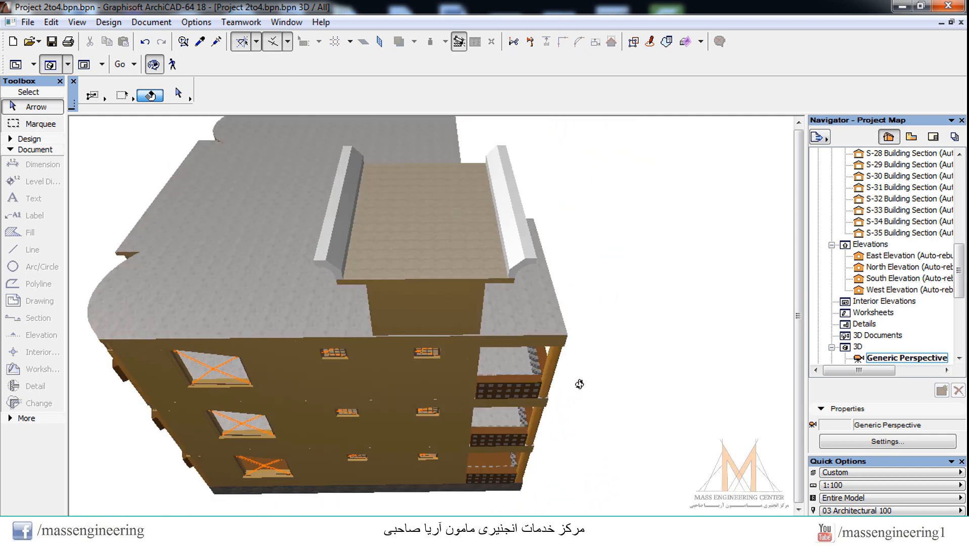
key(F2)
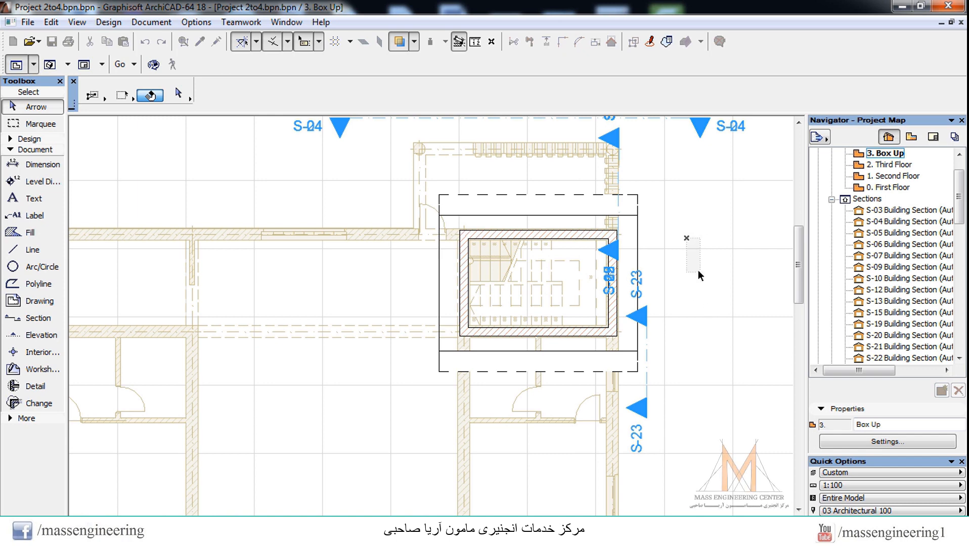
scroll(445, 222, up, 2)
click(472, 194)
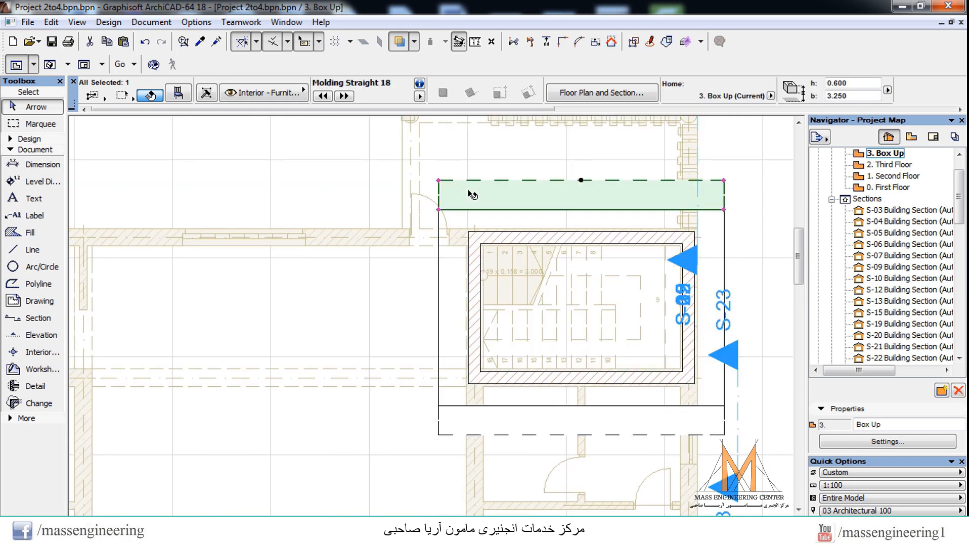
right_click(471, 192)
mouse_move(532, 348)
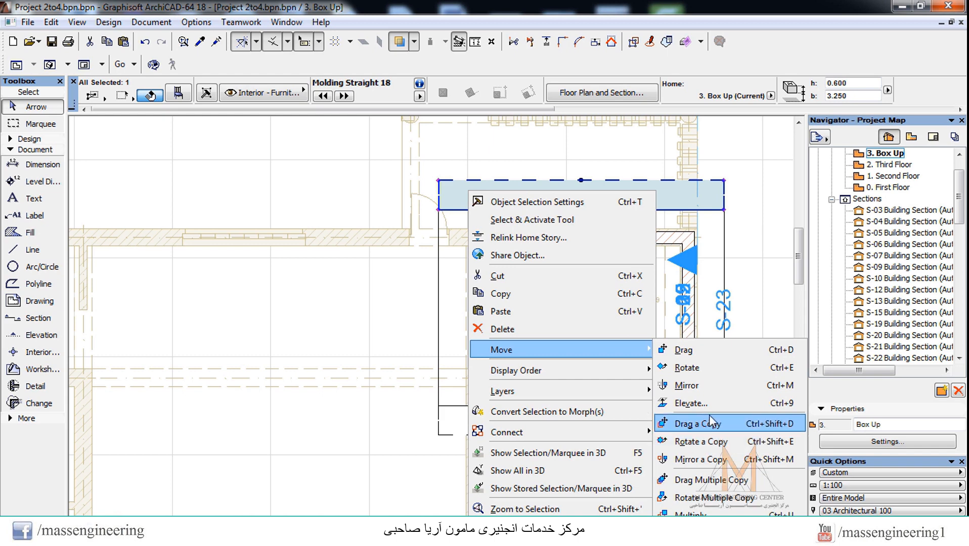
click(705, 442)
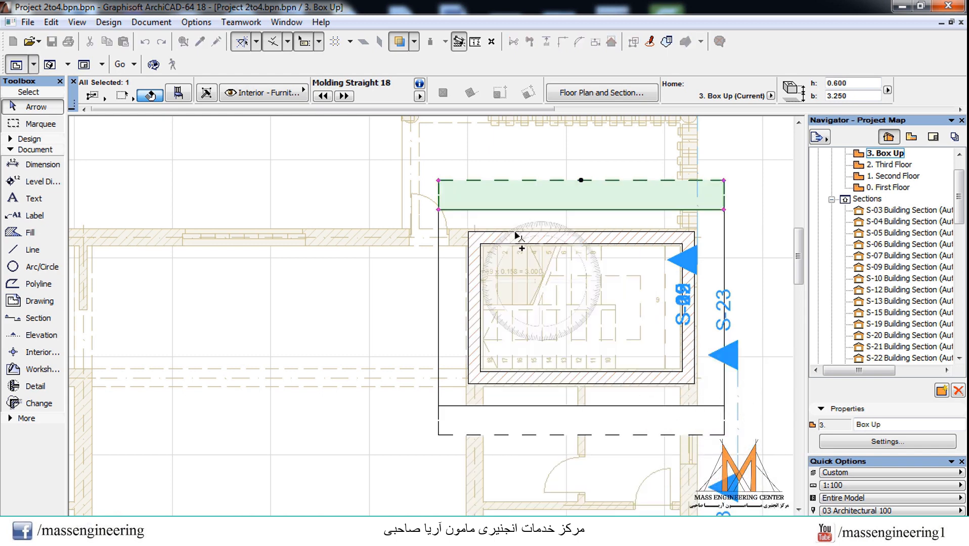
click(439, 209)
click(439, 308)
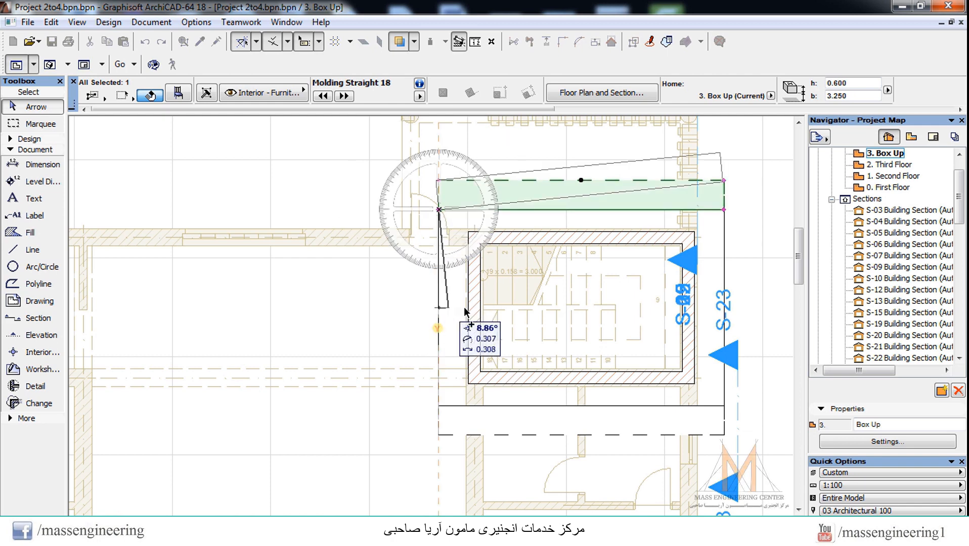
click(549, 209)
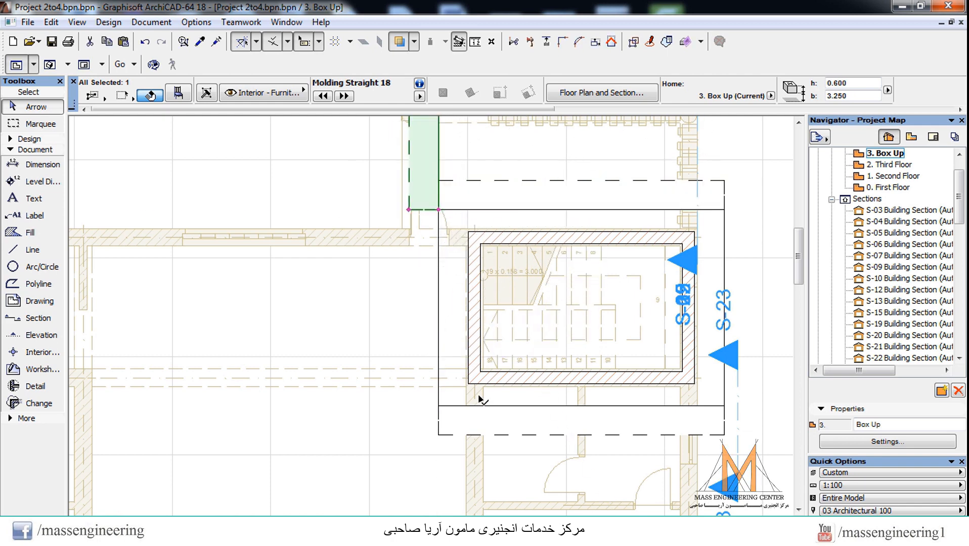
Step: Stretch both ends of the rotated molding copy to span the slab's left side between the inner edges of the two horizontal moldings
scroll(481, 396, down, 3)
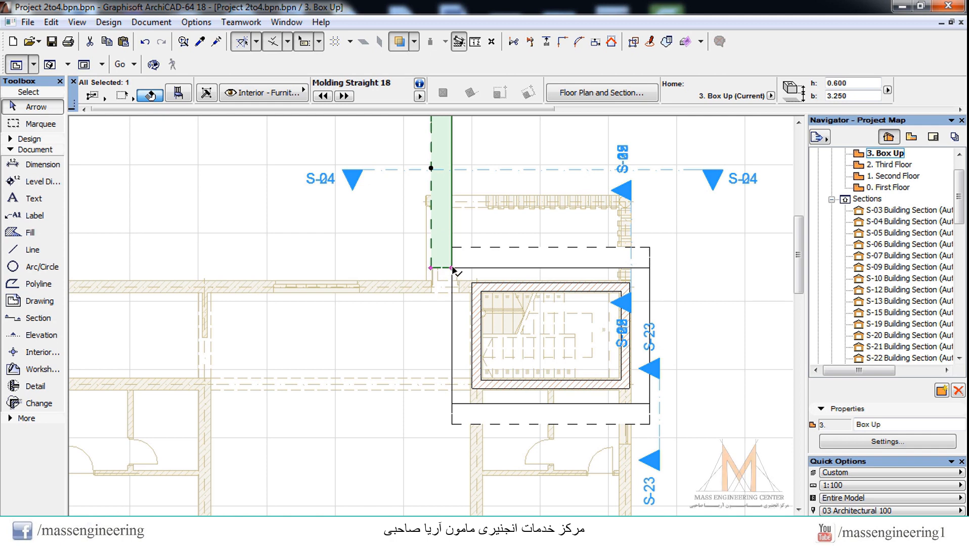
click(450, 269)
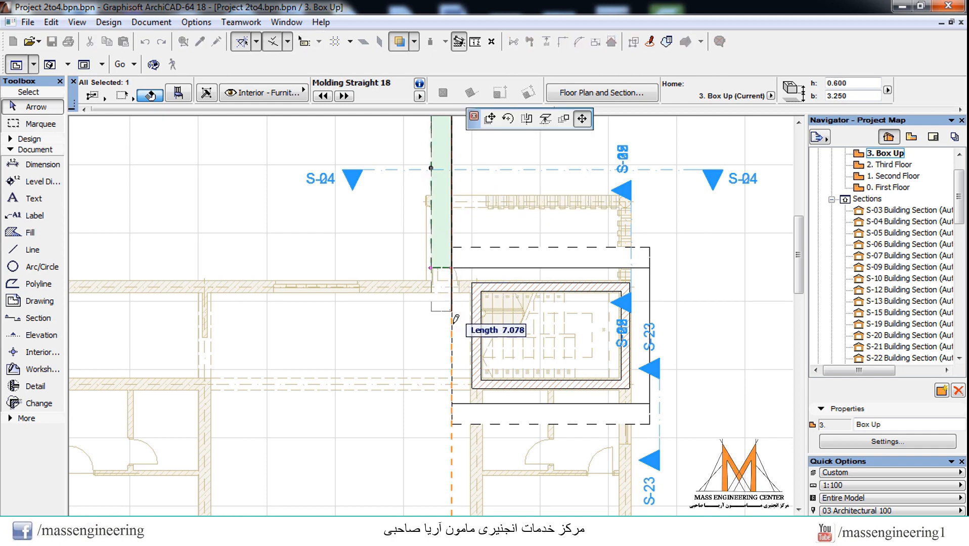
click(452, 405)
scroll(471, 427, down, 2)
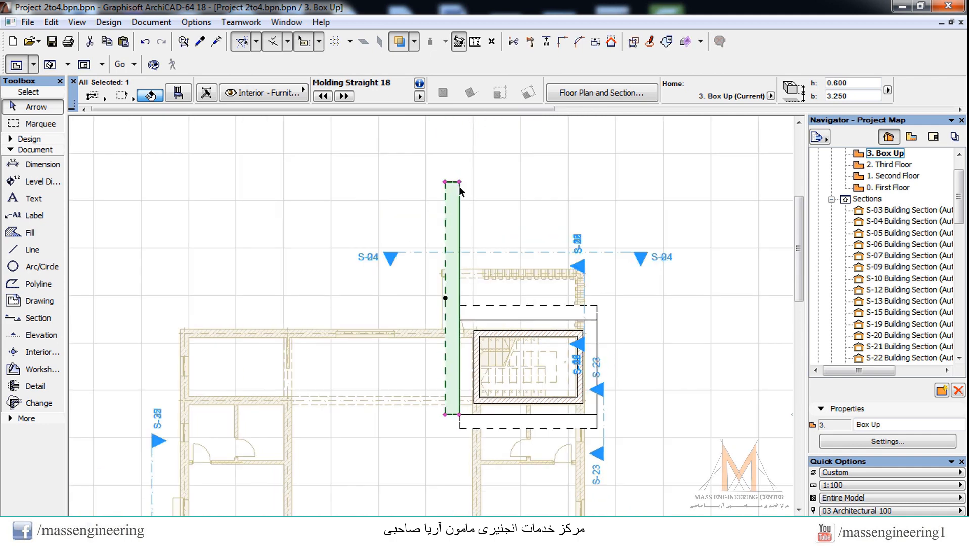
click(460, 182)
click(460, 320)
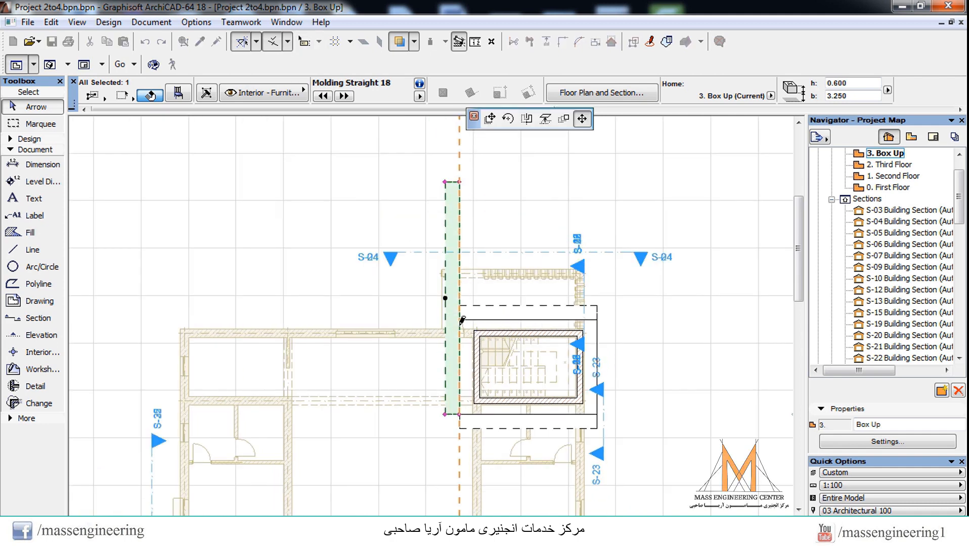
scroll(461, 330, up, 4)
scroll(373, 221, down, 3)
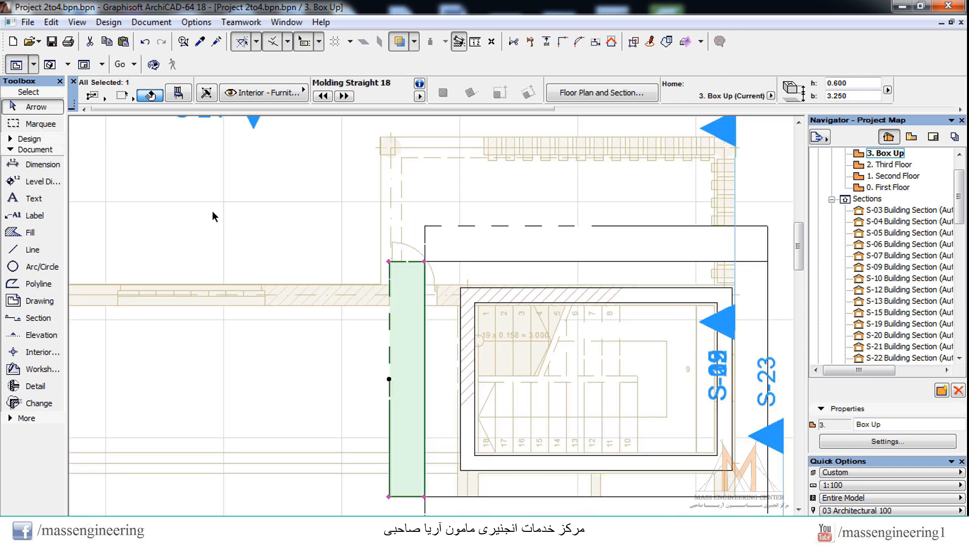
key(Escape)
Step: Examine the corner junction between the left molding, its neighbouring molding and the roof slab in plan and 3D
scroll(277, 168, down, 3)
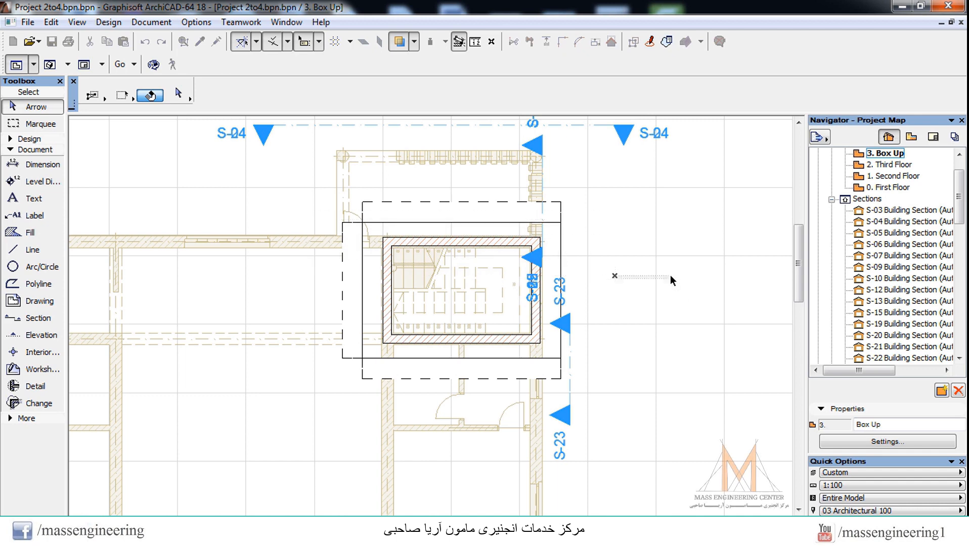
scroll(350, 242, up, 2)
scroll(383, 226, up, 2)
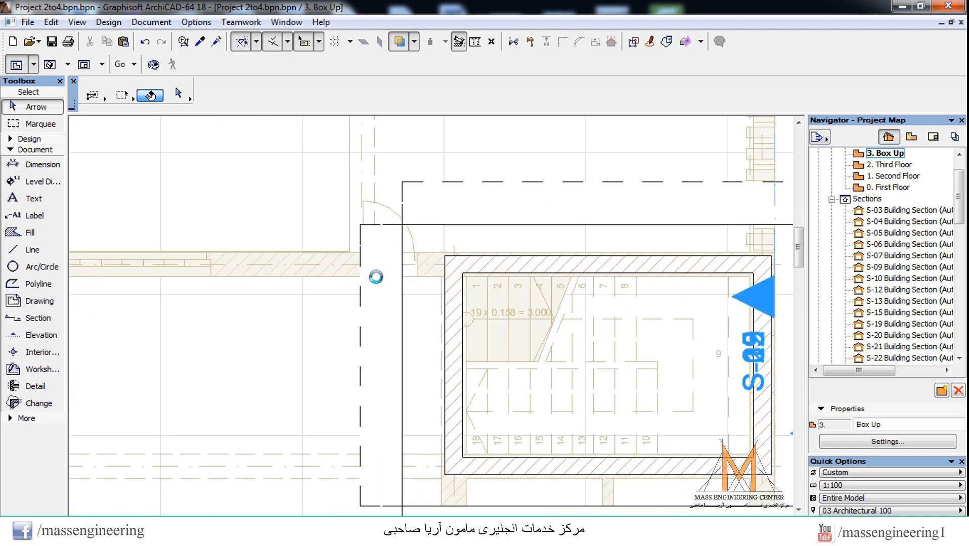
key(F3)
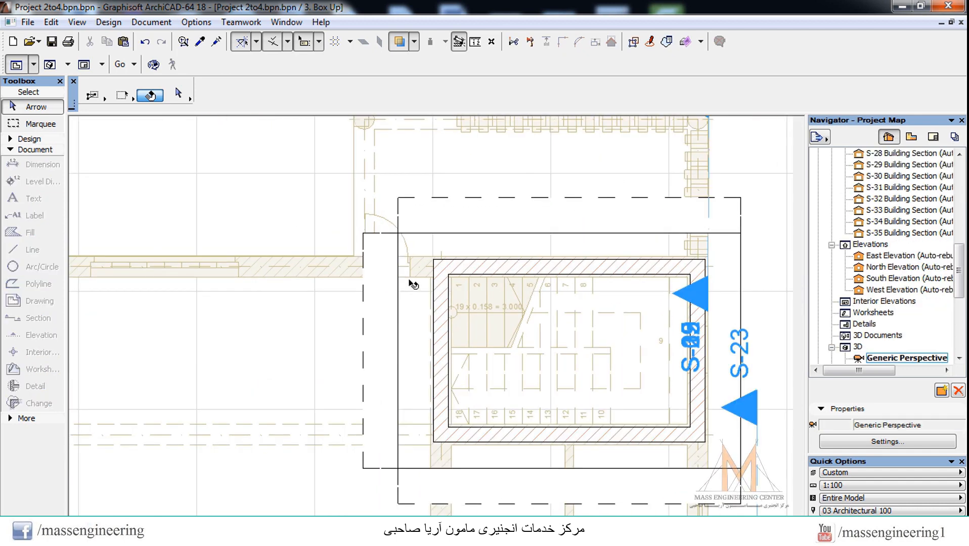
scroll(580, 291, up, 6)
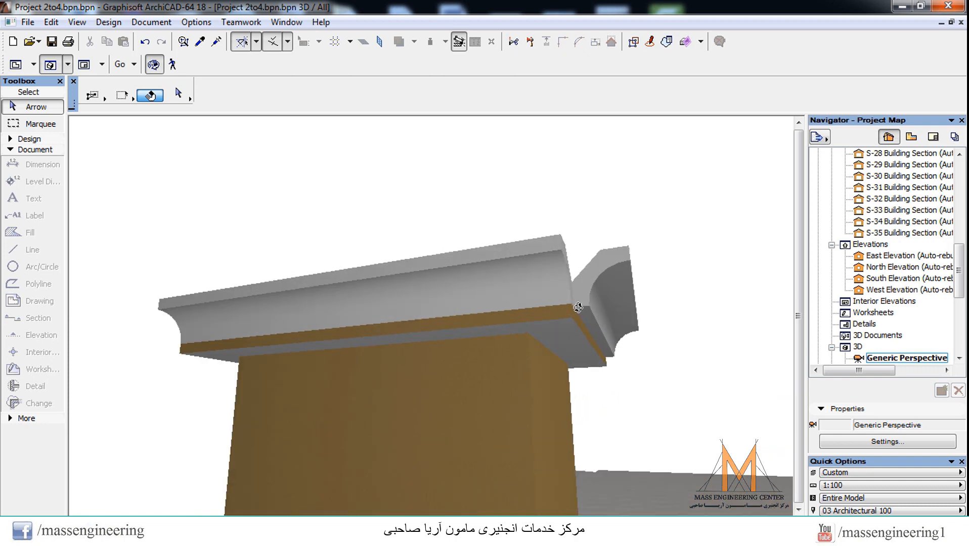
scroll(578, 306, up, 2)
drag(592, 300, 596, 319)
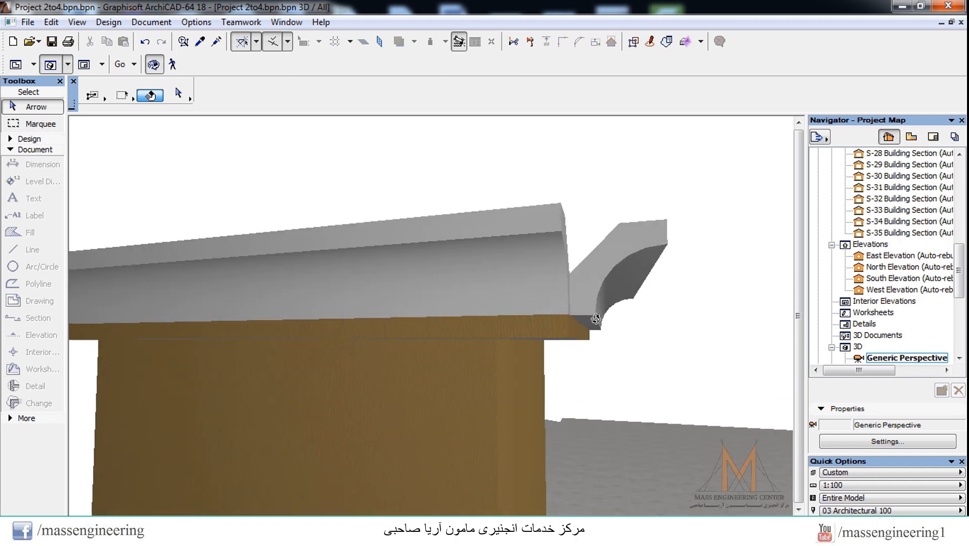
Step: Extend the S-23 section line's upper end past the roof slab's upper edge in plan and open its section view
key(F2)
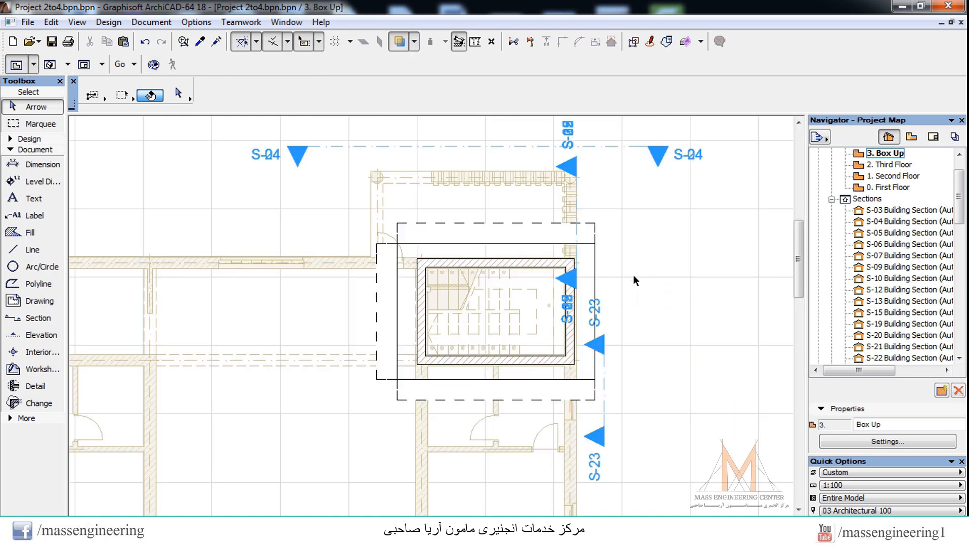
click(603, 345)
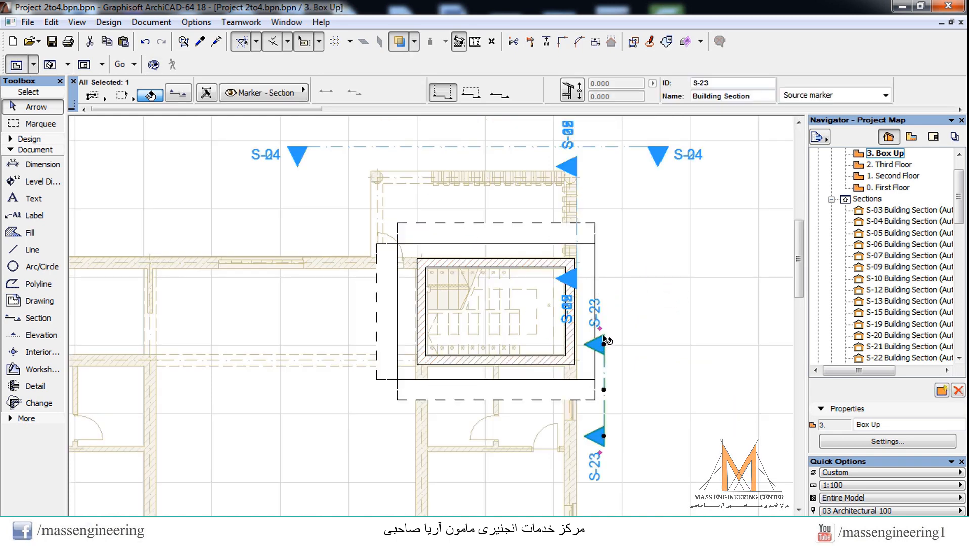
drag(603, 345, 605, 185)
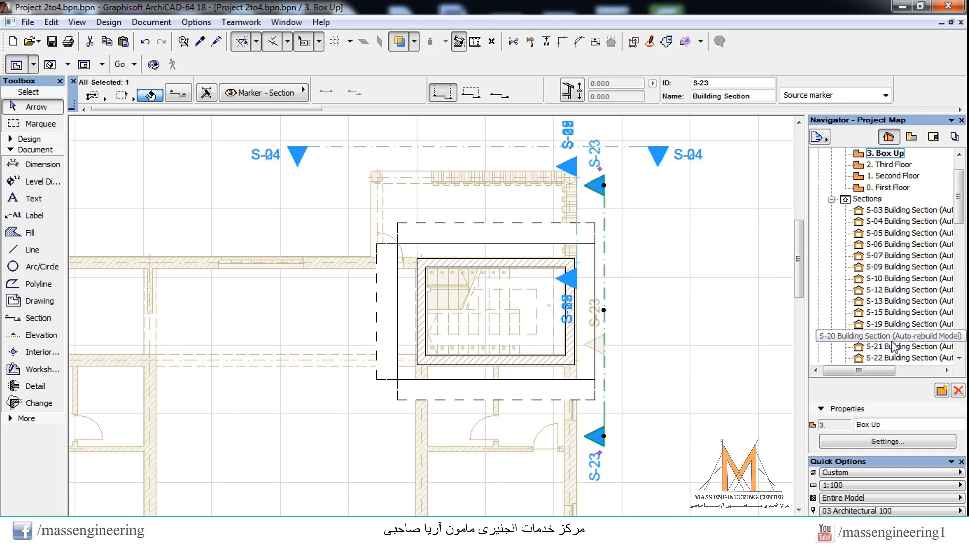
drag(961, 208, 961, 223)
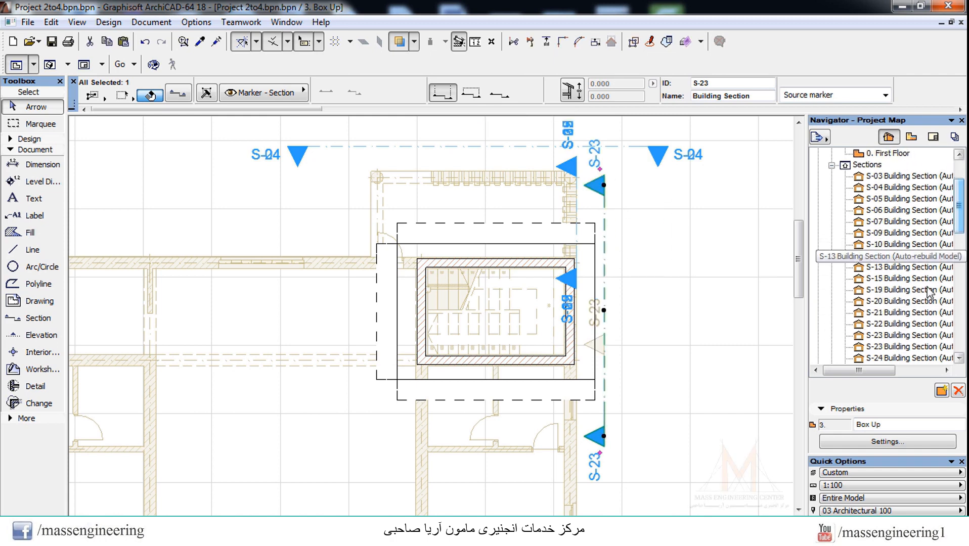
double_click(900, 332)
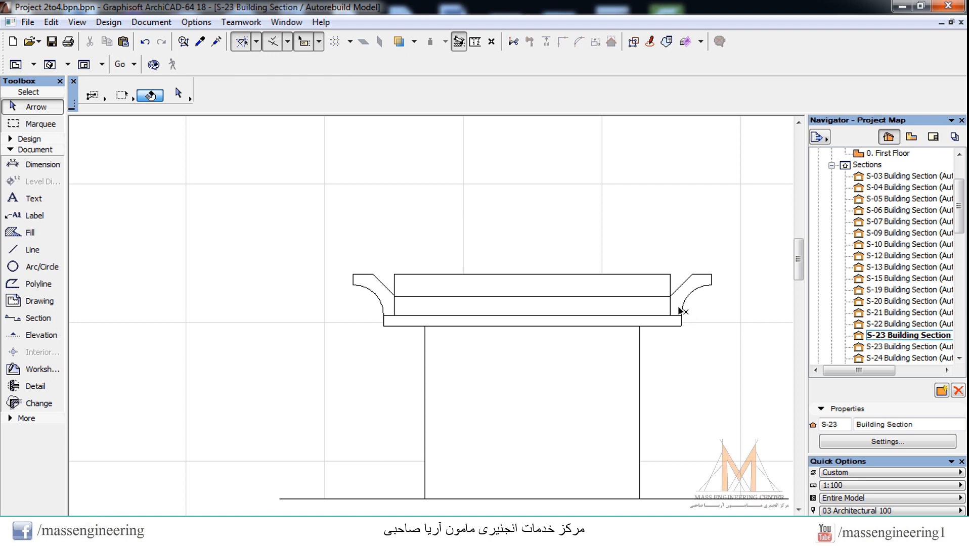
Step: Place a short horizontal section line above the left molding, facing the stairwell, and open the new section view
key(F2)
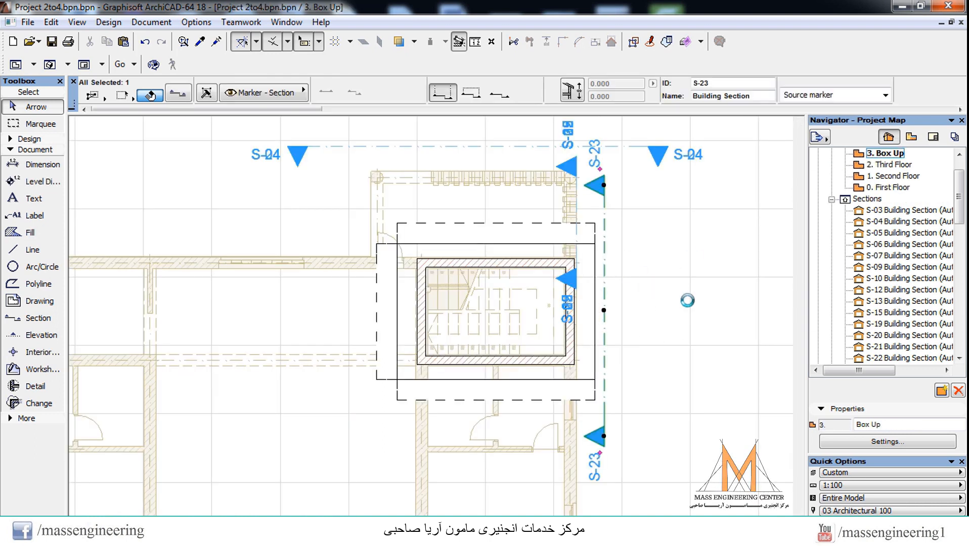
click(687, 259)
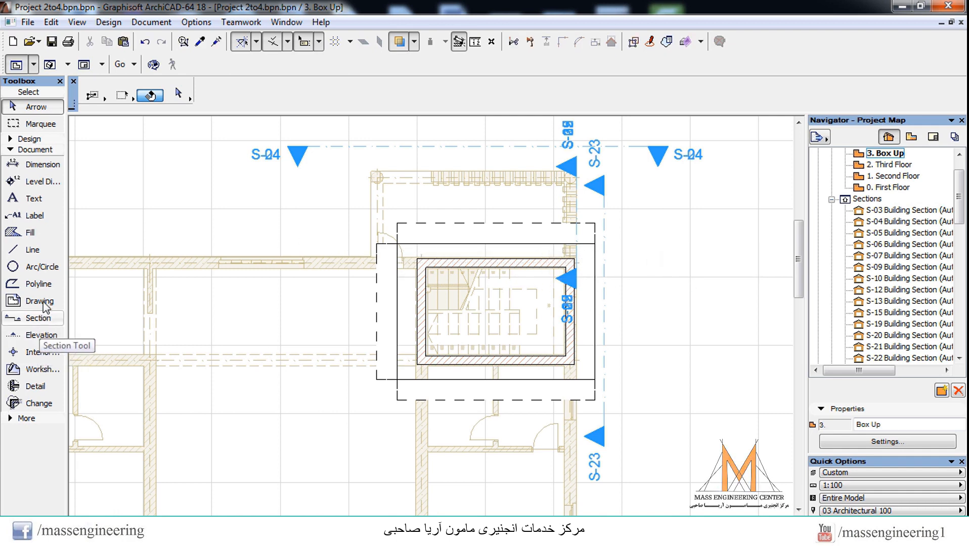
click(41, 319)
click(355, 213)
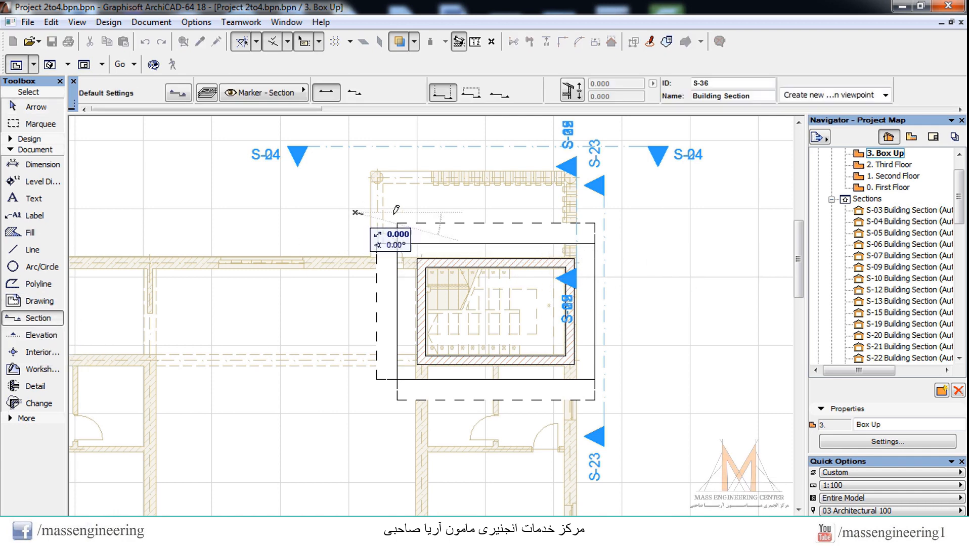
click(437, 213)
click(398, 292)
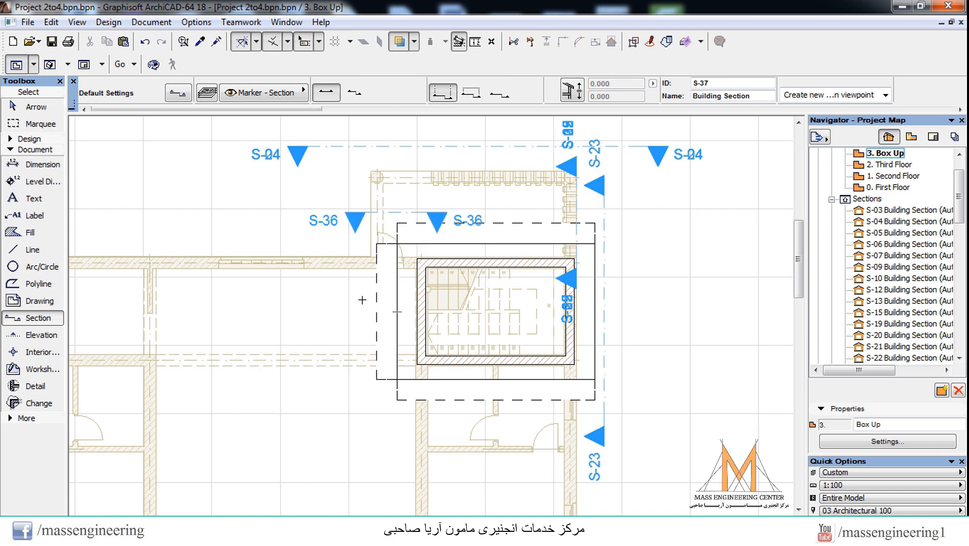
scroll(941, 243, down, 5)
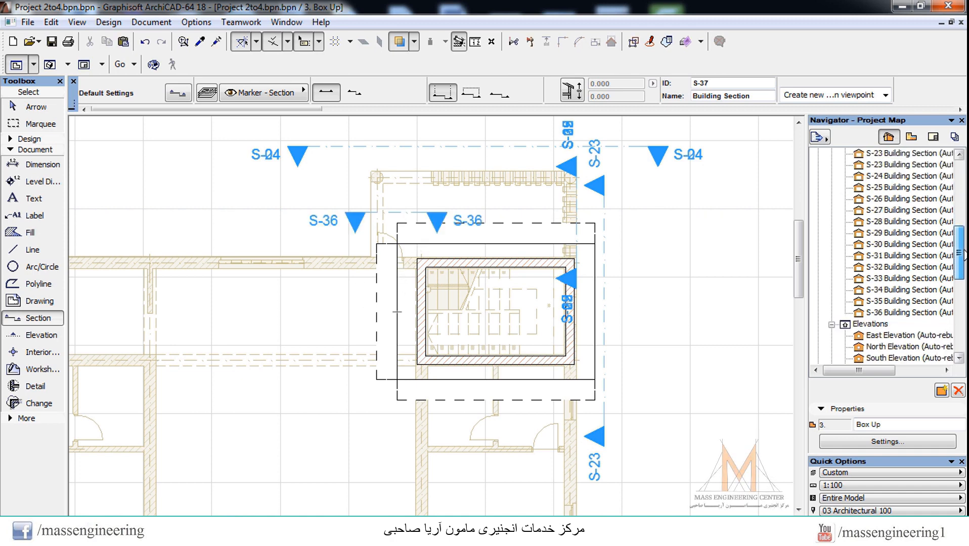
click(911, 306)
double_click(911, 306)
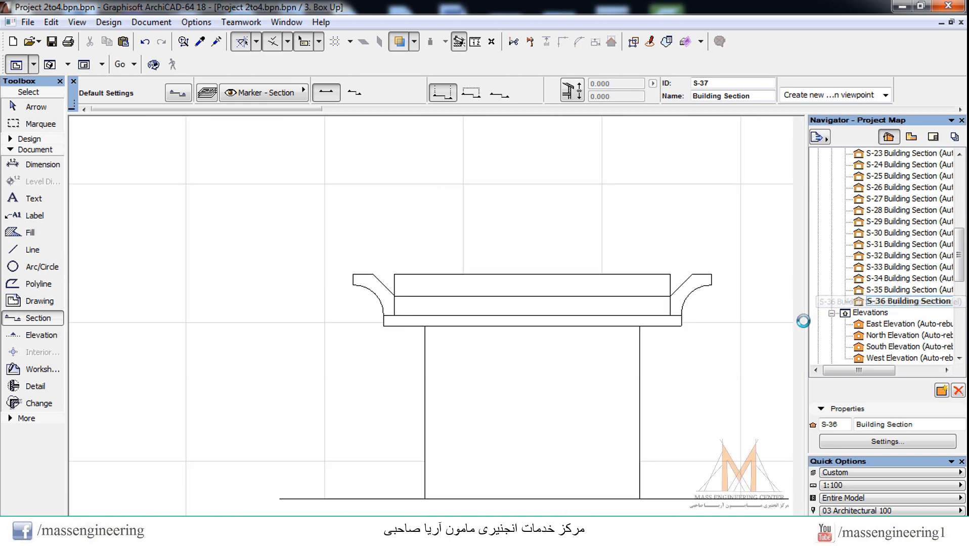
Step: Shift the side molding horizontally in section so its lower outer corner meets the roof slab's top outer corner
scroll(435, 142, up, 6)
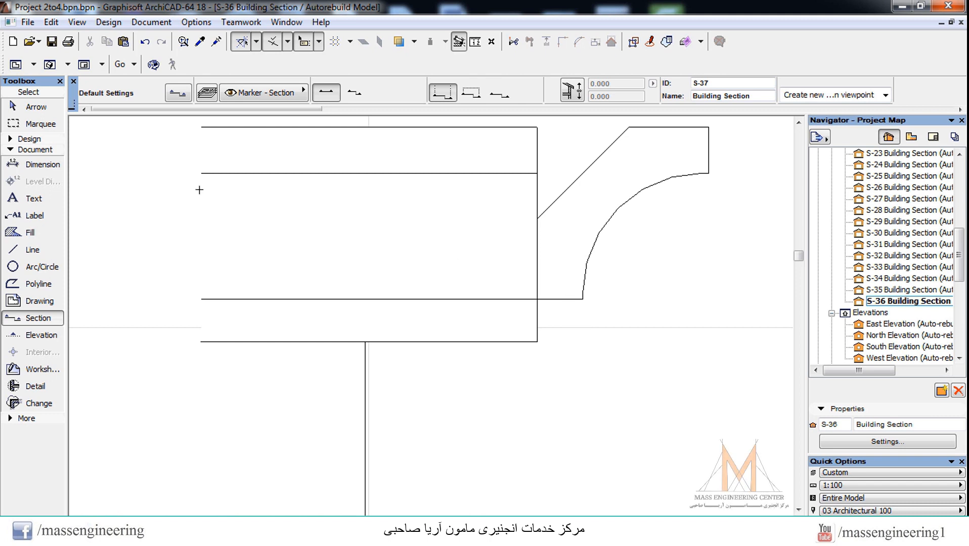
click(59, 107)
click(576, 304)
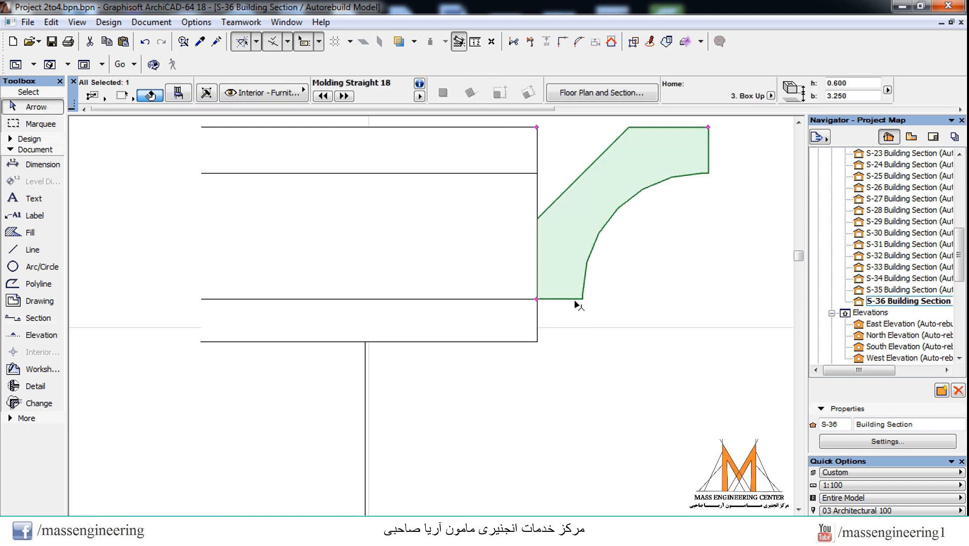
click(537, 300)
click(487, 300)
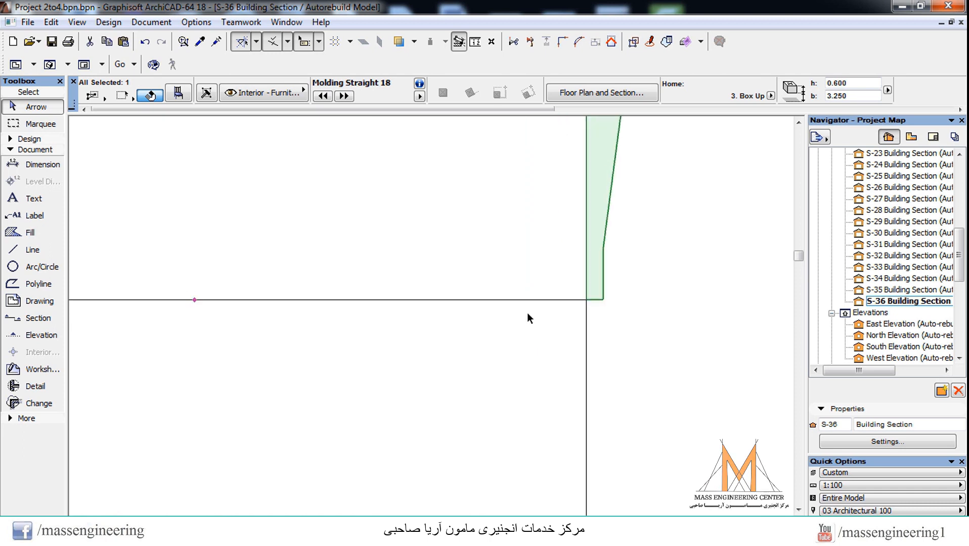
click(194, 301)
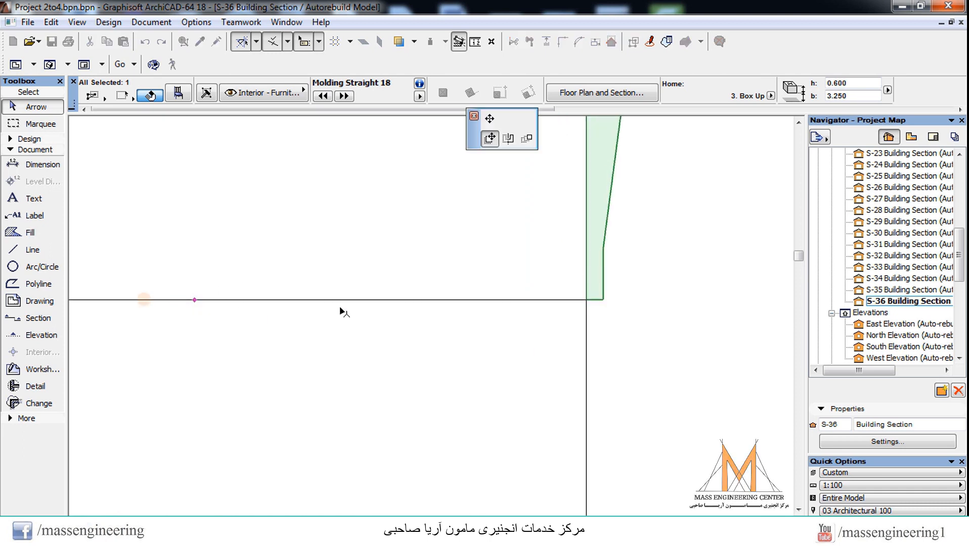
scroll(501, 374, up, 5)
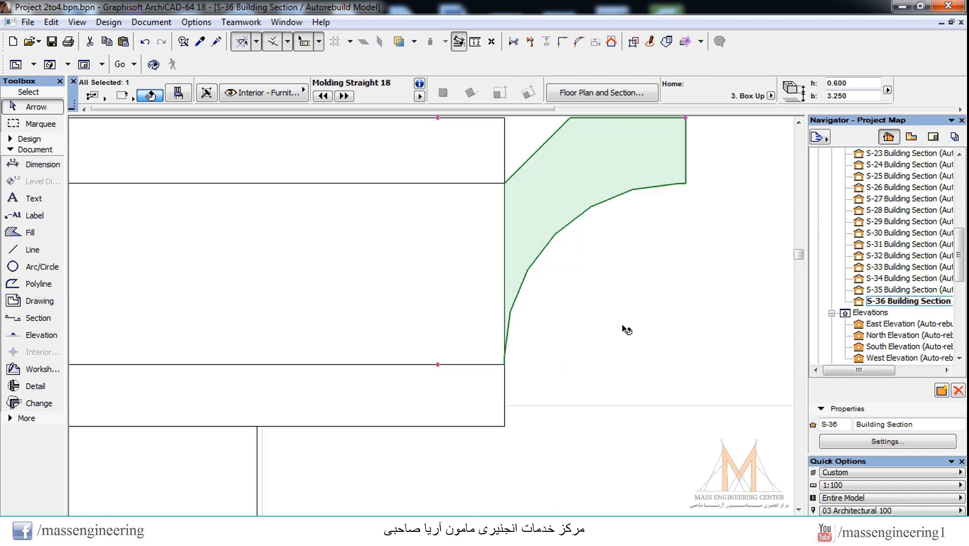
mouse_move(615, 357)
mouse_down()
mouse_move(612, 339)
mouse_move(615, 351)
mouse_move(597, 359)
mouse_up()
Step: Return to the Box Up plan and set the connecting angle at the left molding's upper end to 135°
key(F2)
scroll(375, 268, up, 3)
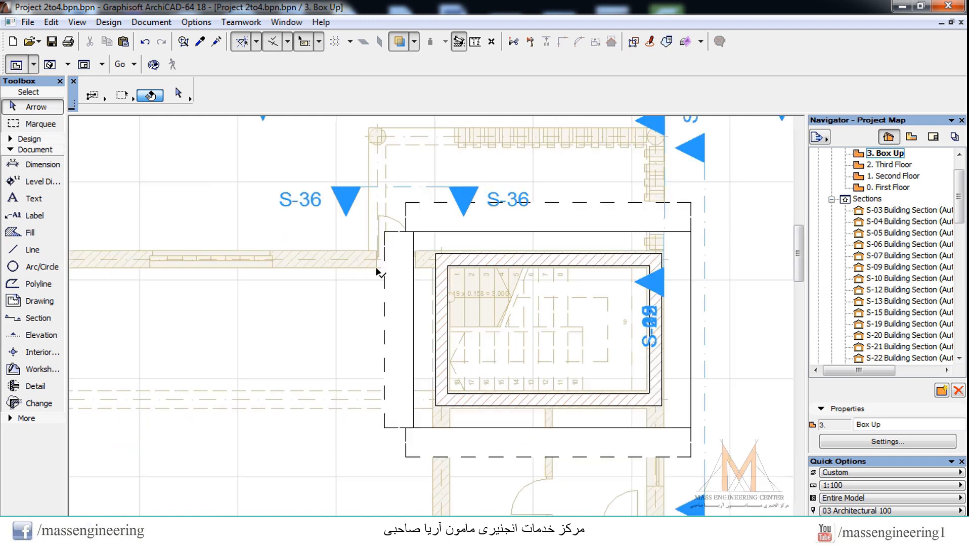
scroll(383, 235, up, 3)
click(419, 241)
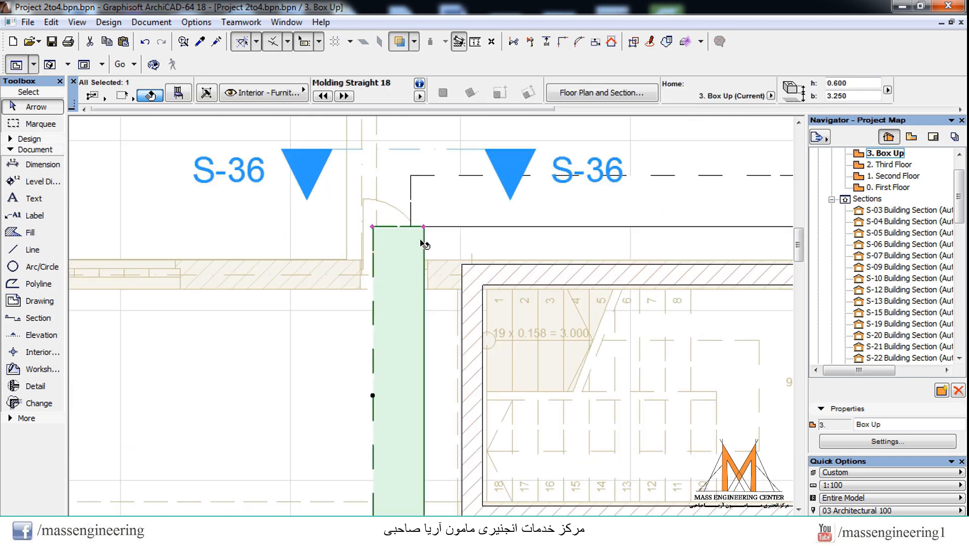
scroll(375, 228, up, 2)
click(373, 228)
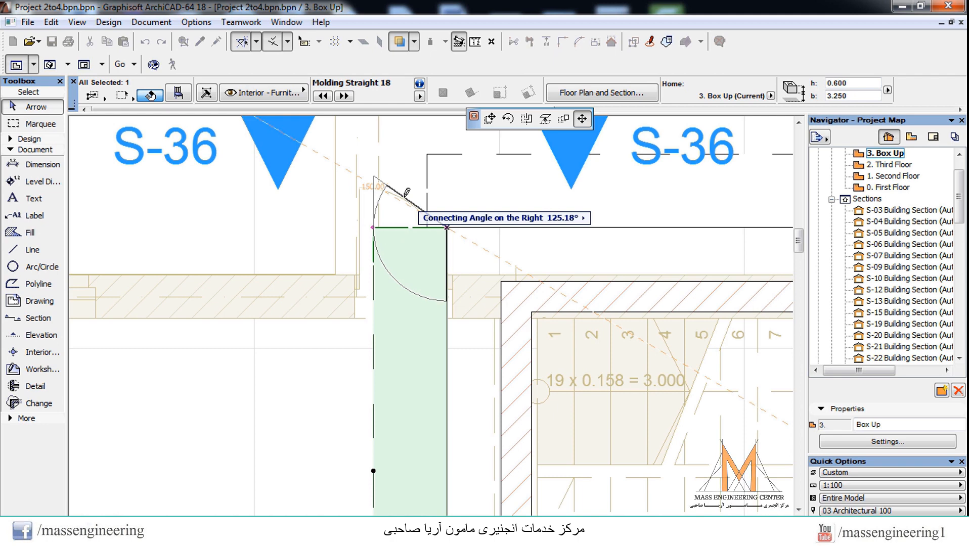
text(135)
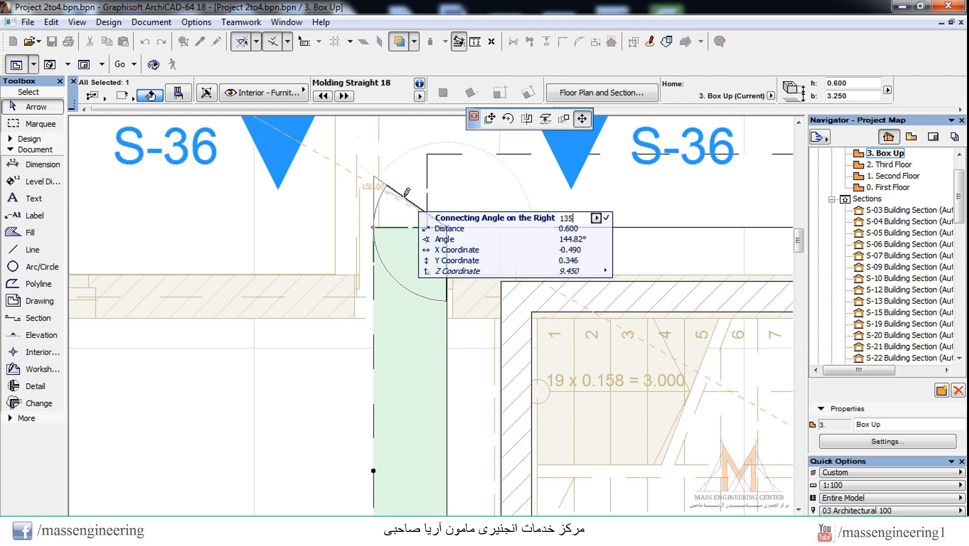
key(Return)
Step: Miter the upper molding's left end to match the left molding and shorten it to the left molding's inner corner
click(468, 210)
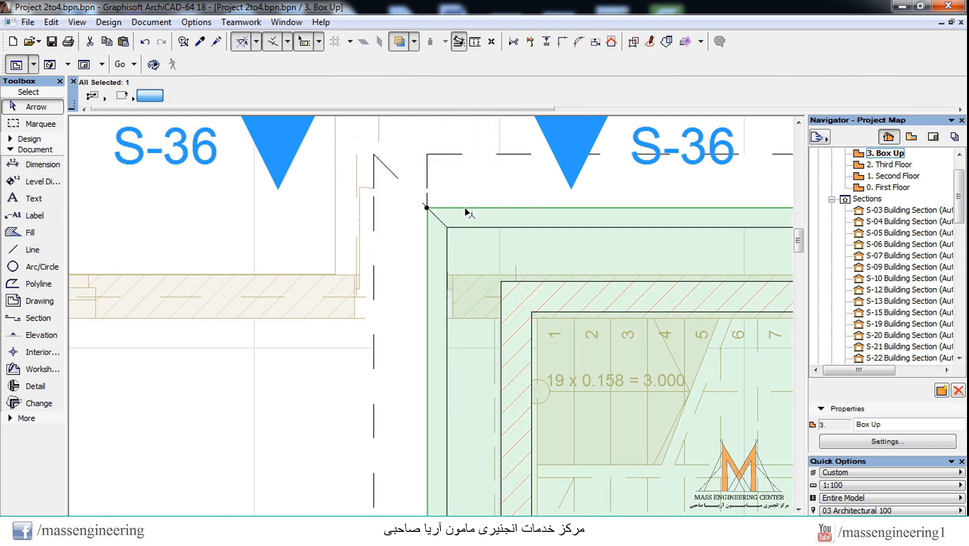
click(436, 167)
click(429, 155)
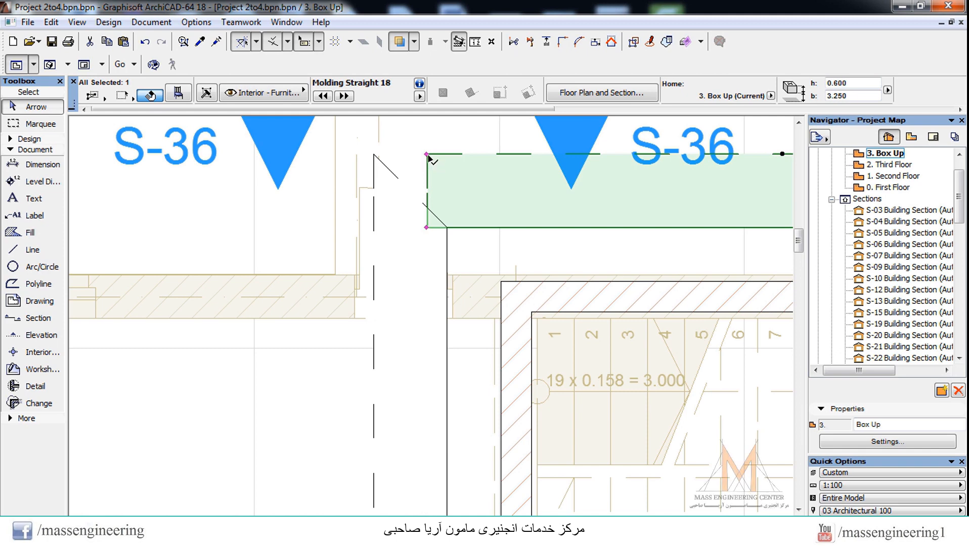
click(428, 156)
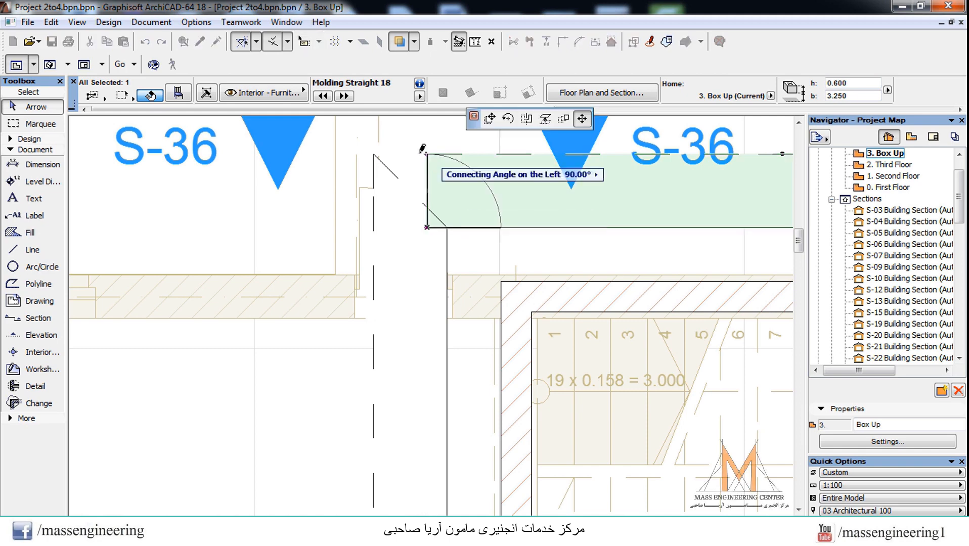
click(382, 155)
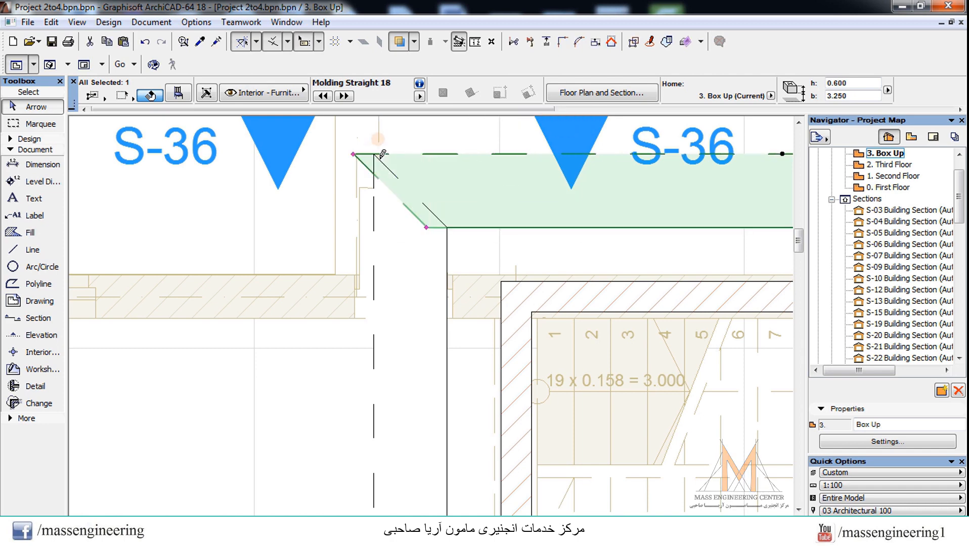
click(428, 229)
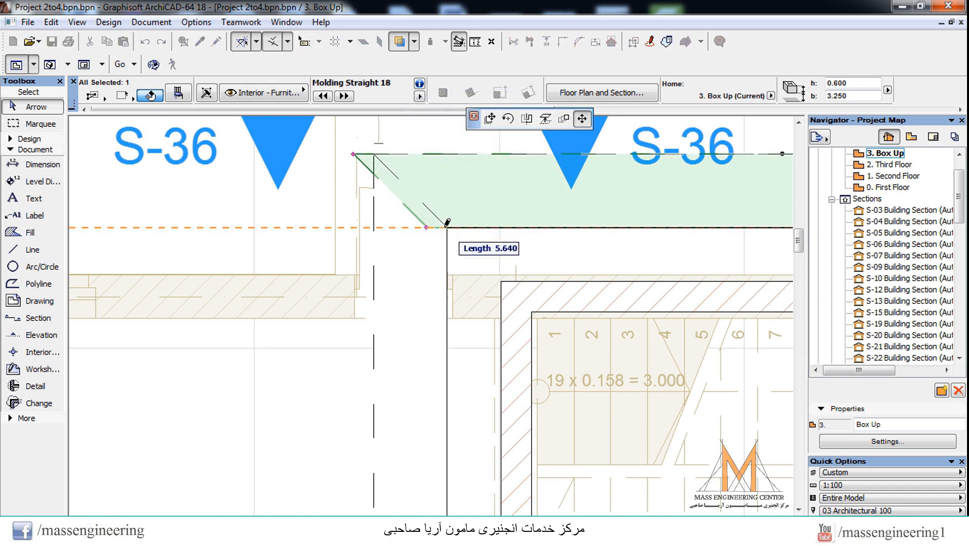
click(448, 225)
Step: Miter the left molding's lower end outward so it can join the lower molding
scroll(465, 192, down, 2)
scroll(431, 213, down, 2)
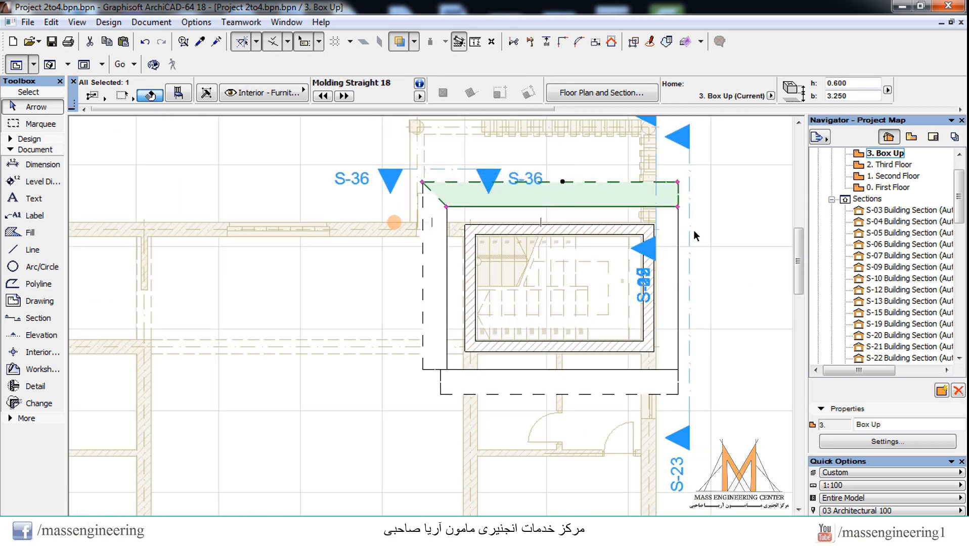
click(715, 201)
click(431, 373)
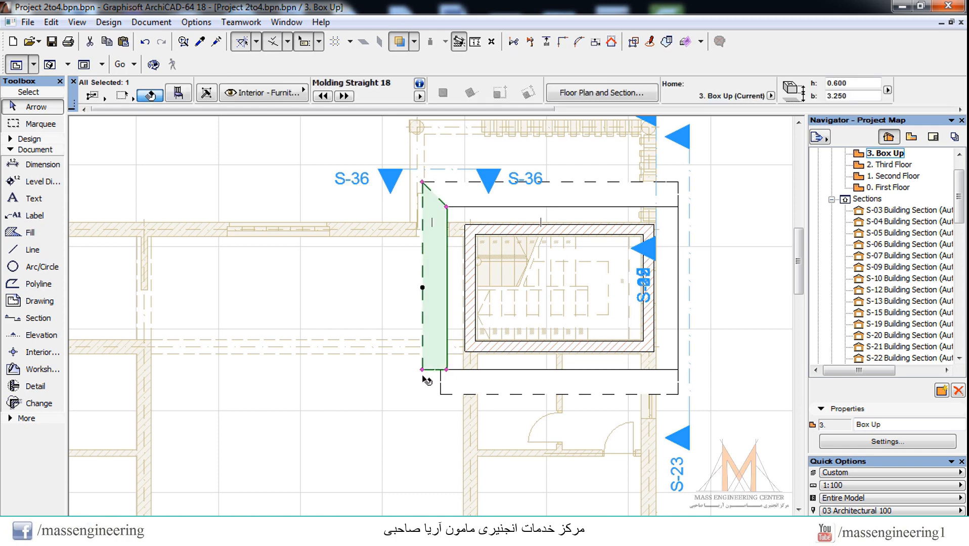
scroll(428, 377, up, 2)
click(423, 363)
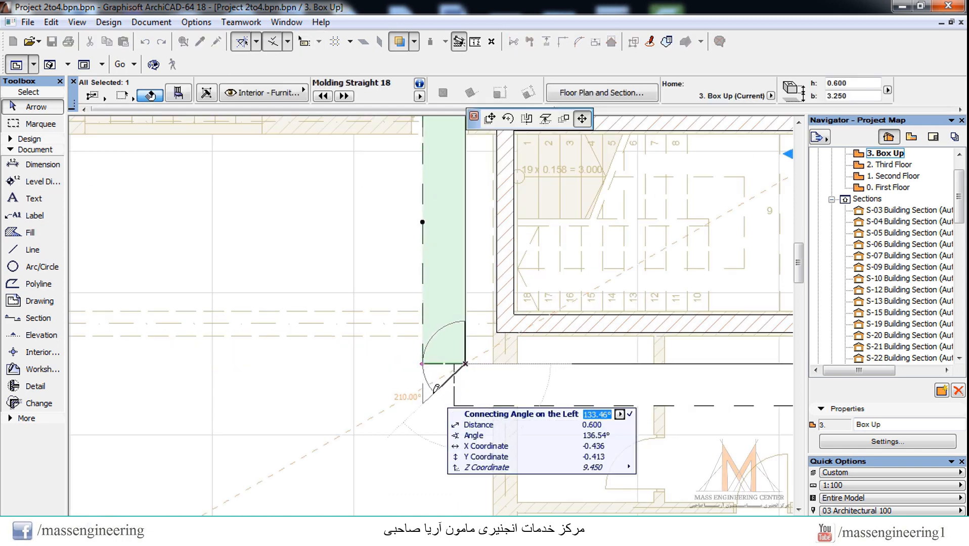
click(436, 388)
Step: Miter the lower molding's left end to match the left molding and shorten it to the left molding's lower inner corner
click(483, 404)
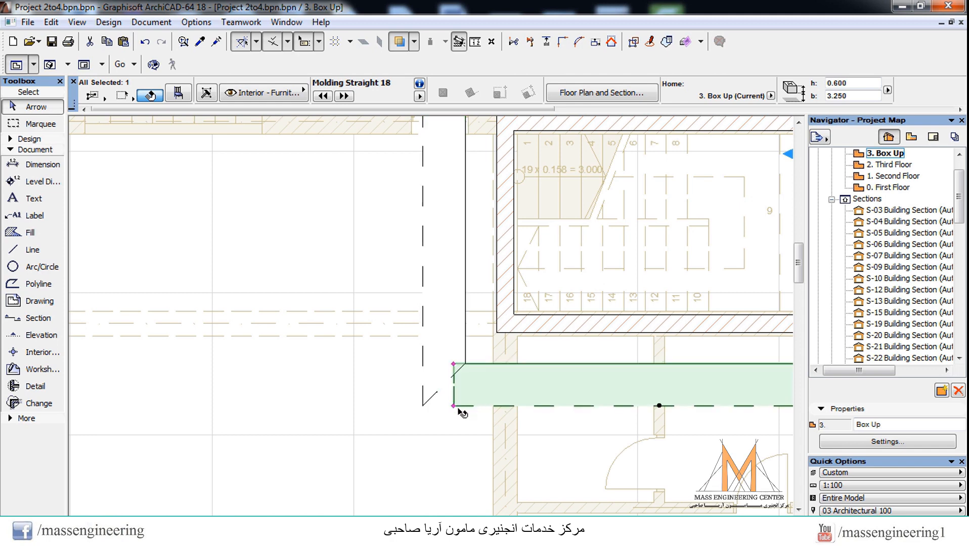
click(453, 406)
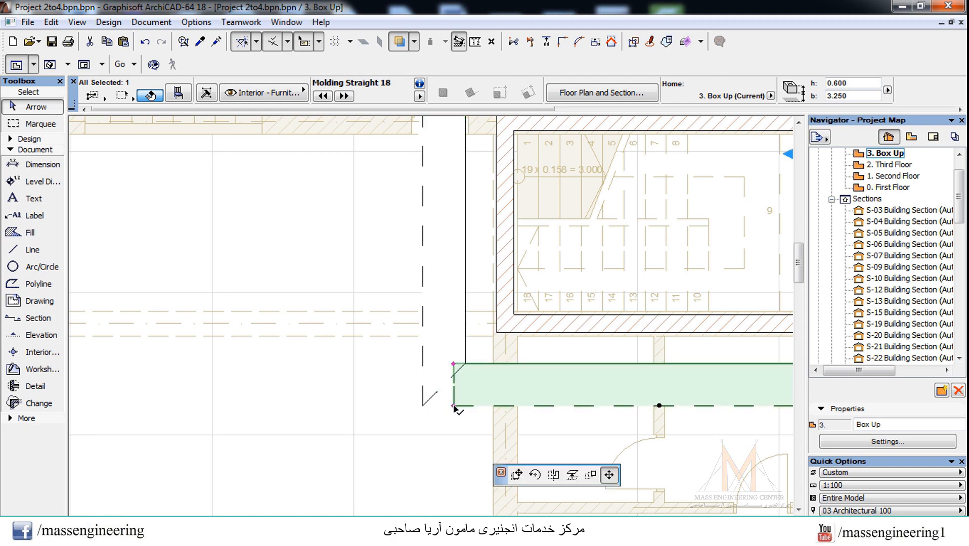
click(429, 399)
scroll(418, 390, up, 3)
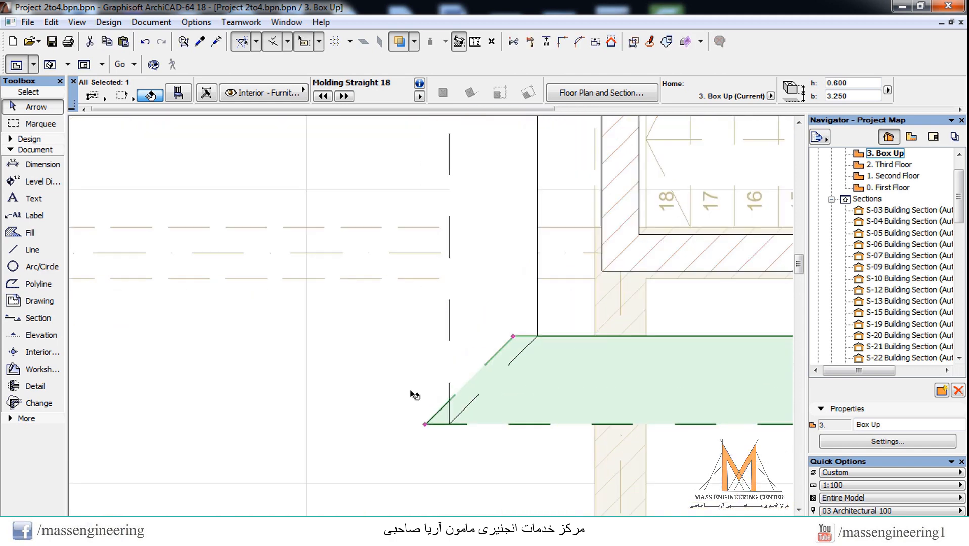
click(513, 338)
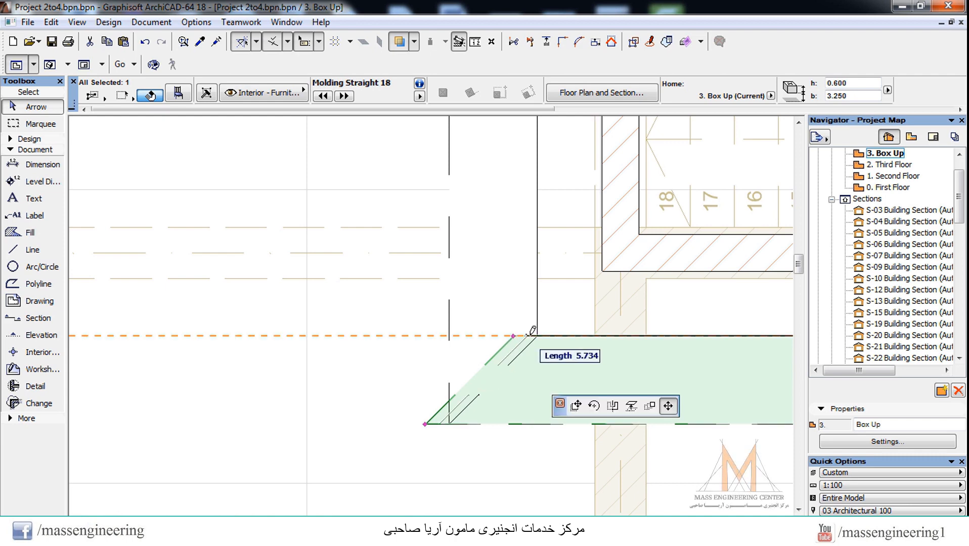
click(537, 336)
Step: Mirror a copy of the left molding to the opposite side about a vertical axis through the midpoint of the stairwell's upper wall
scroll(222, 471, down, 5)
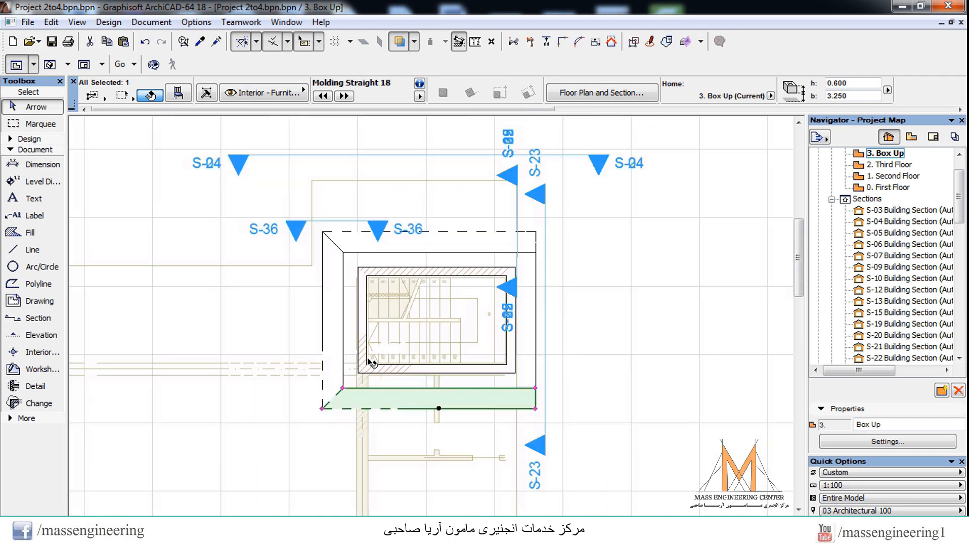
click(597, 334)
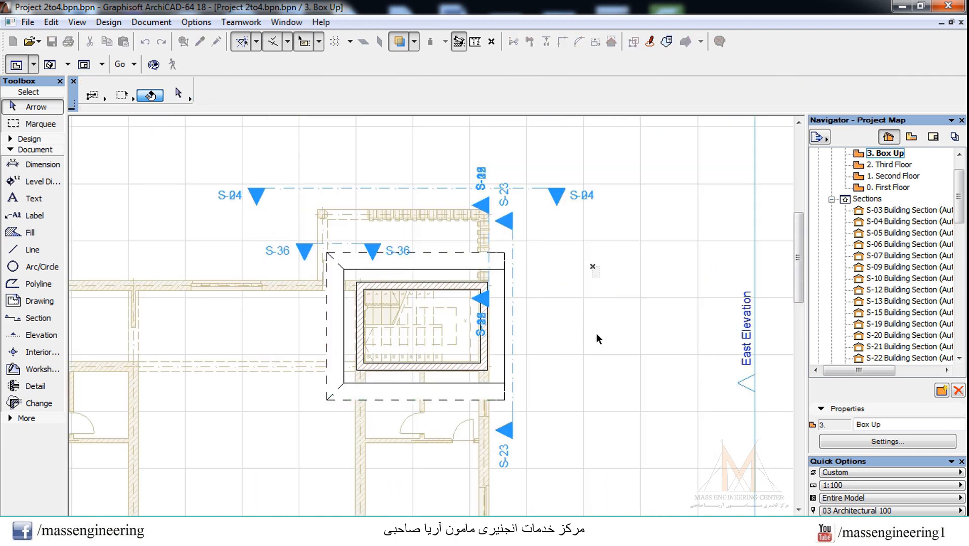
click(338, 298)
key(Escape)
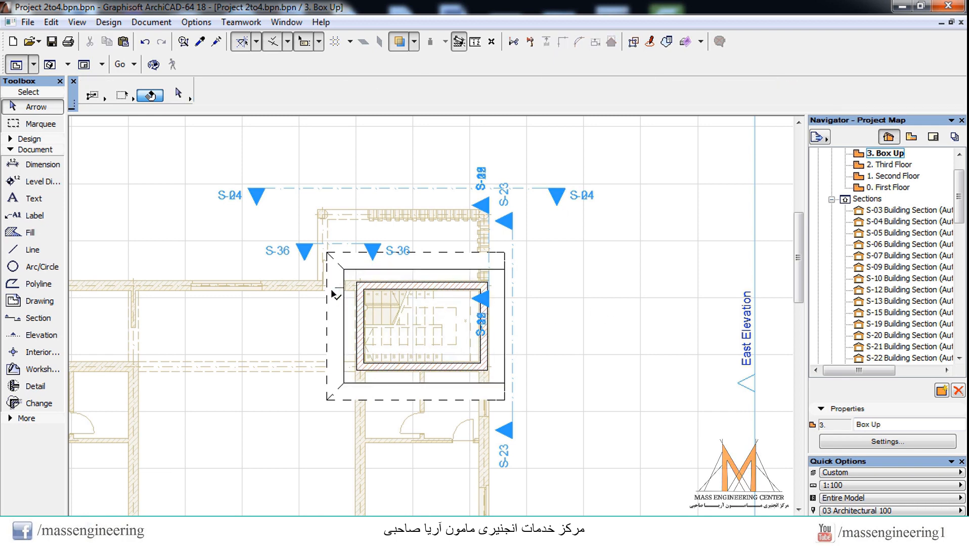
click(326, 327)
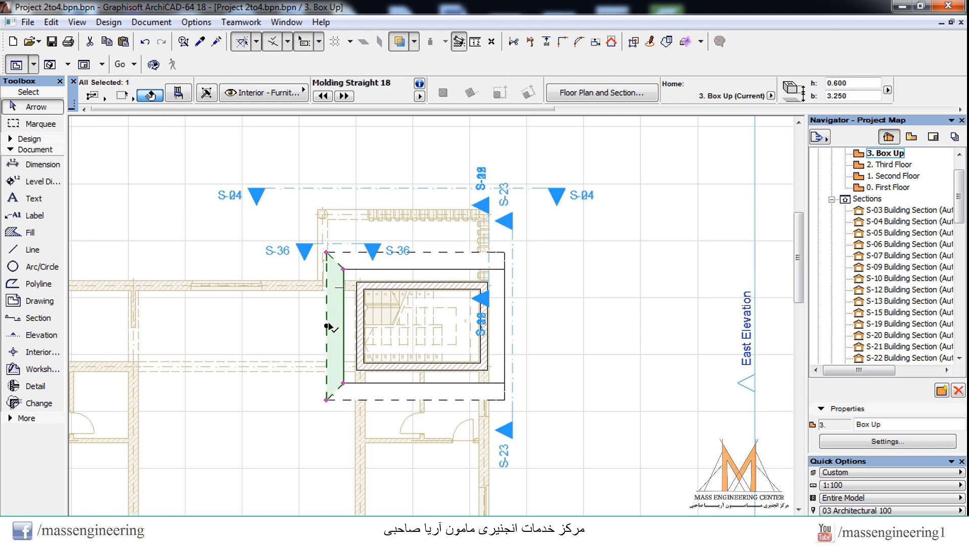
right_click(328, 328)
mouse_move(364, 356)
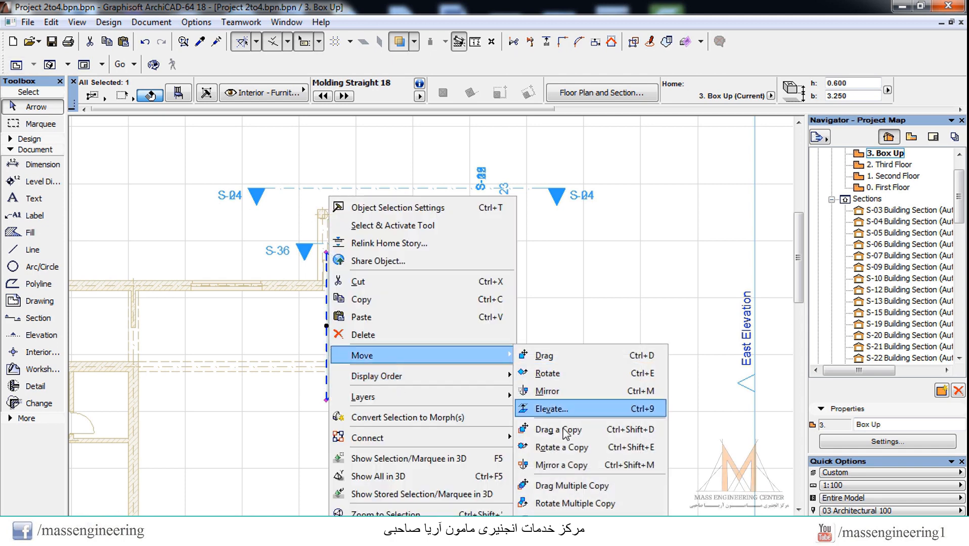
click(572, 465)
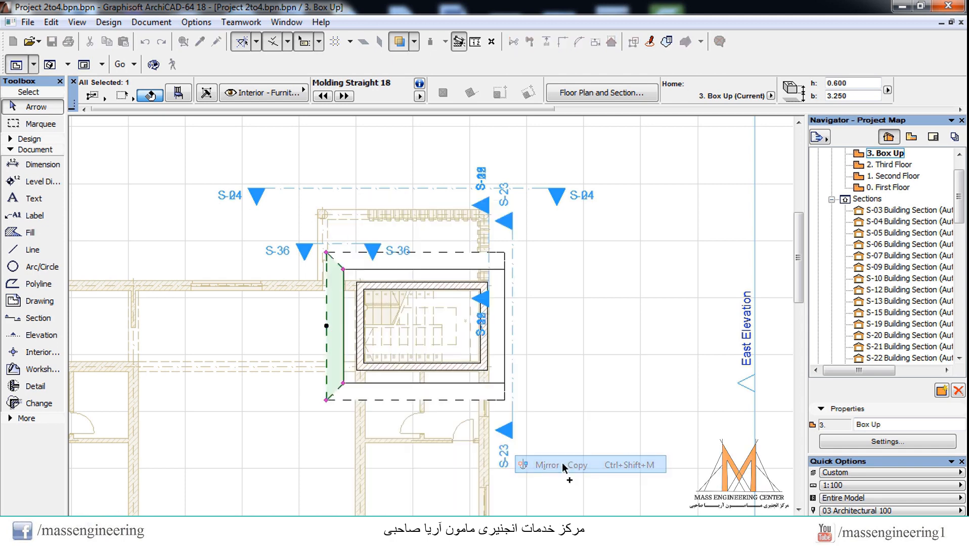
scroll(423, 269, up, 2)
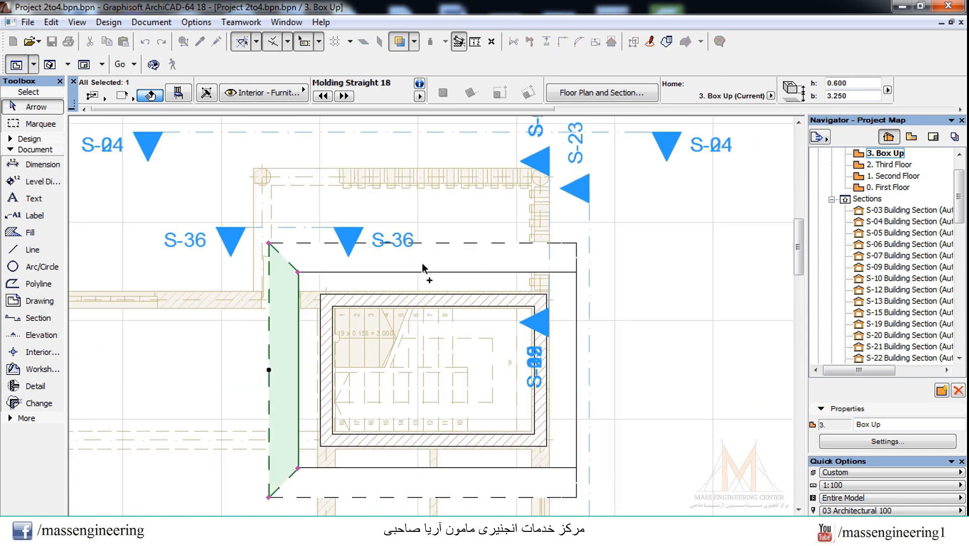
click(433, 295)
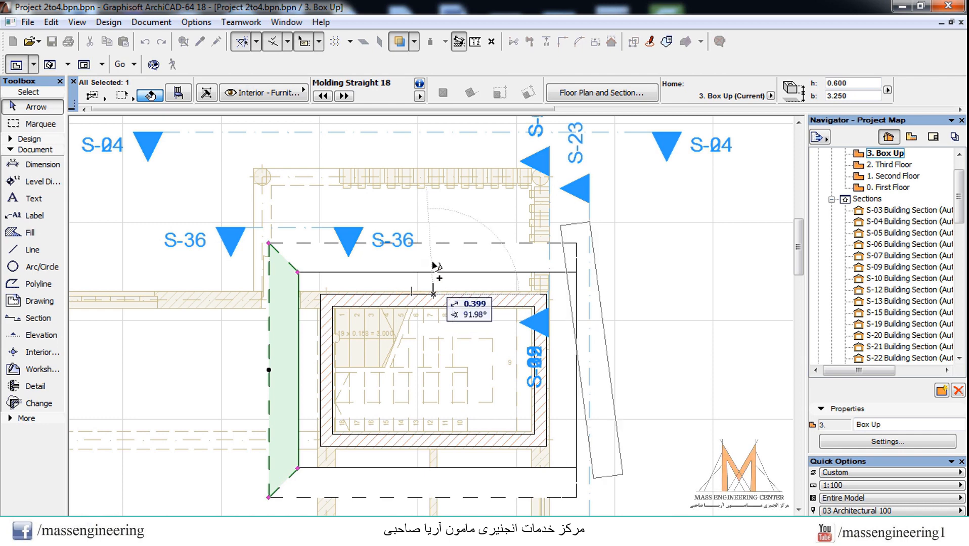
click(433, 143)
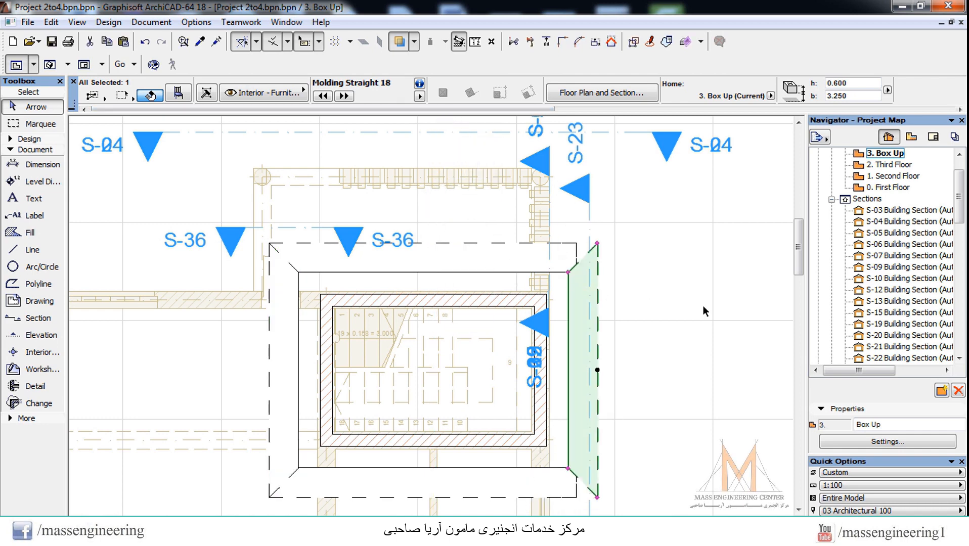
Step: Set the connecting angle at the upper molding's right end to 135°
click(670, 258)
click(571, 247)
key(Escape)
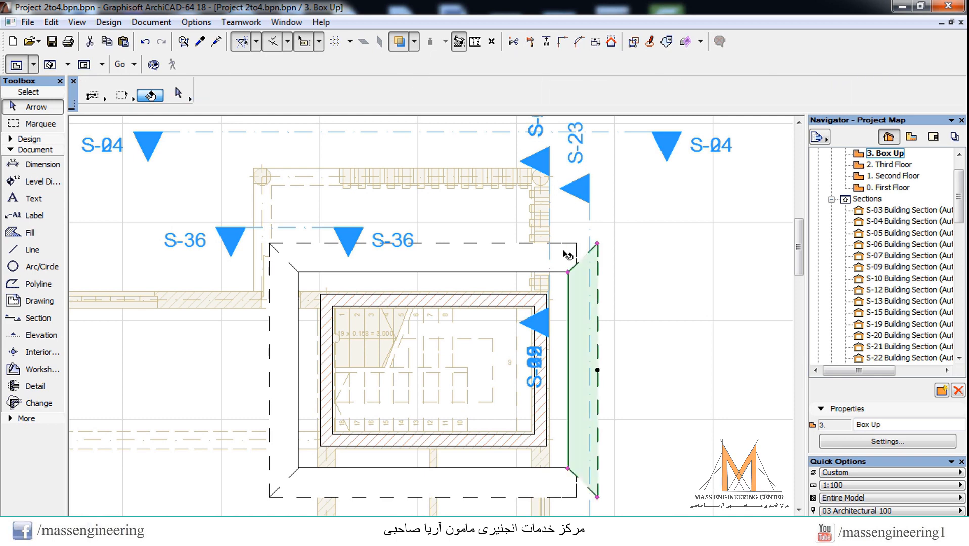
scroll(562, 251, up, 2)
click(559, 232)
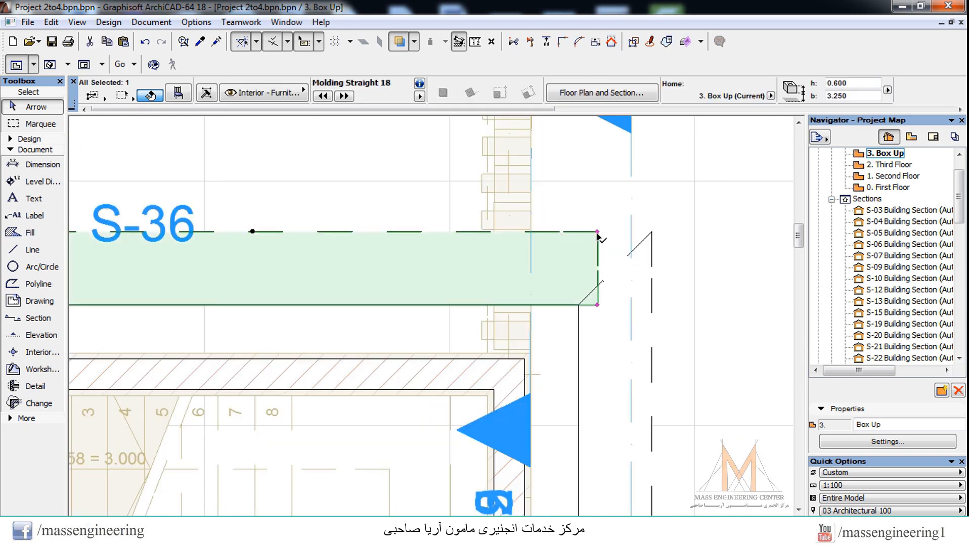
click(598, 233)
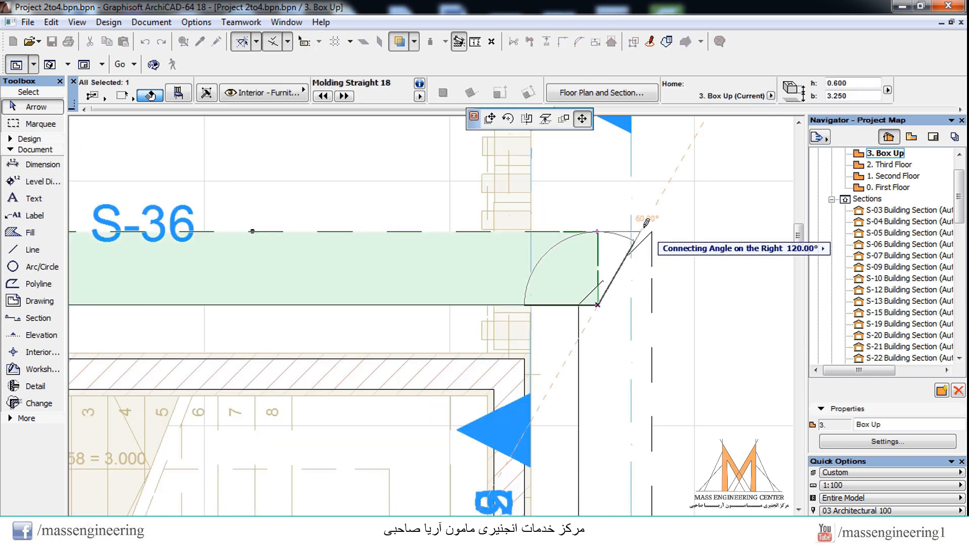
text(135)
key(Return)
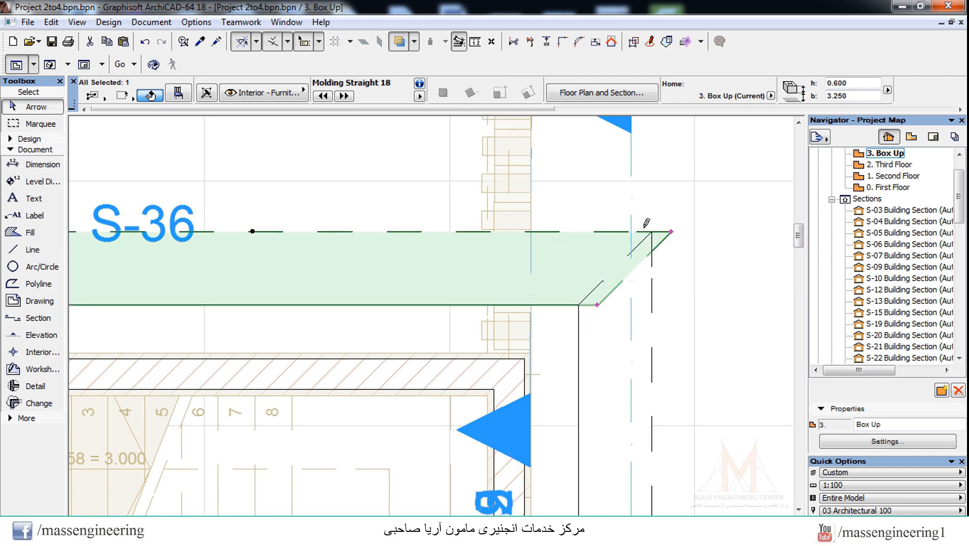
Step: Shorten the upper molding's right end to the right molding's upper inner corner
click(683, 293)
click(674, 230)
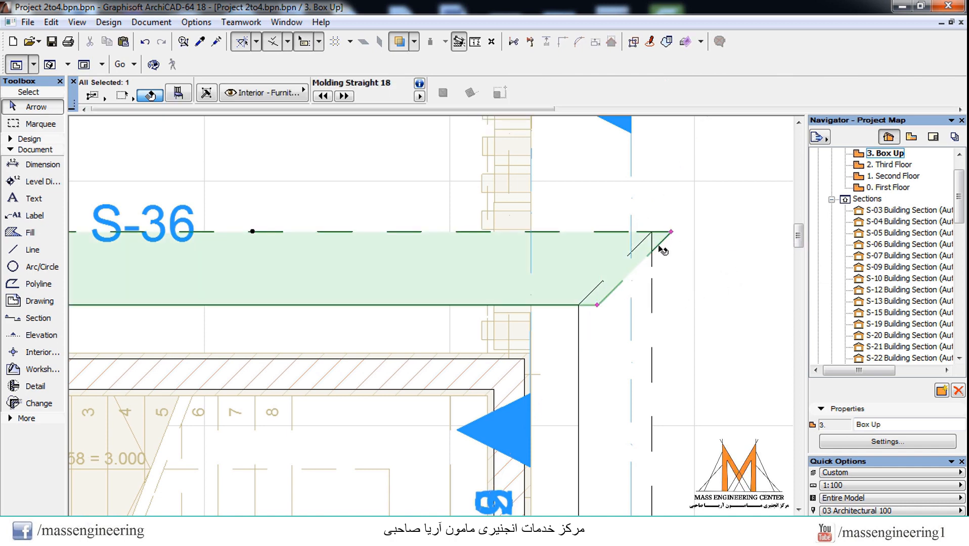
click(598, 306)
click(579, 305)
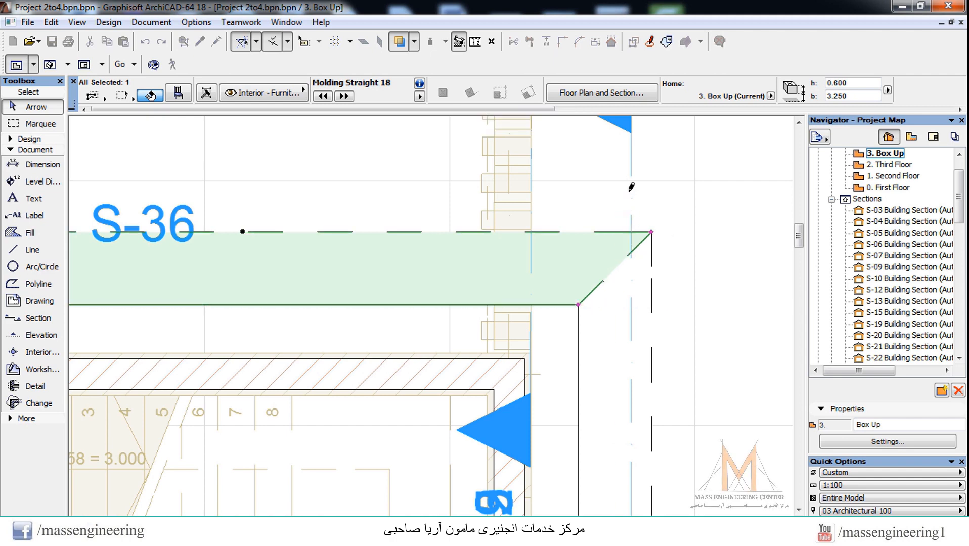
Step: Miter the lower molding's right end to match the right molding and shorten it to the right molding's lower inner corner
scroll(631, 192, down, 4)
scroll(636, 358, down, 2)
scroll(636, 358, up, 6)
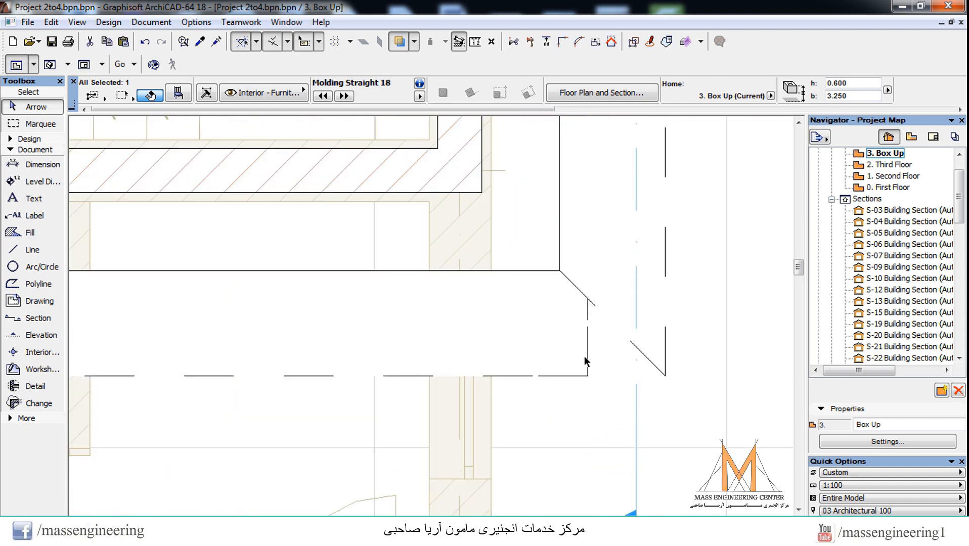
click(588, 377)
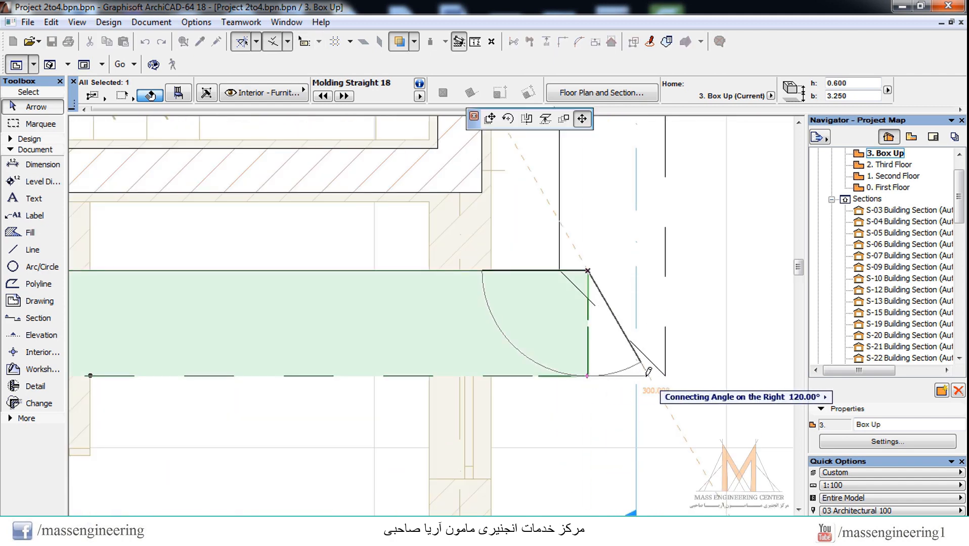
click(647, 374)
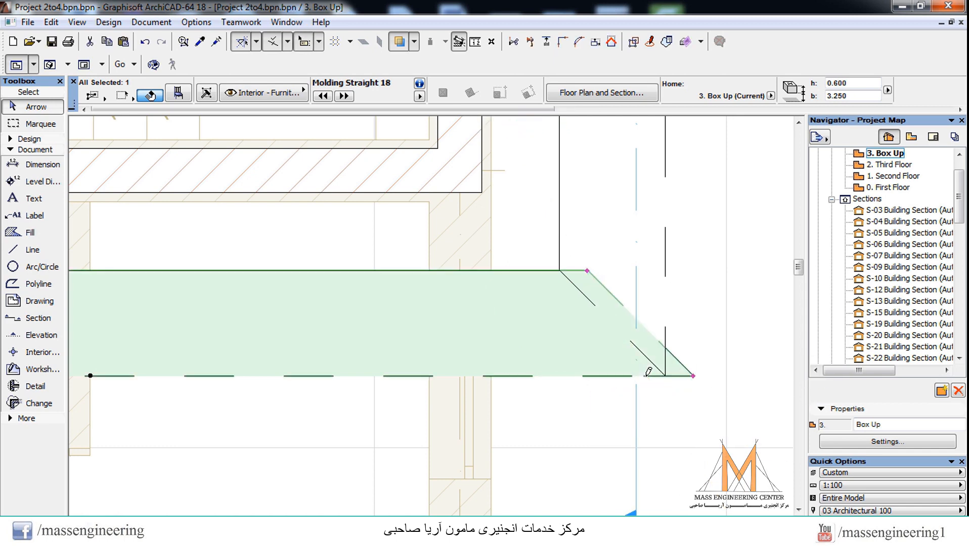
click(587, 270)
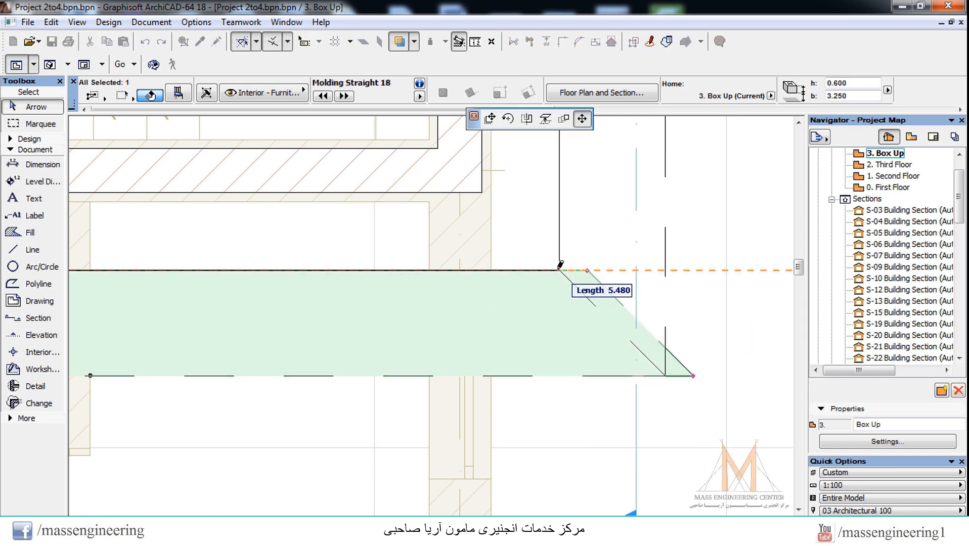
click(559, 270)
key(Escape)
Step: Inspect the mitered moldings around the roof slab in 3D and return to the Box Up floor plan
key(F3)
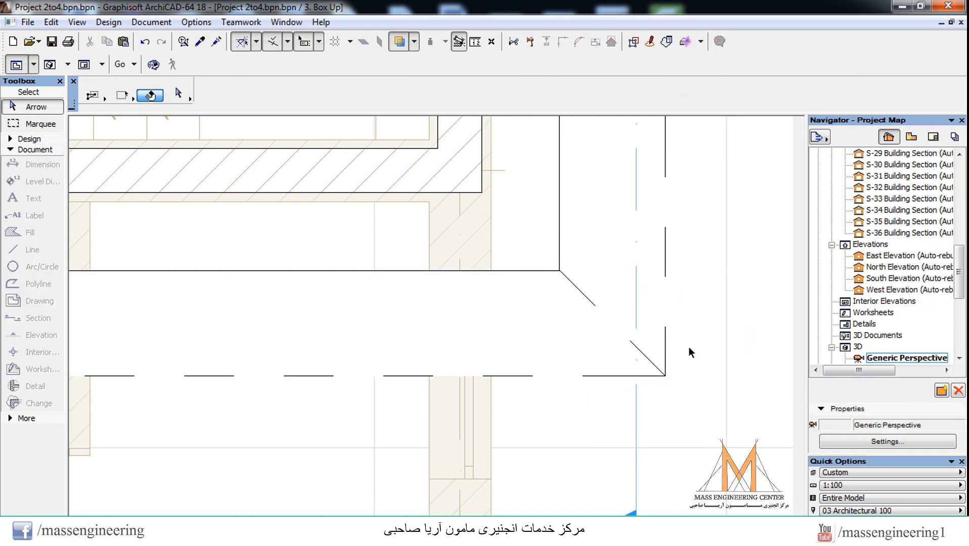
scroll(539, 324, down, 5)
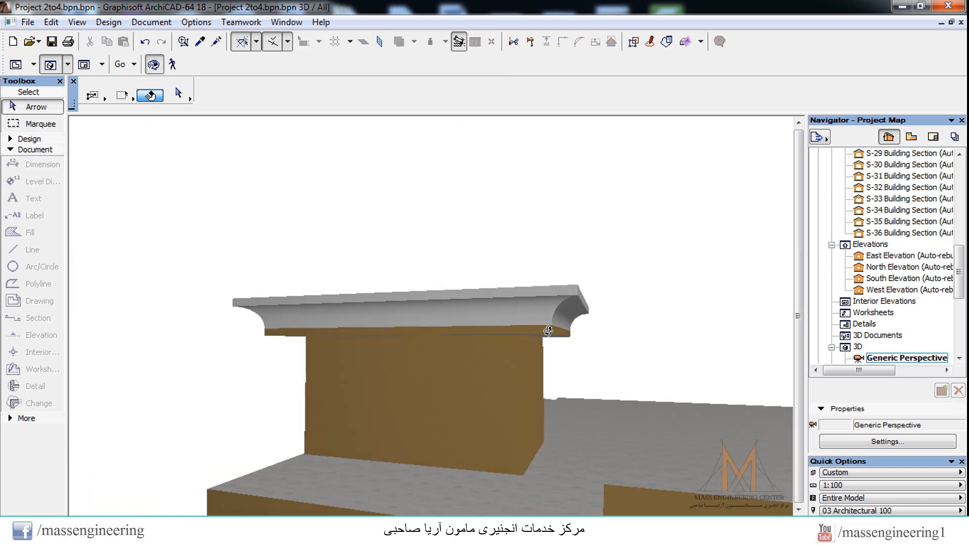
drag(191, 306, 407, 327)
mouse_move(291, 344)
mouse_down()
mouse_move(379, 347)
mouse_move(387, 327)
mouse_move(282, 334)
mouse_up()
scroll(509, 307, down, 5)
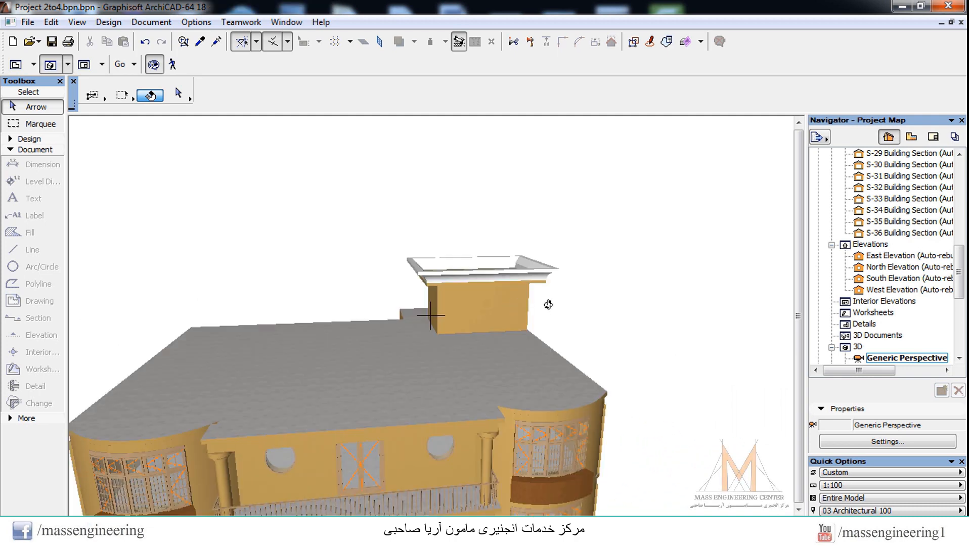
key(F2)
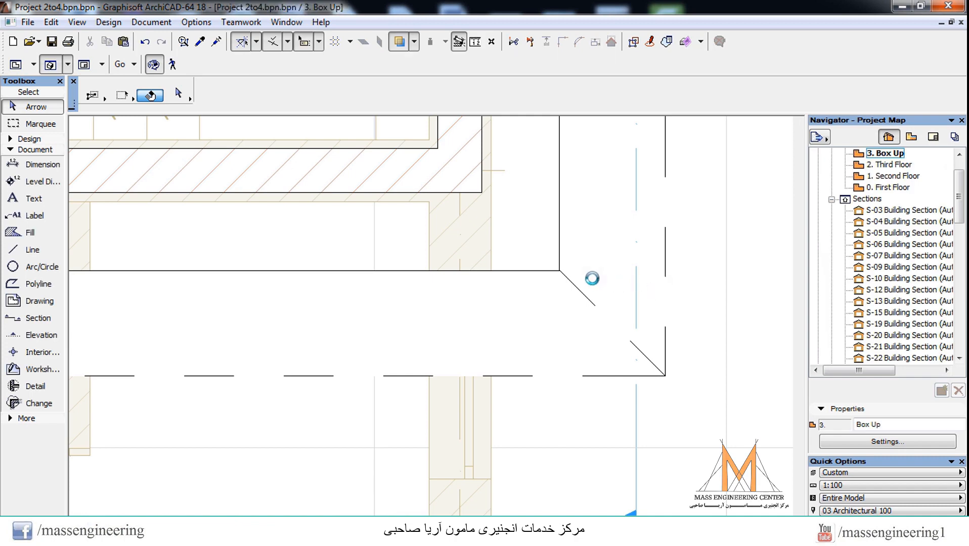
Step: Set the height of the default hinged Door 18 to 2.000 for the stairwell
scroll(582, 284, down, 4)
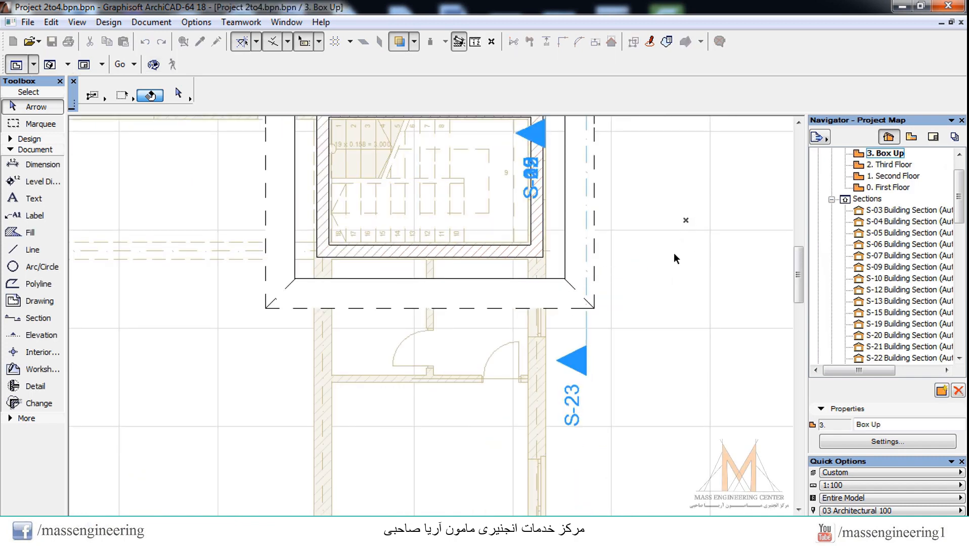
scroll(679, 273, down, 2)
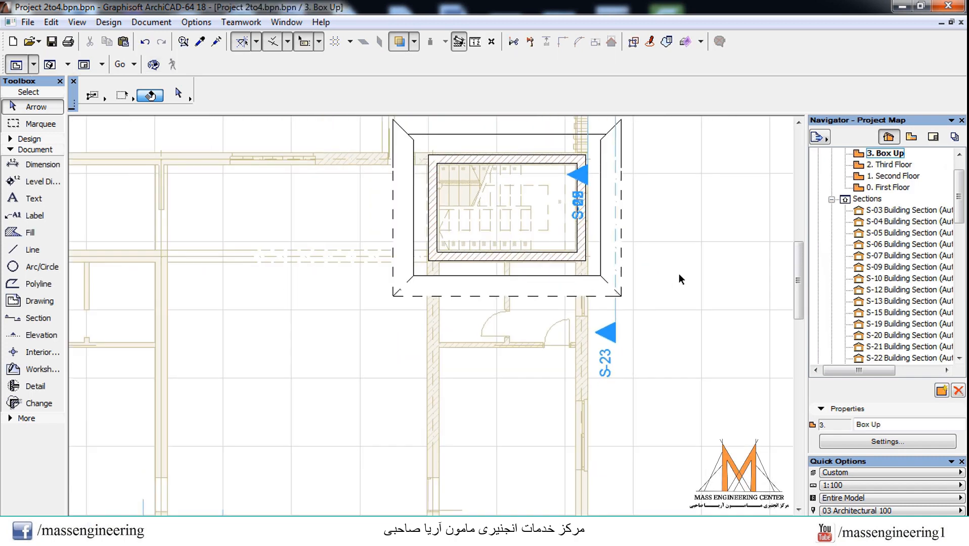
click(11, 139)
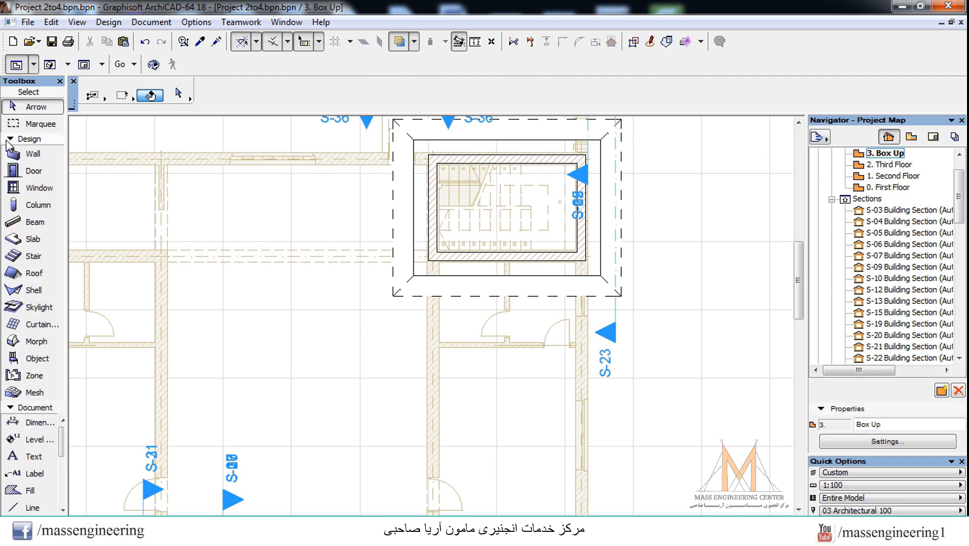
click(35, 358)
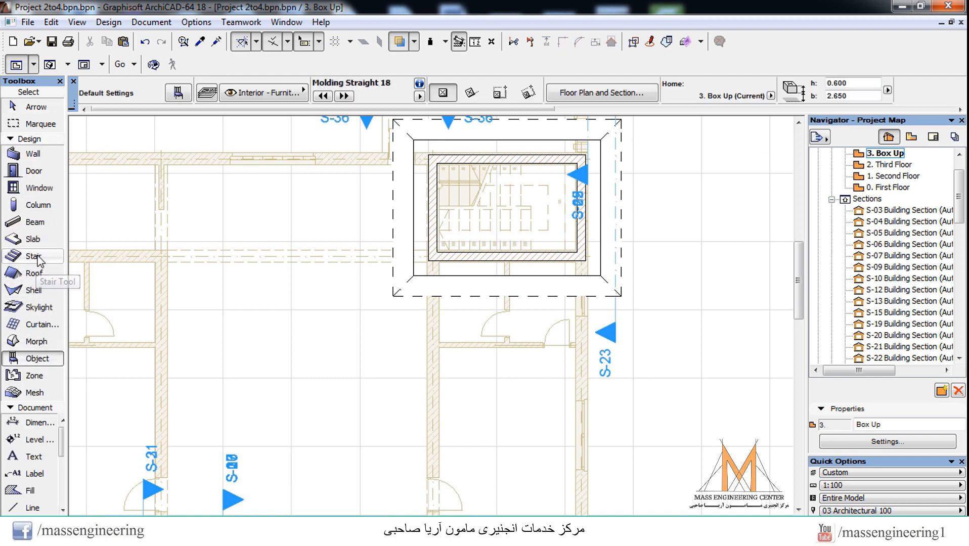
click(34, 172)
key(ctrl+t)
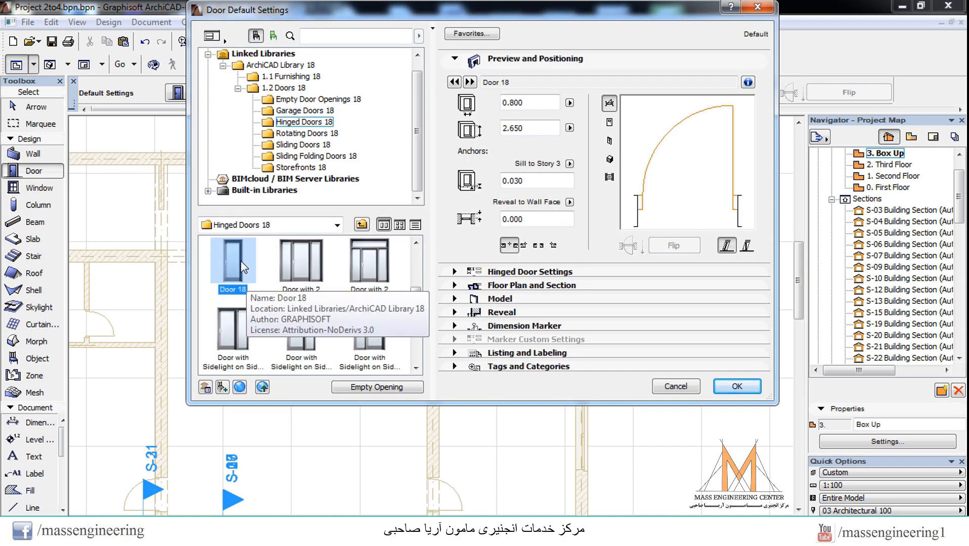
drag(529, 128, 443, 135)
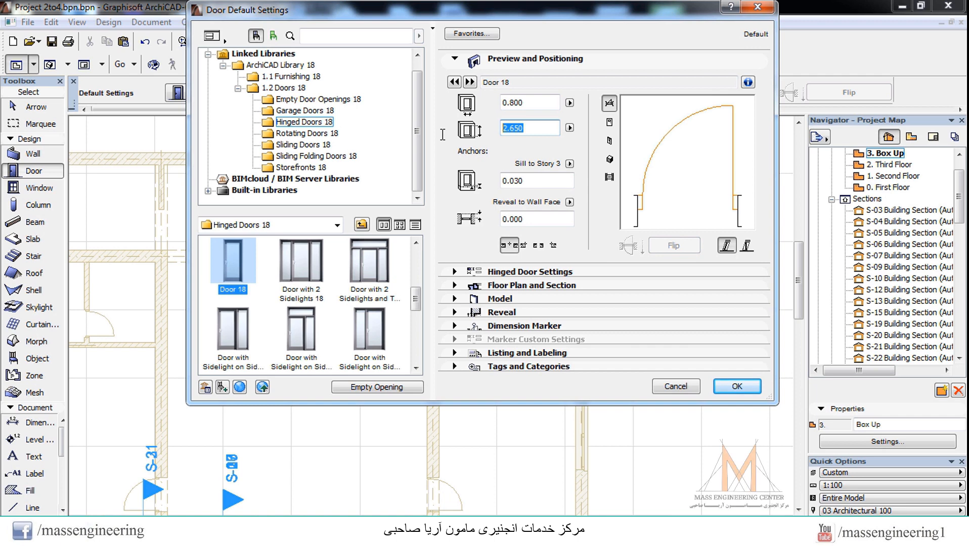
text(2)
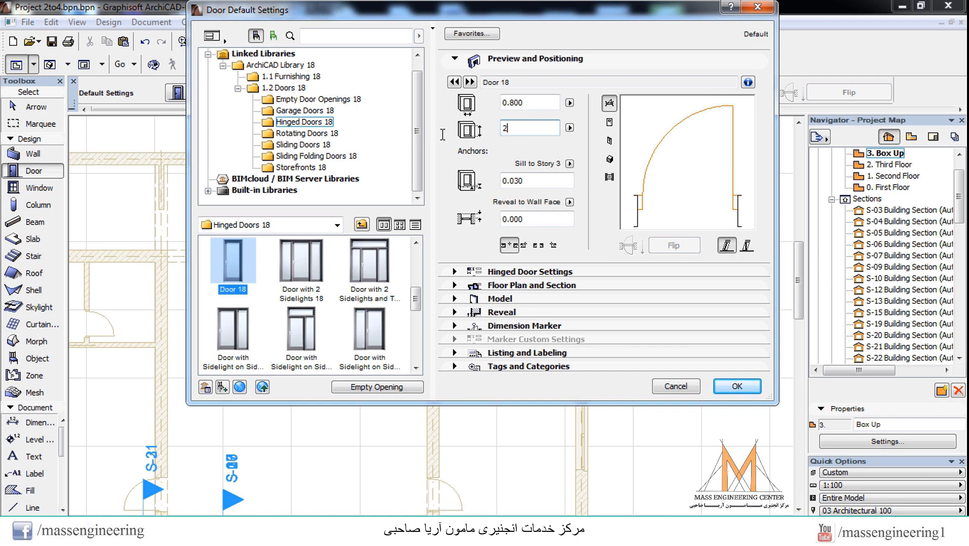
key(Tab)
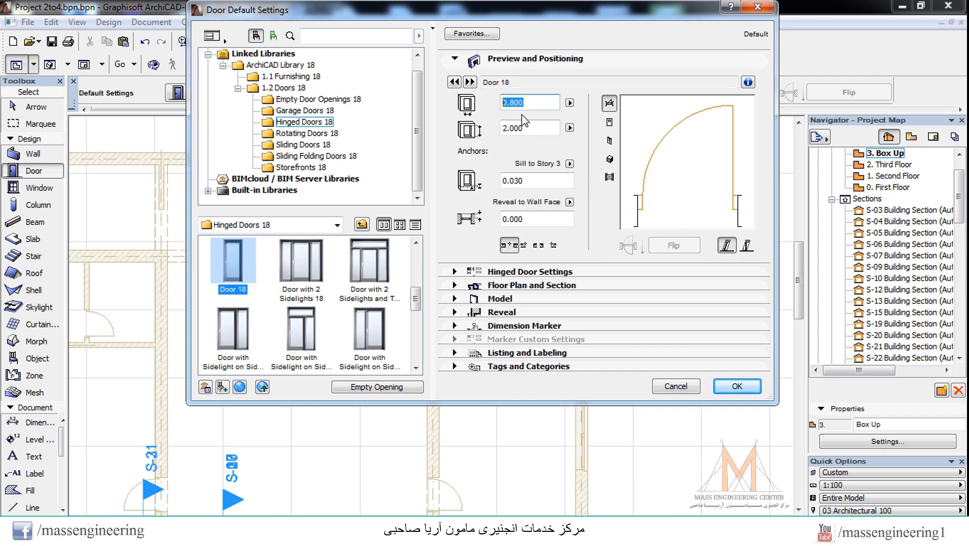
click(542, 176)
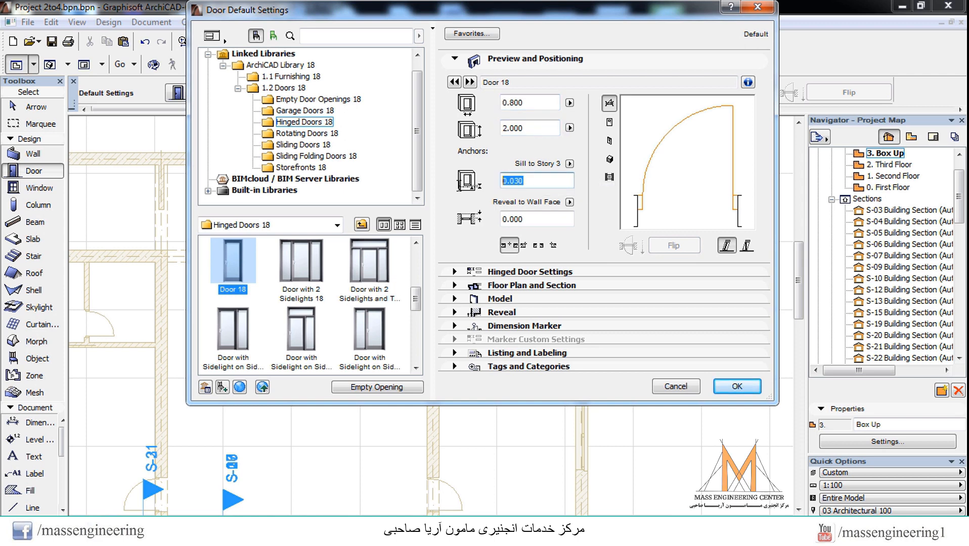
click(486, 314)
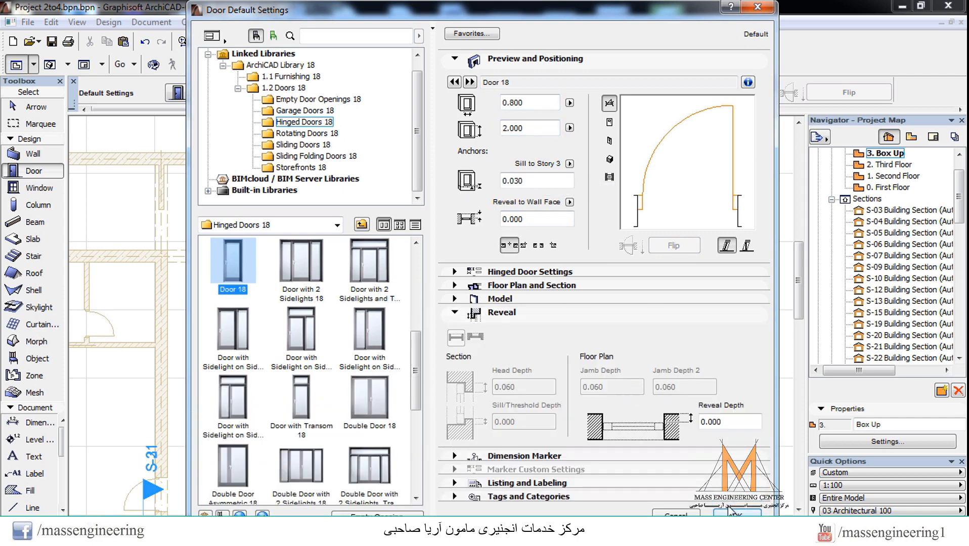
click(733, 513)
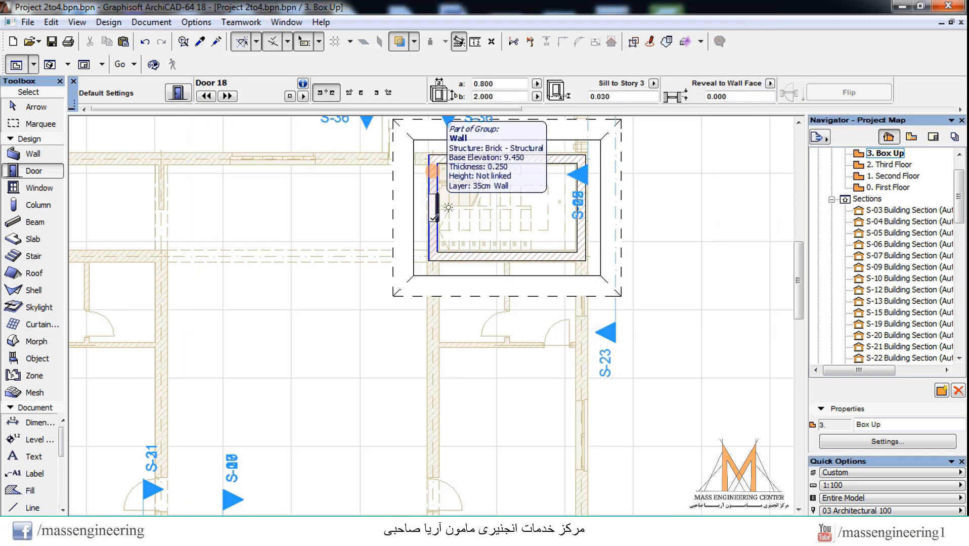
Step: Place the door near the lower end of the stairwell's left wall, opening outward
scroll(417, 221, up, 1)
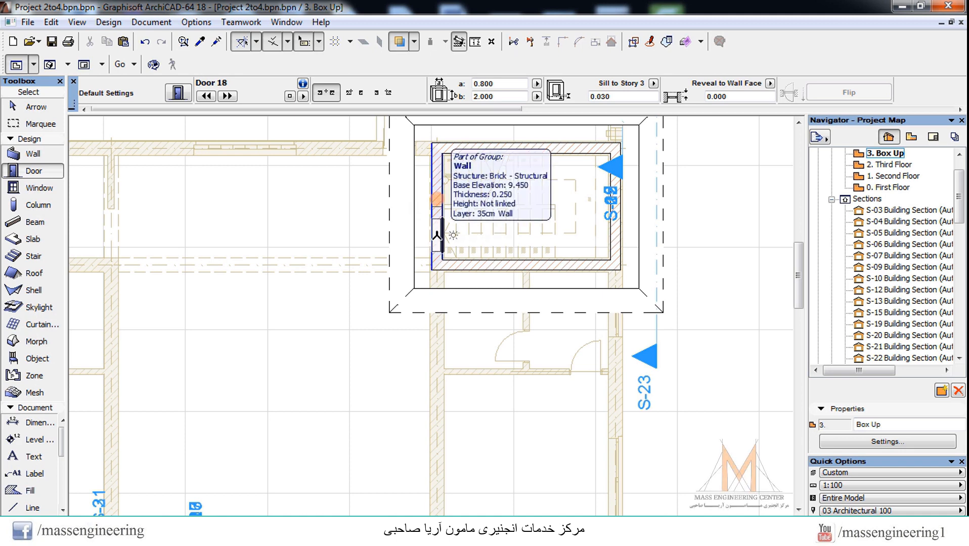
click(437, 234)
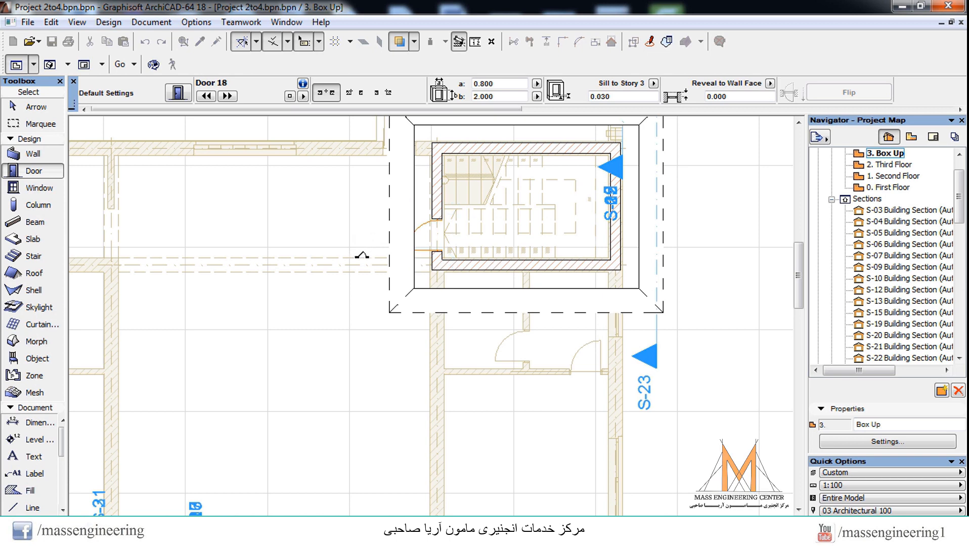
scroll(483, 225, up, 1)
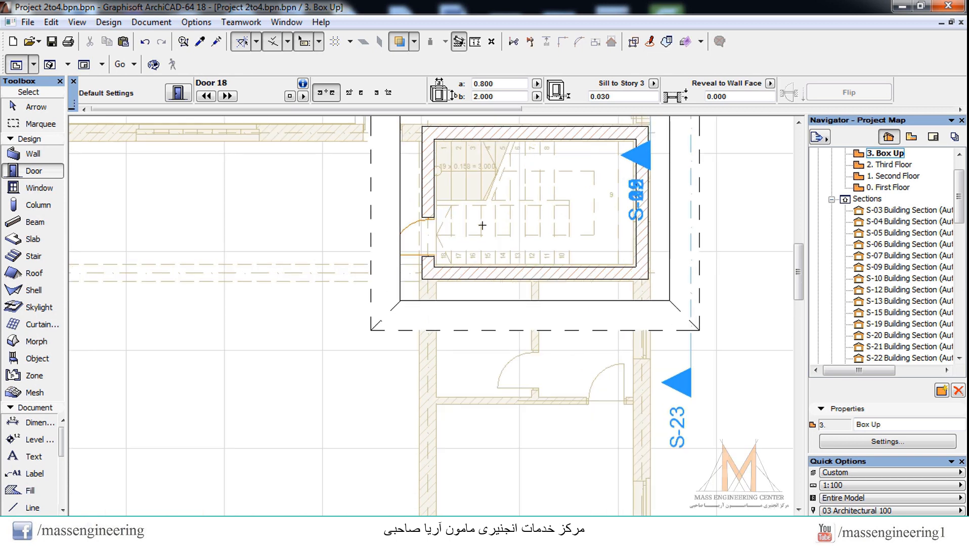
key(Escape)
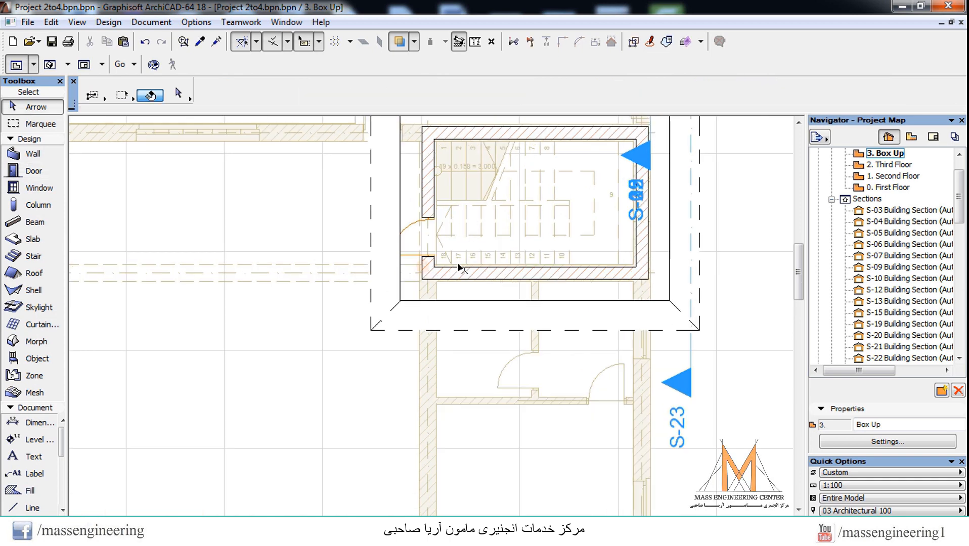
Step: Inspect the stairwell door from several sides in 3D and return to the Box Up floor plan
key(F3)
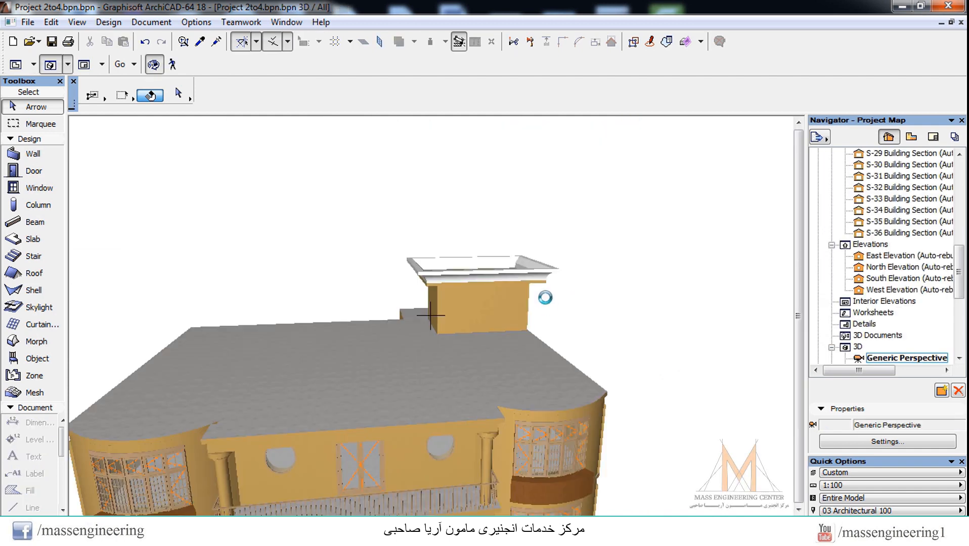
drag(545, 297, 454, 311)
scroll(408, 304, up, 5)
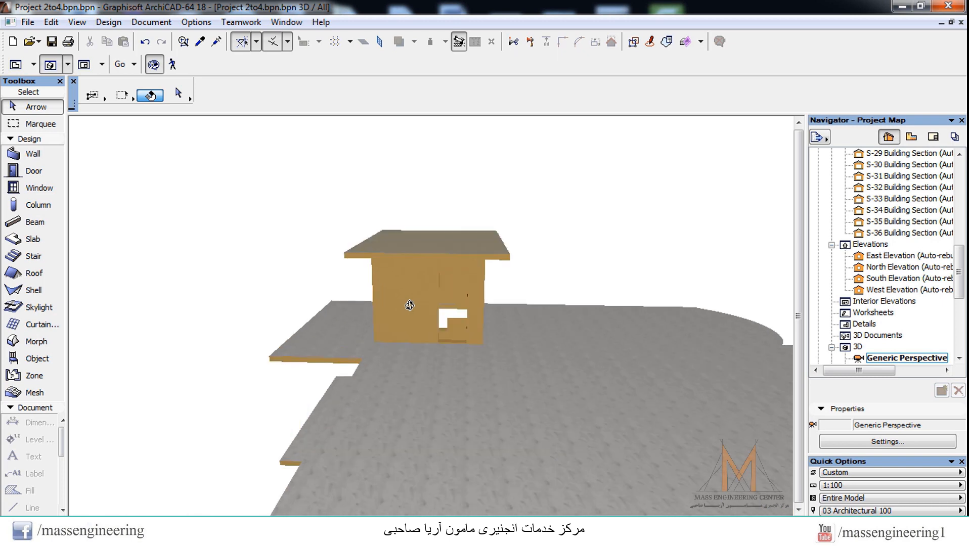
drag(449, 332, 429, 316)
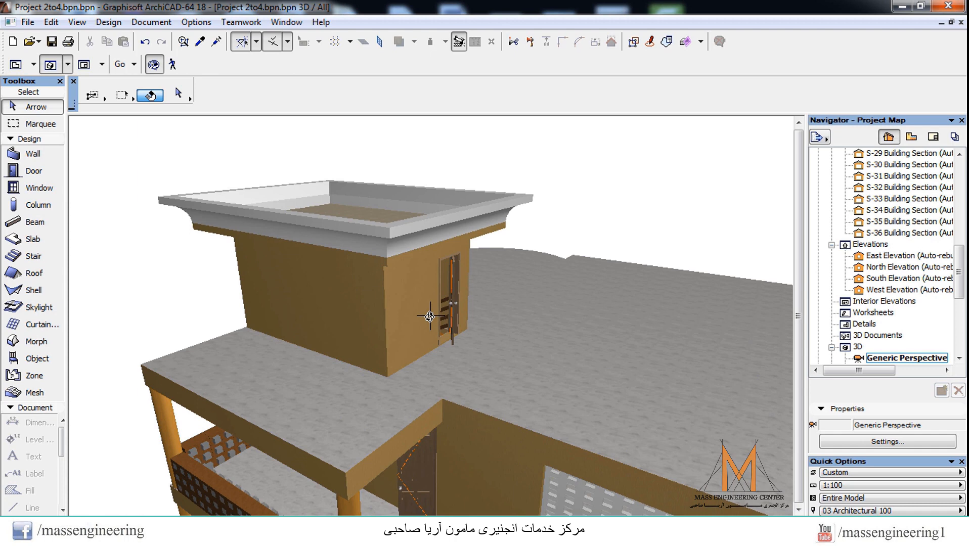
key(F2)
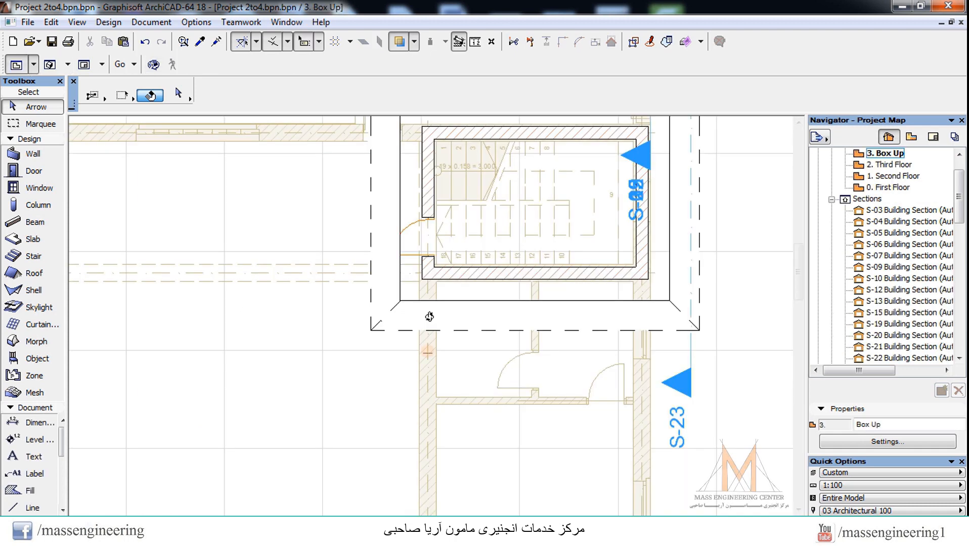
Step: Make Round Window 18 the default window, 1.000 wide and 1.000 high with a 1.000 sill
double_click(44, 191)
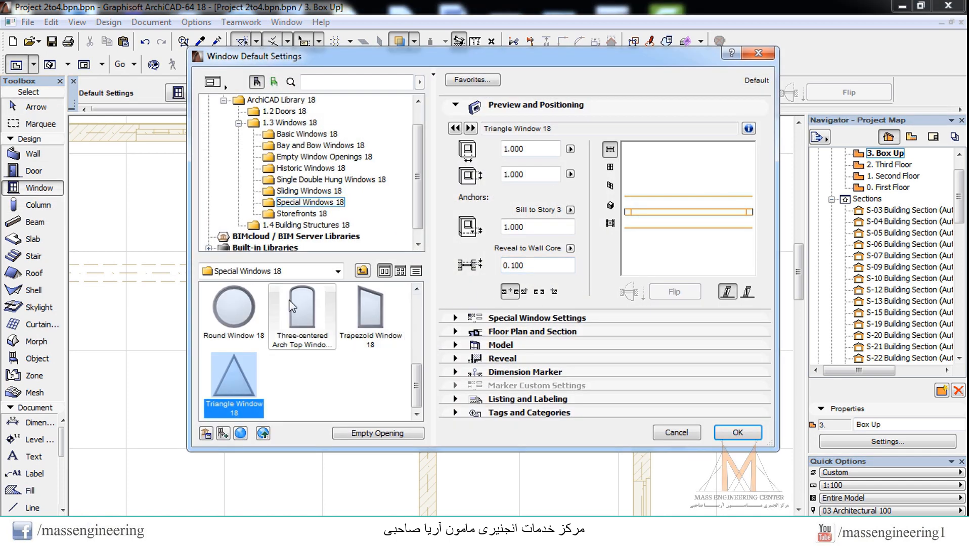
click(224, 308)
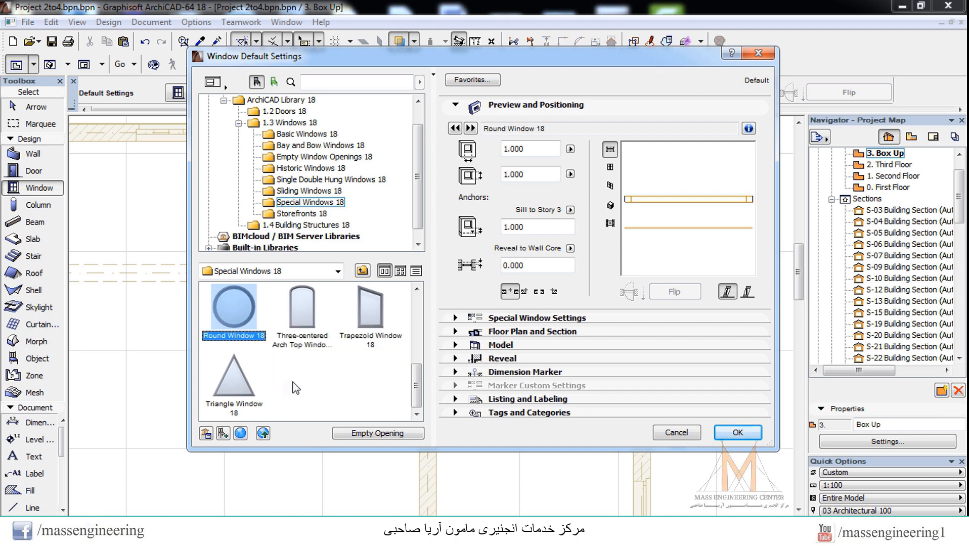
click(532, 149)
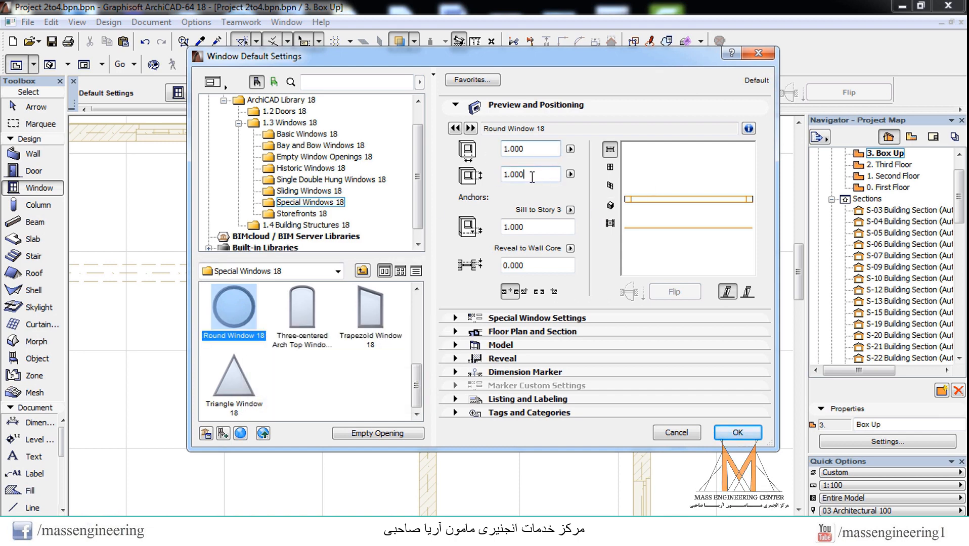
click(531, 174)
click(529, 228)
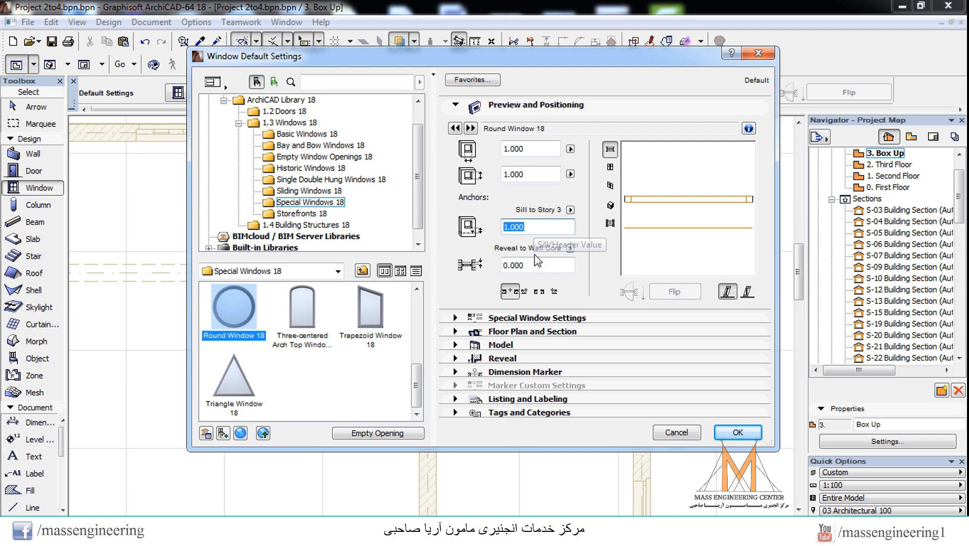
click(738, 433)
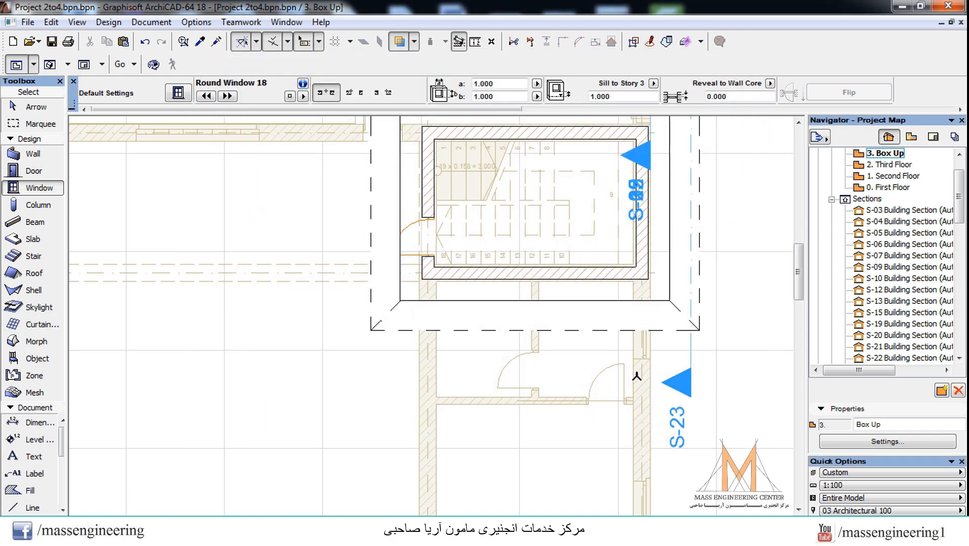
Step: Place the round window near the middle of the stairwell's right wall, facing outward
click(644, 204)
click(702, 203)
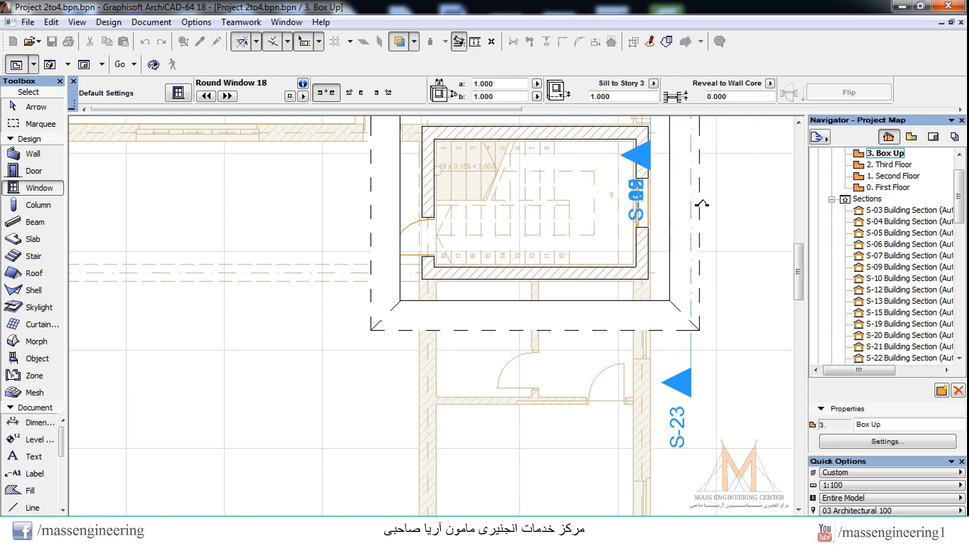
key(Escape)
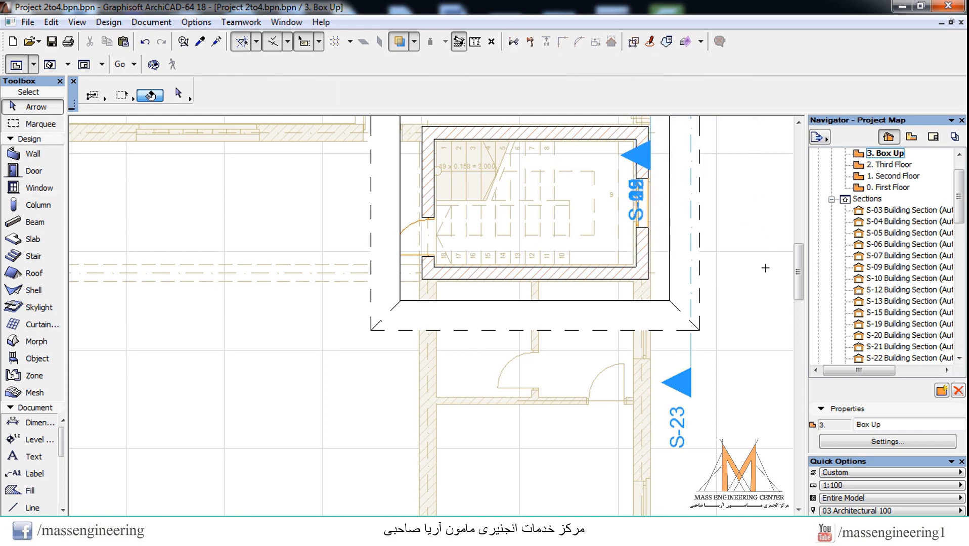
Step: Inspect the stairwell with its round window in the 3D view
key(F3)
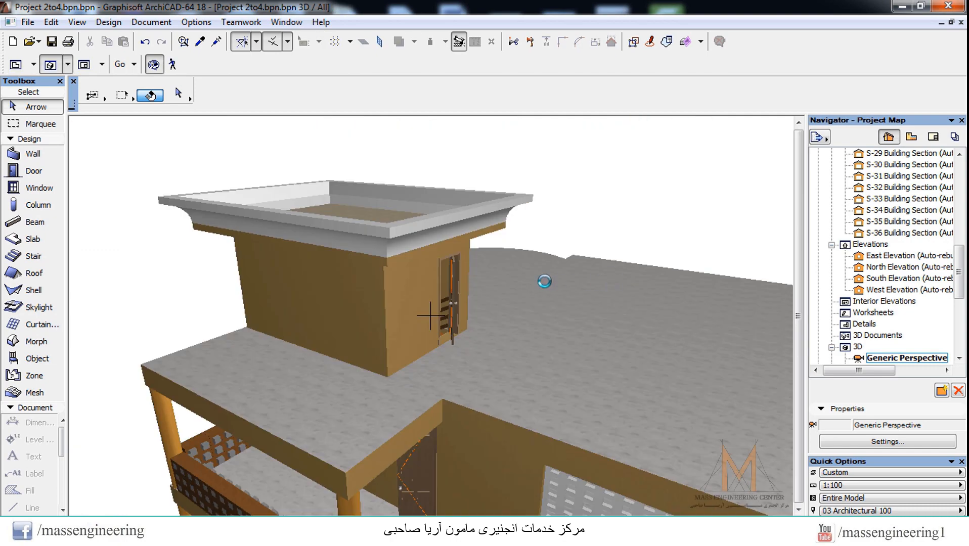
scroll(430, 279, down, 2)
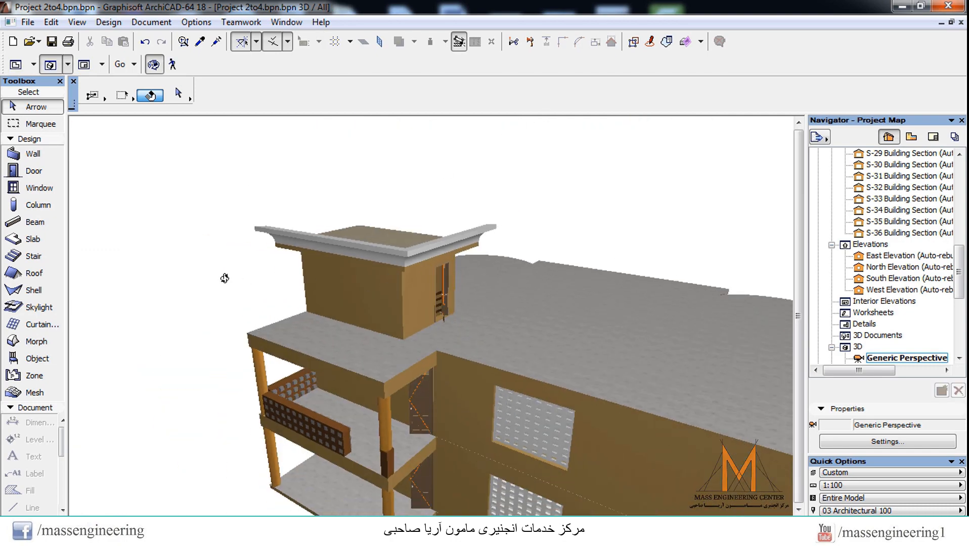
drag(411, 301, 465, 329)
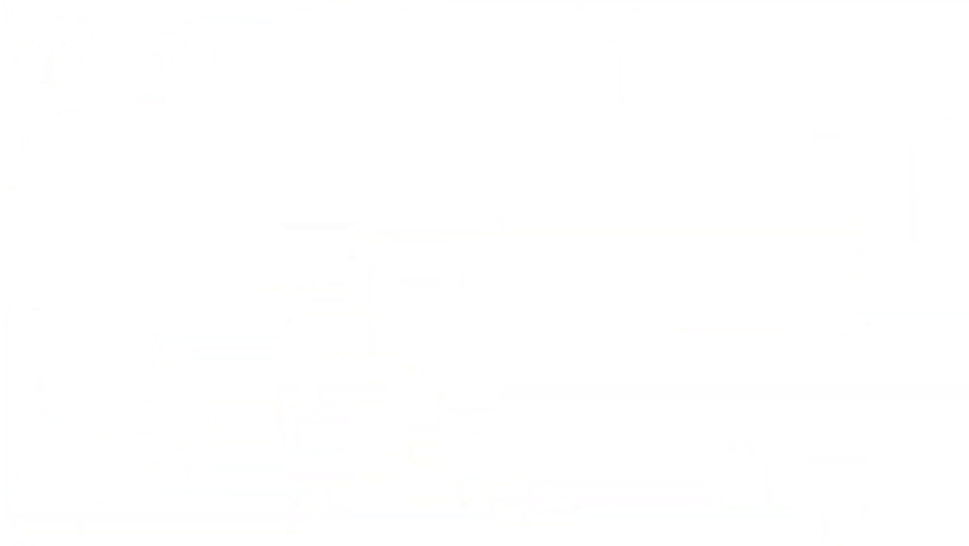